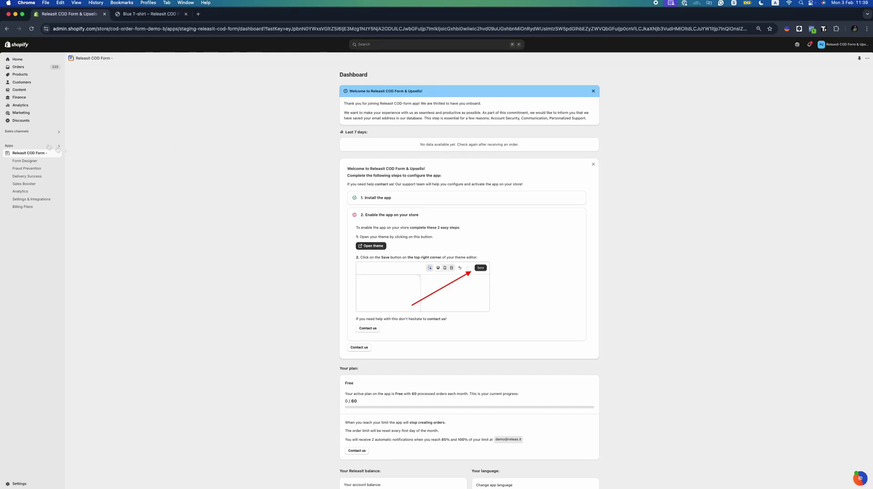
Turn on the Releasit COD Form app embed in the store theme and save it
left_click(372, 246)
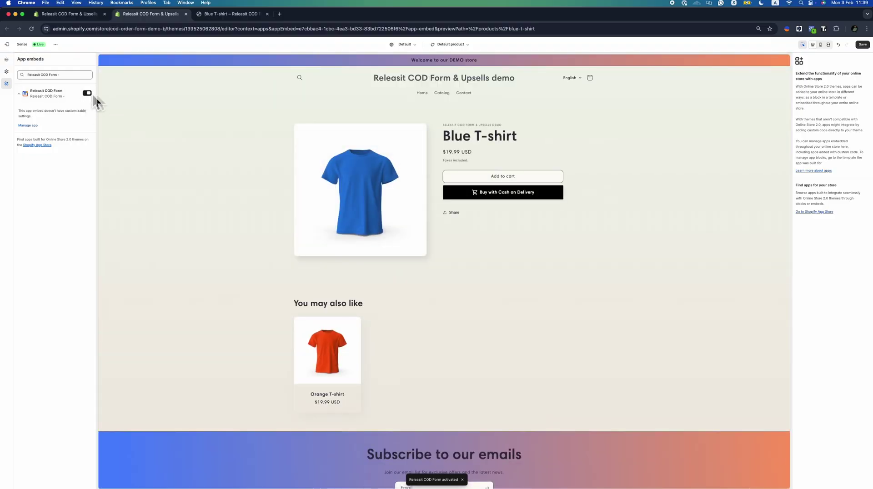
left_click(860, 45)
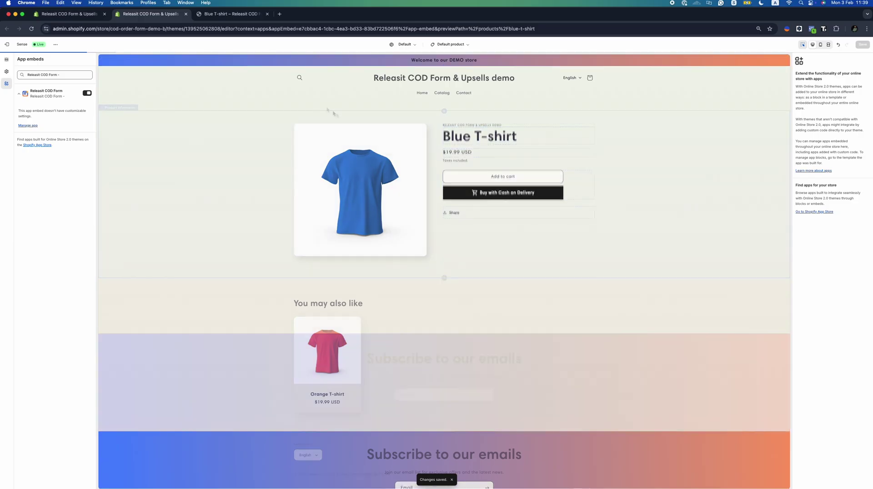
Reload the Blue T-shirt page, test its Cash on Delivery form, then return to the theme editor
key("ctrl+Tab")
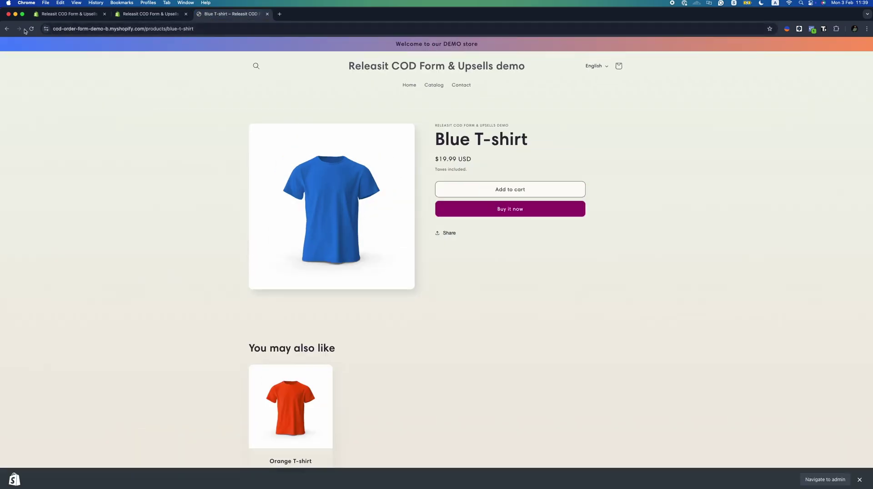
left_click(30, 29)
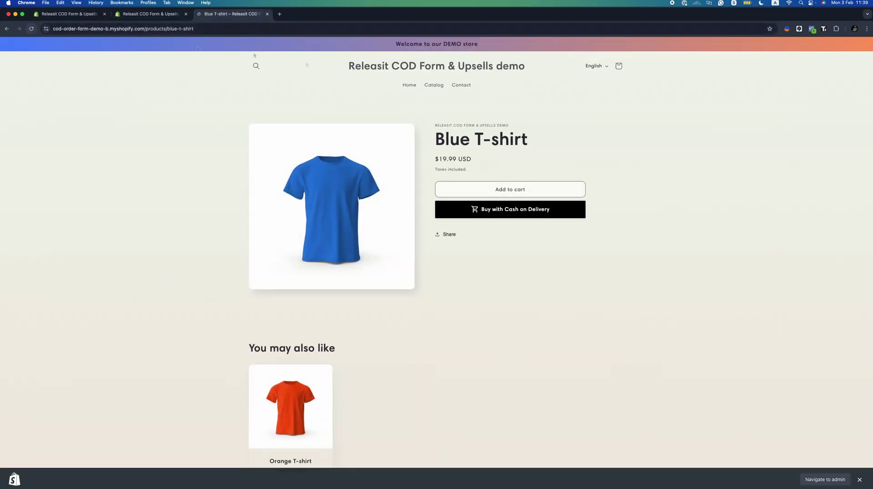
left_click(523, 213)
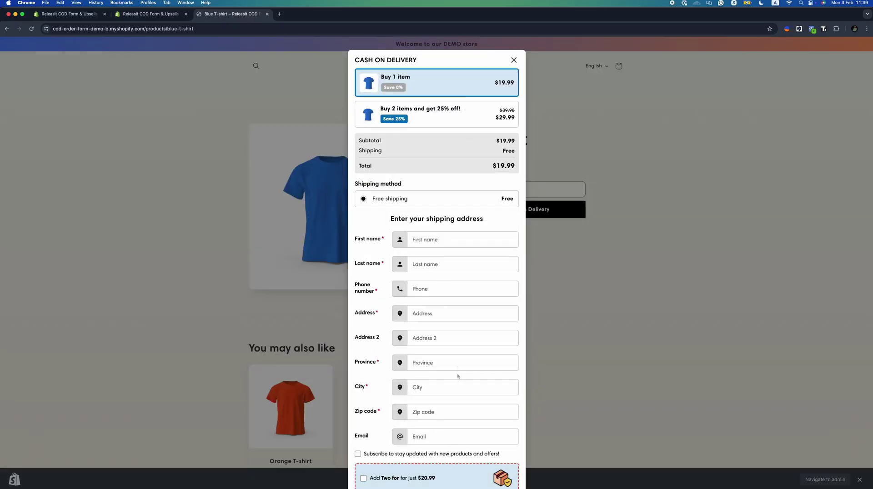
scroll(458, 376, "down", 3)
scroll(458, 346, "up", 3)
left_click(514, 60)
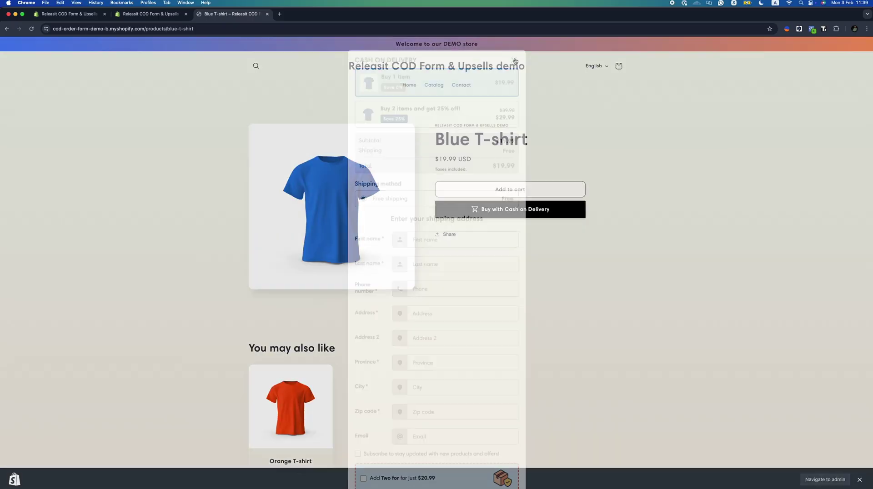
left_click(147, 17)
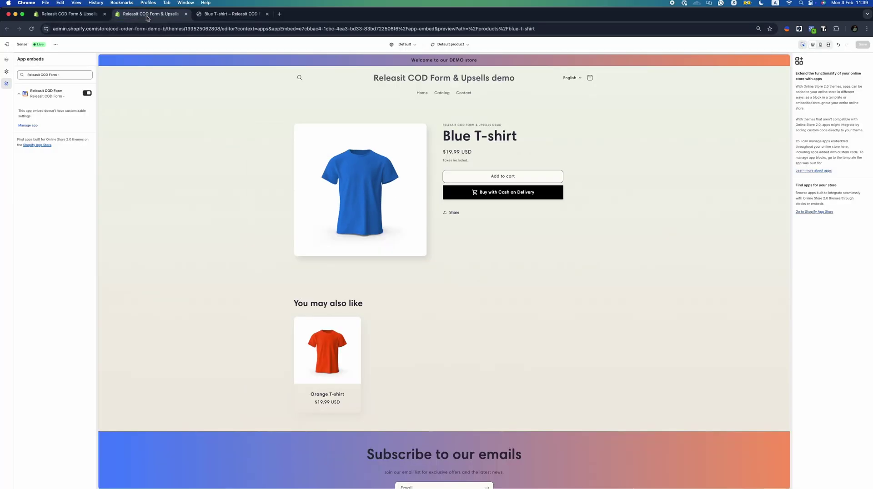
Give the buy button the subtitle 'Button', a Shaker animation and the bag icon
left_click(186, 15)
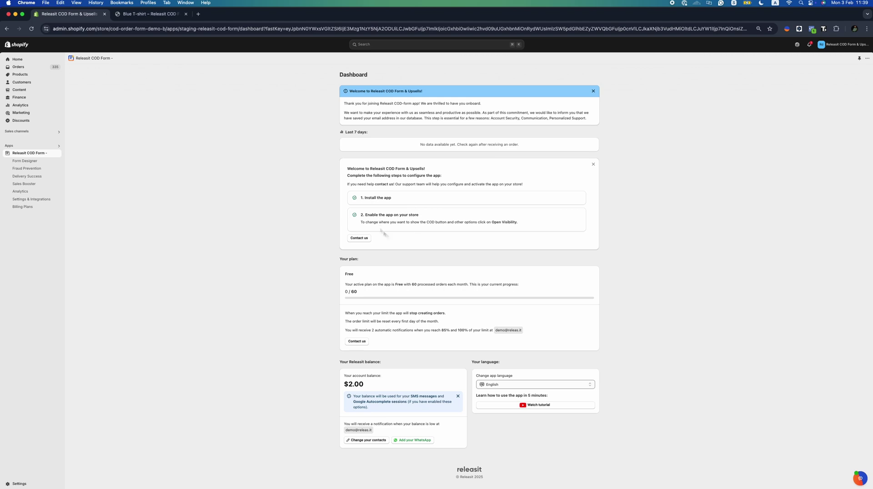
left_click(30, 163)
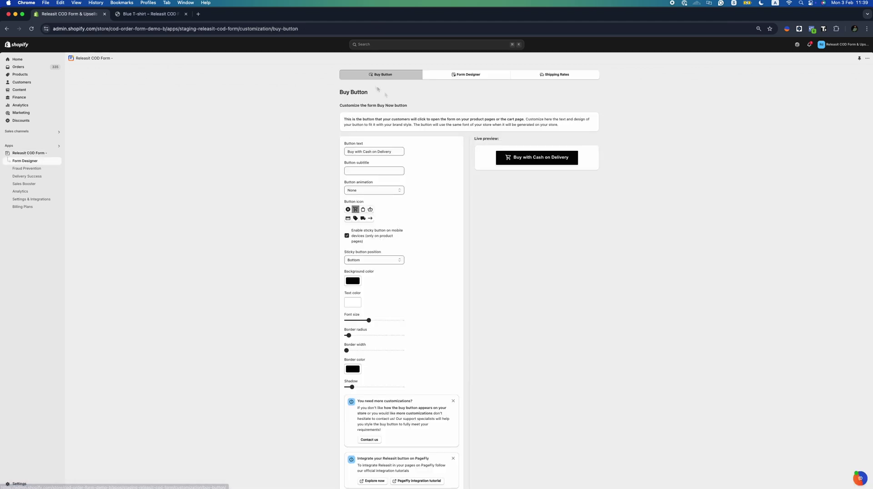
left_click(369, 171)
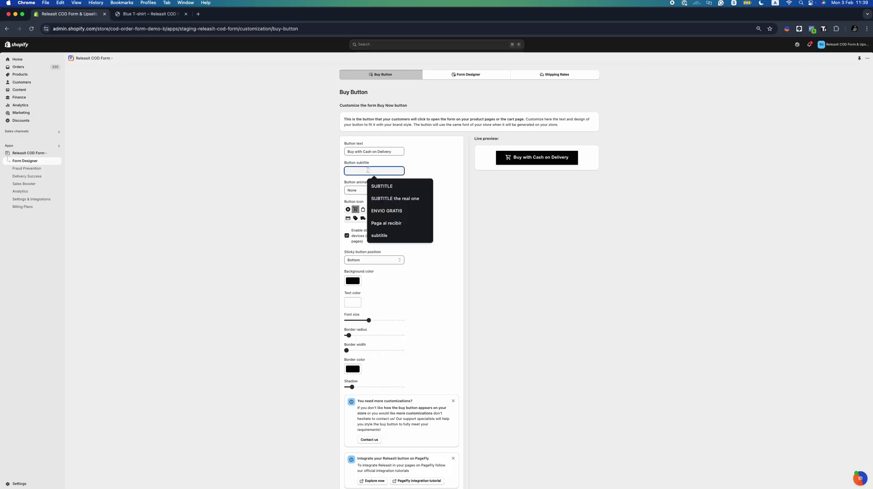
type("Button")
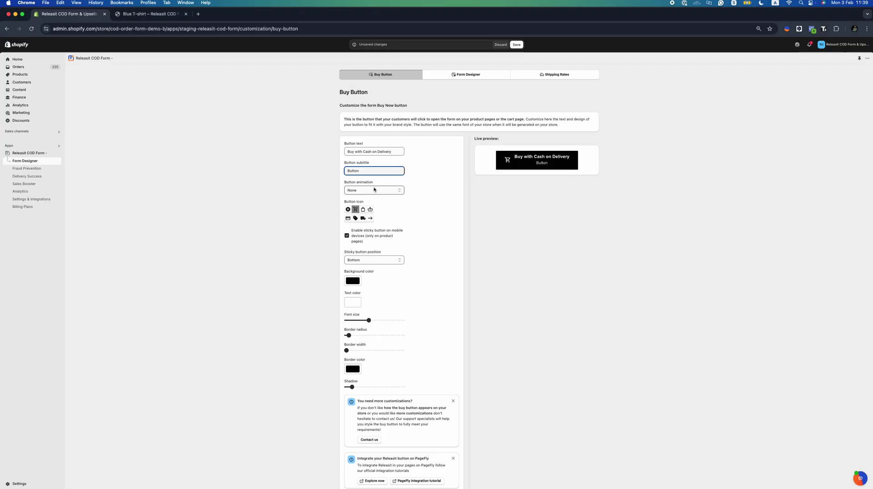
left_click(374, 190)
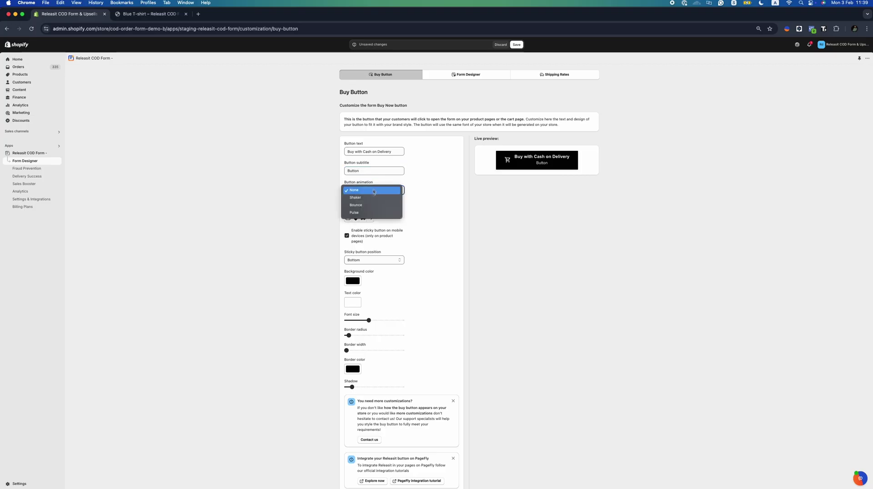
left_click(372, 199)
left_click(364, 210)
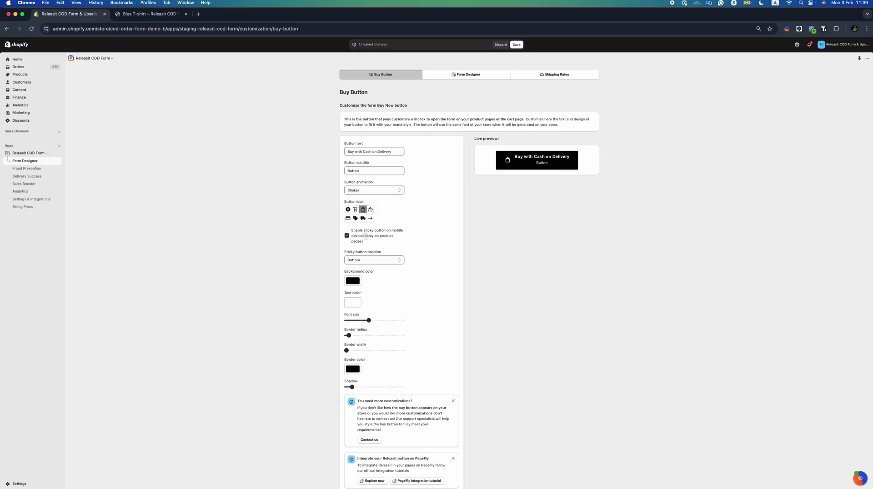
Make the buy button red with black text and rounded corners
left_click(353, 281)
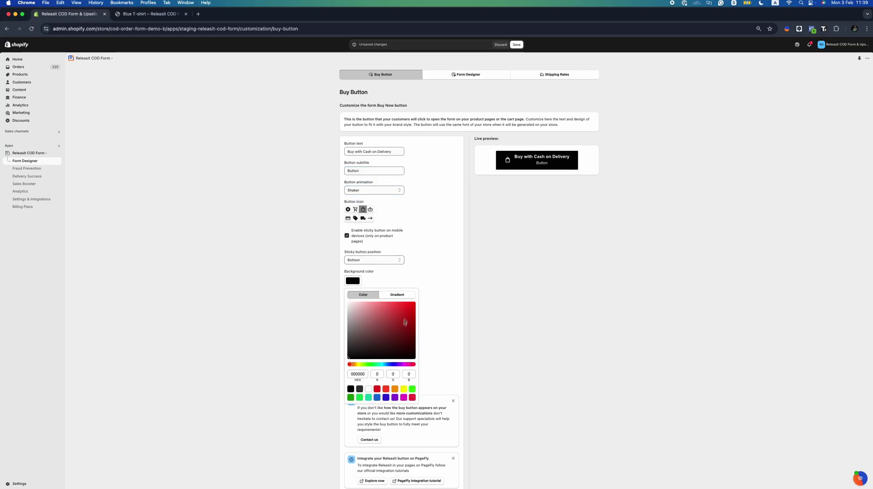
left_click(377, 389)
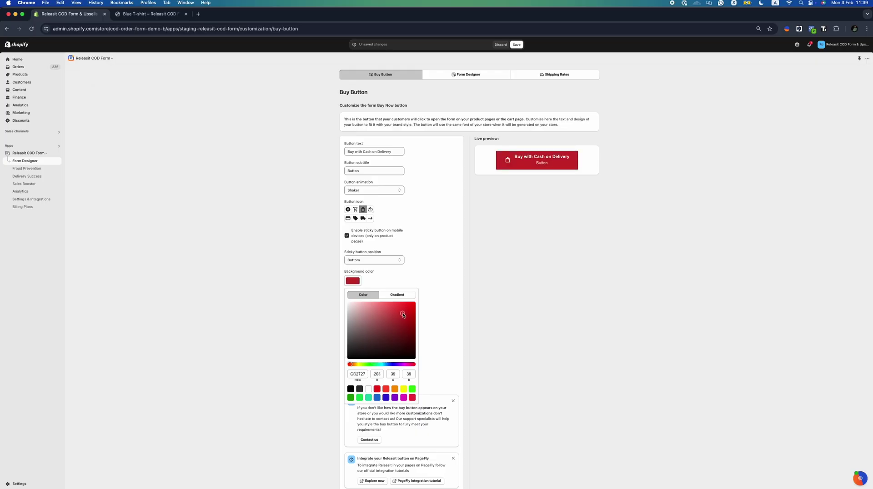
left_click(433, 263)
left_click_drag(355, 337, 372, 337)
left_click(353, 302)
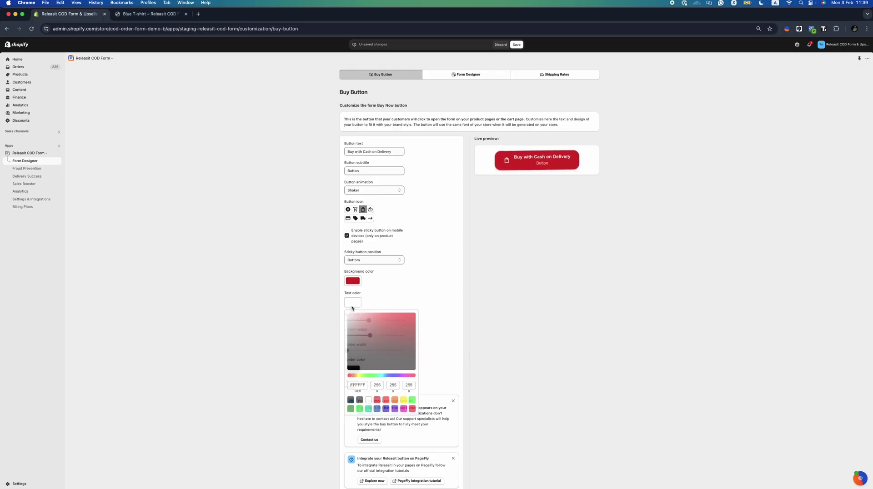
left_click(350, 400)
left_click(424, 288)
Darken the button border, strengthen its shadow, save, and check it on the storefront
scroll(424, 288, "down", 1)
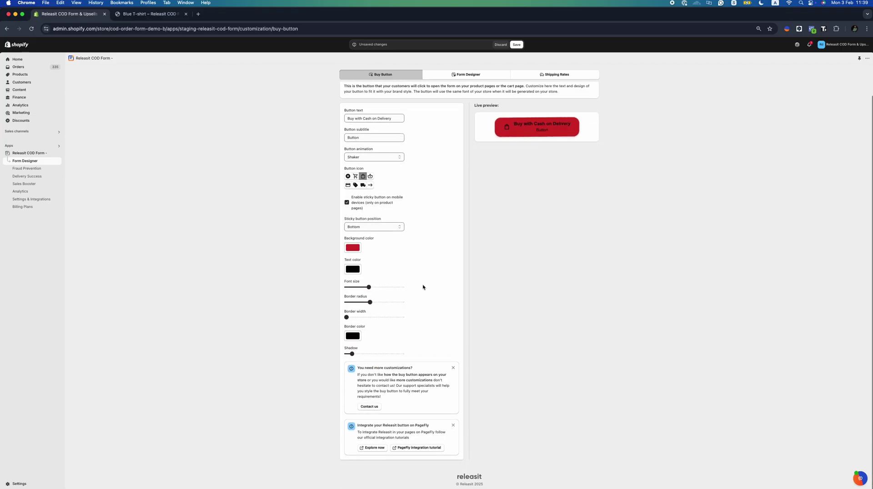
left_click(360, 336)
mouse_move(369, 348)
left_mouse_down()
mouse_move(386, 377)
mouse_move(365, 394)
left_mouse_up()
left_click(405, 317)
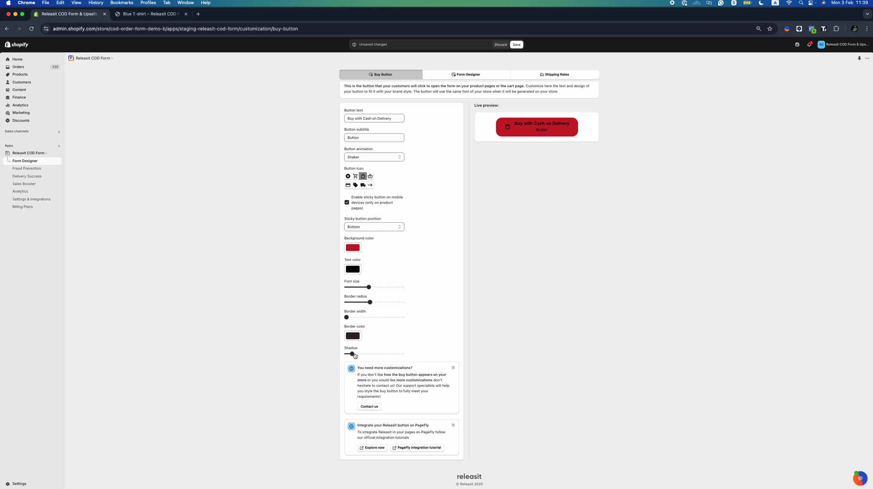
left_click_drag(356, 354, 374, 354)
scroll(435, 260, "up", 1)
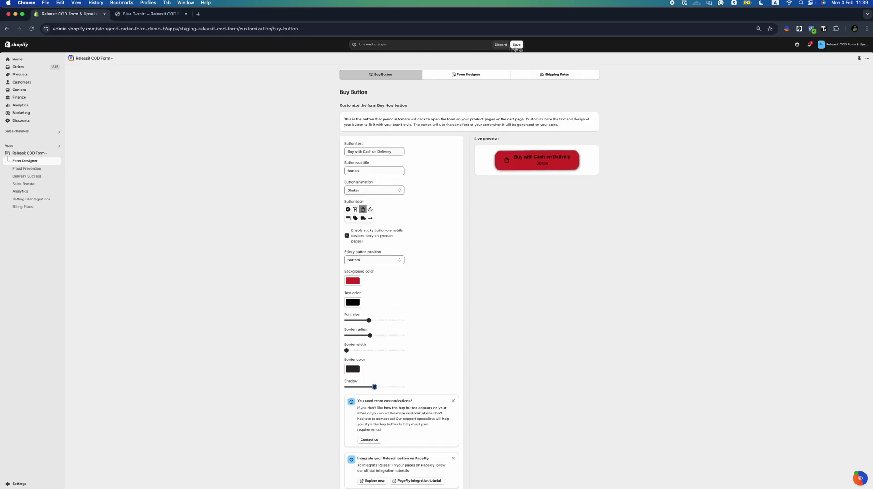
left_click(517, 45)
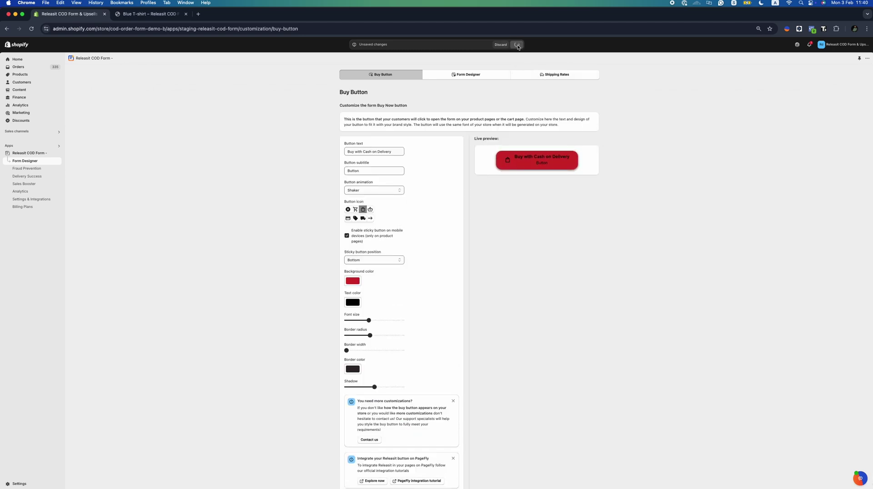
left_click(155, 14)
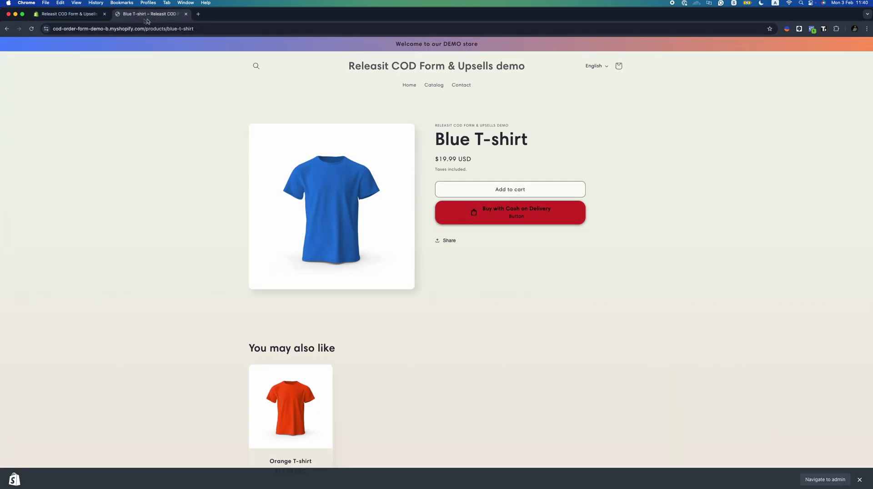
left_click(68, 14)
Switch the order form mode from Popup to Embedded and save it
left_click(450, 77)
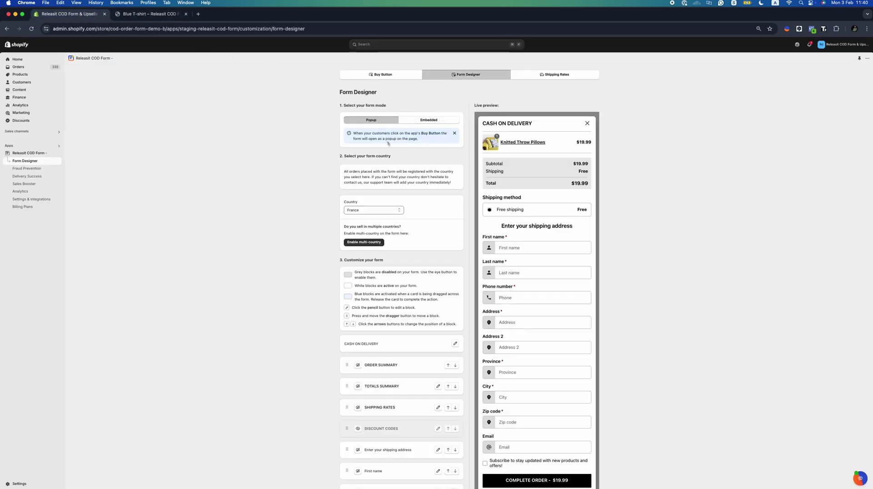
left_click_drag(383, 260, 346, 260)
left_click_drag(495, 104, 479, 103)
left_click(431, 121)
left_click(517, 44)
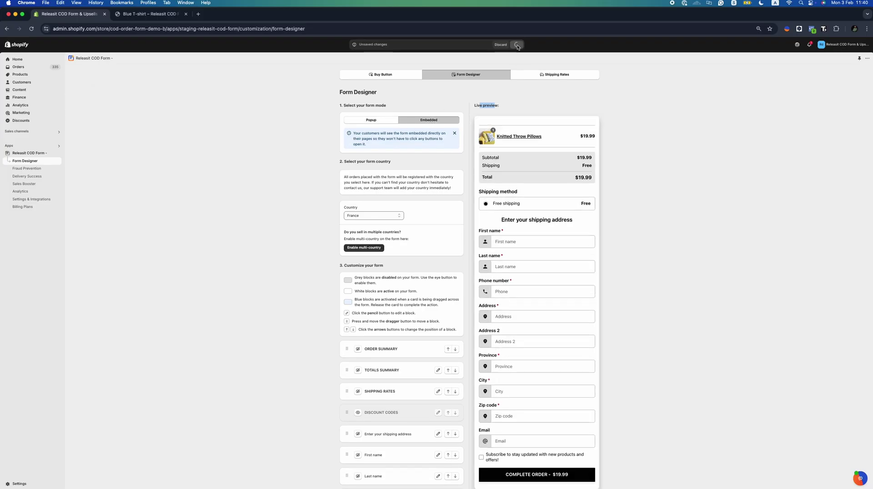
Reload the Blue T-shirt page to check the embedded form, then return to the Form Designer
key("ctrl+Tab")
left_click(32, 29)
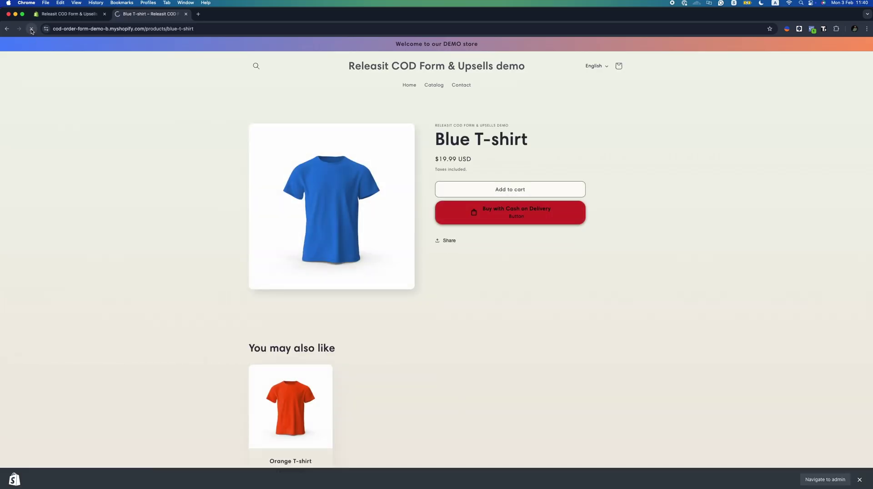
scroll(531, 196, "down", 3)
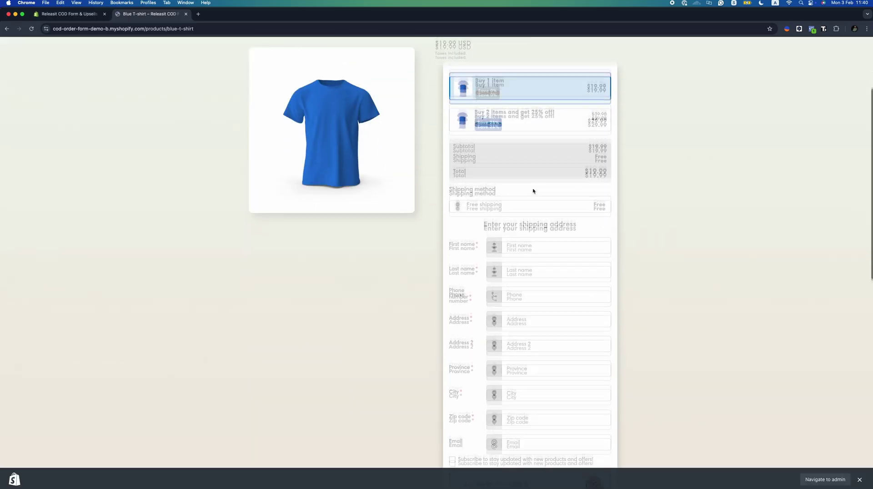
scroll(533, 191, "up", 3)
key("ctrl+Tab")
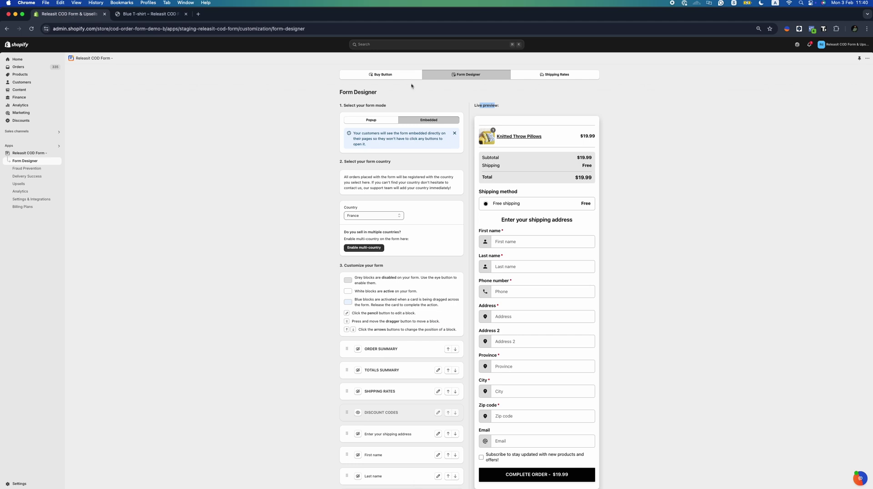
Set the form mode back to Popup, save, and keep France as the selling country
left_click(382, 121)
left_click(517, 44)
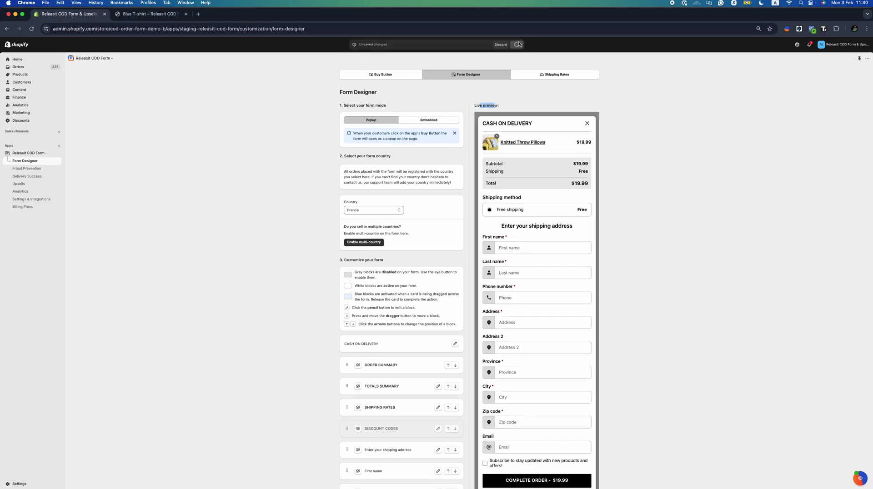
left_click(372, 210)
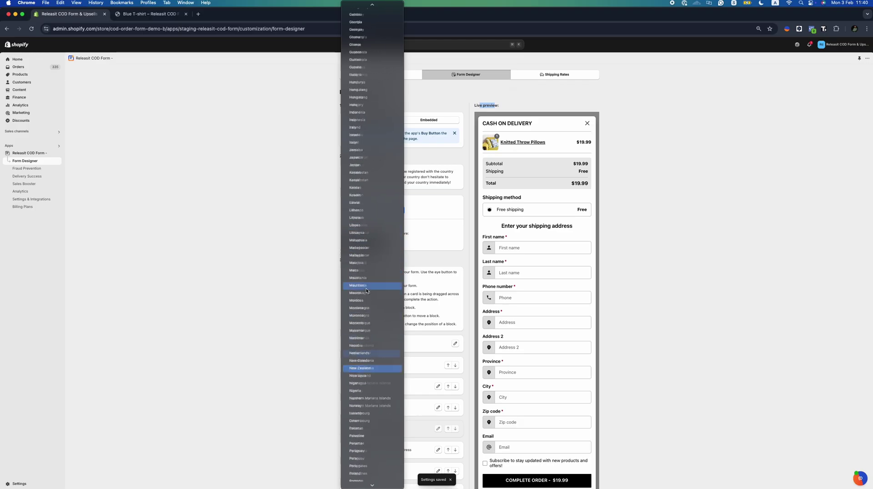
scroll(364, 281, "down", 5)
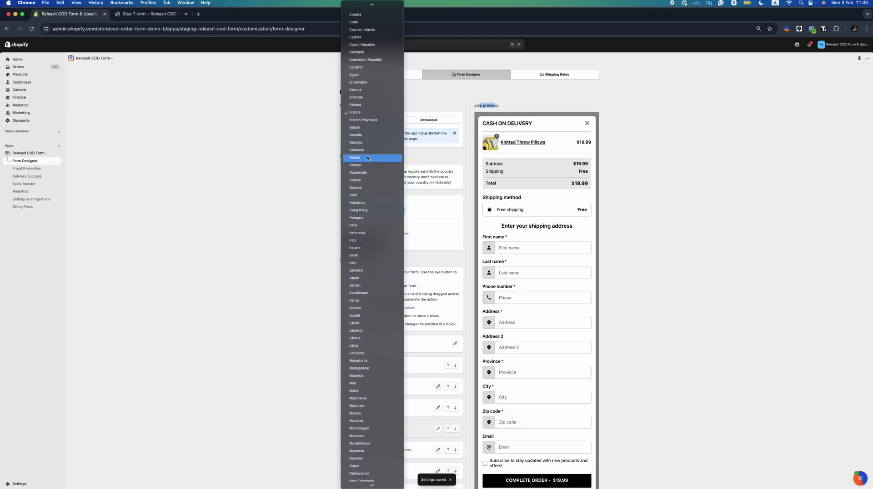
scroll(366, 167, "up", 3)
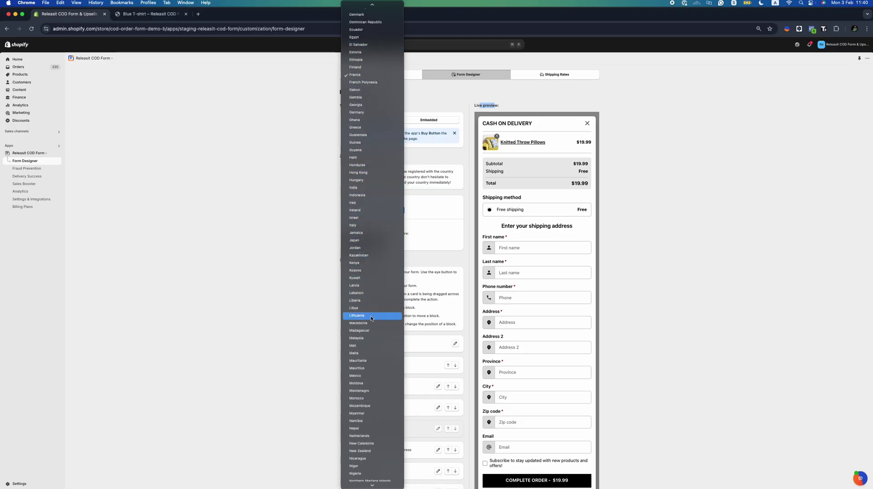
scroll(367, 309, "down", 2)
scroll(366, 296, "down", 3)
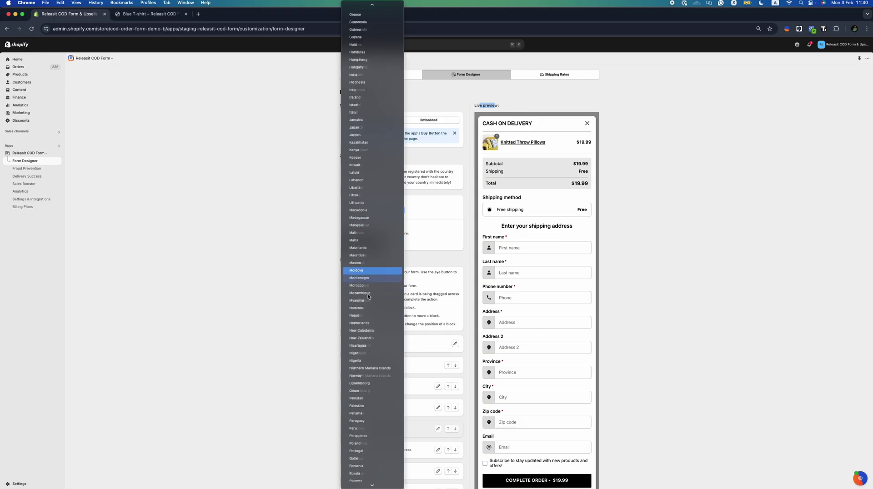
left_click(315, 264)
Enable multi-country, add Italy alongside France, and save
left_click(366, 242)
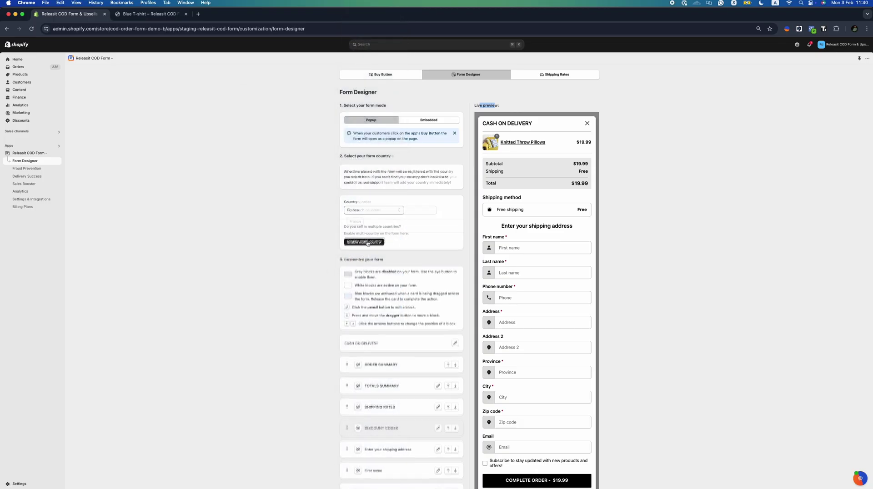
left_click(387, 211)
type("ita")
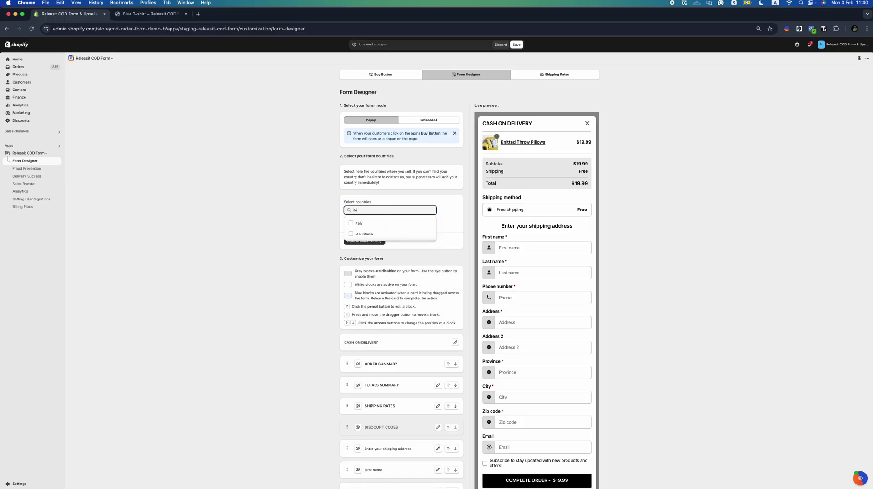
left_click(384, 223)
scroll(425, 208, "down", 1)
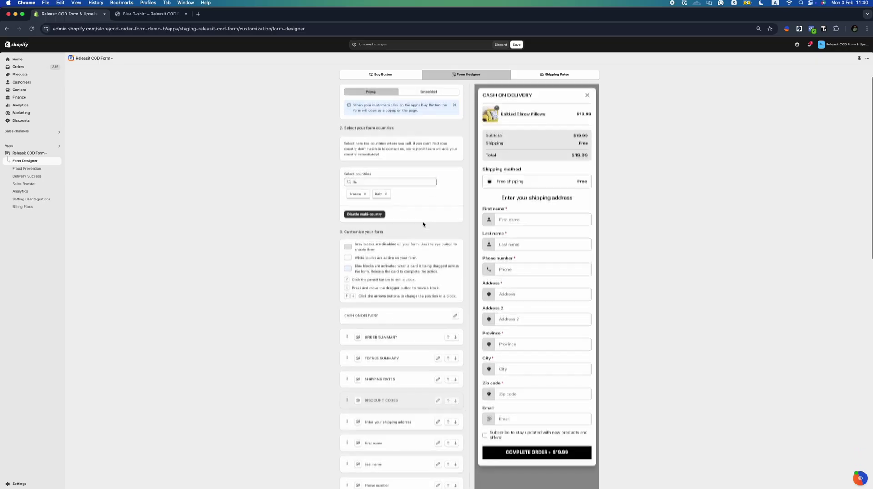
left_click(516, 45)
Retitle the totals to Subtotall, Shipping title and Total title on a 654C4C background
scroll(427, 195, "down", 4)
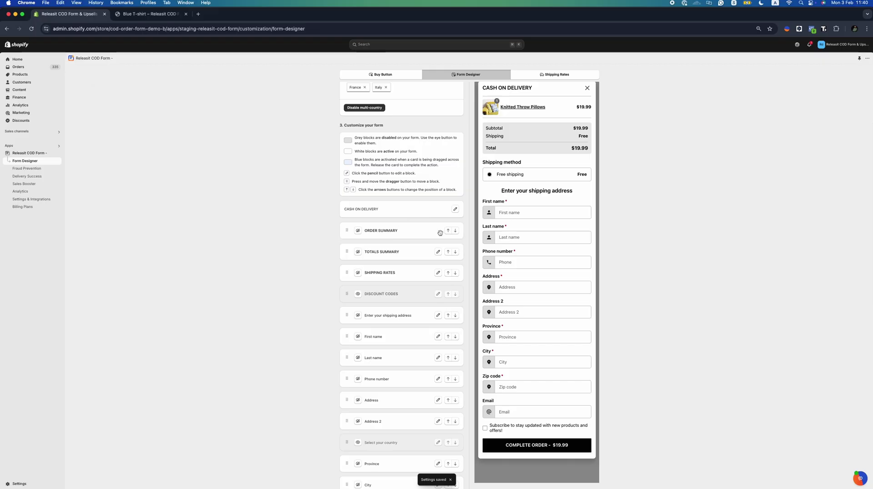
left_click(437, 253)
left_click(382, 284)
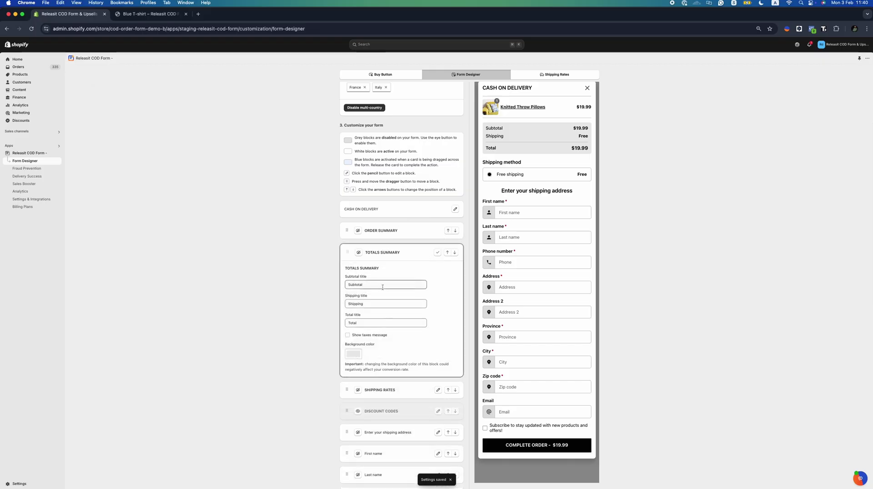
type("l")
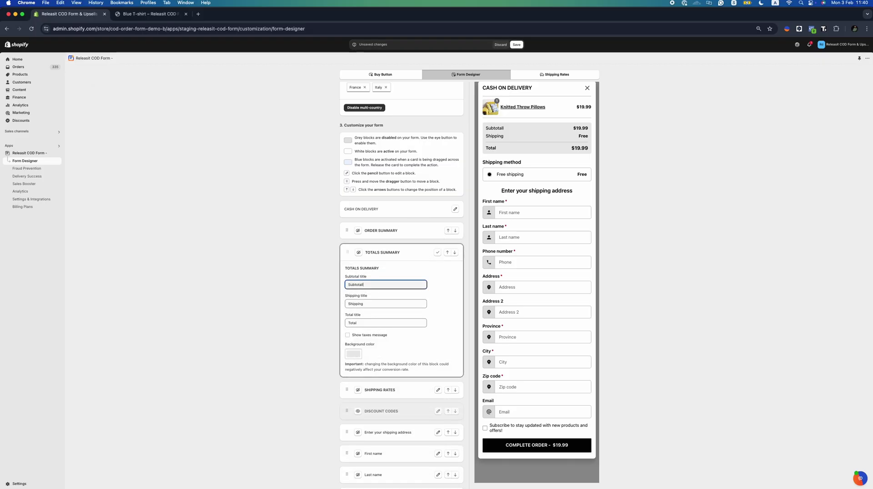
left_click(379, 303)
type("tit")
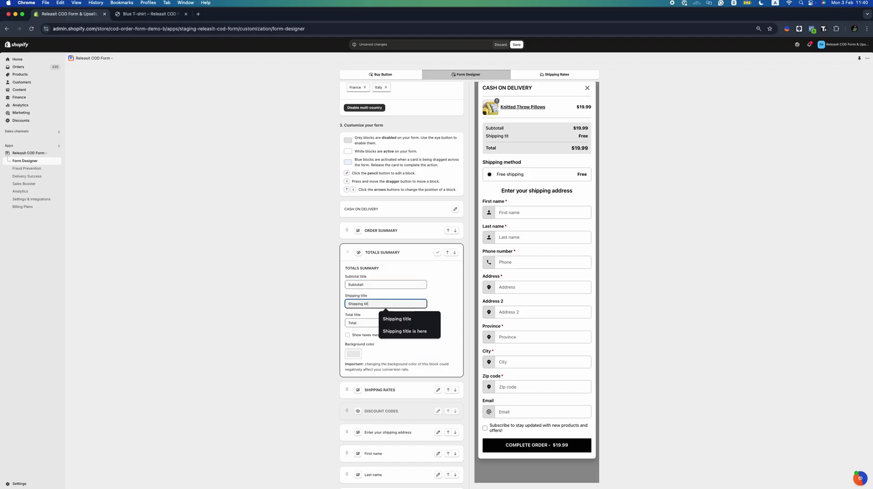
type("le")
left_click(350, 322)
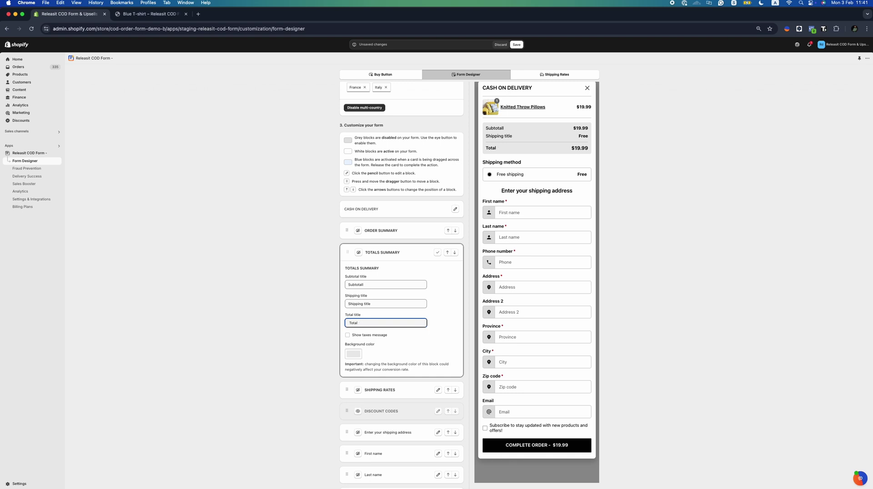
left_click(351, 355)
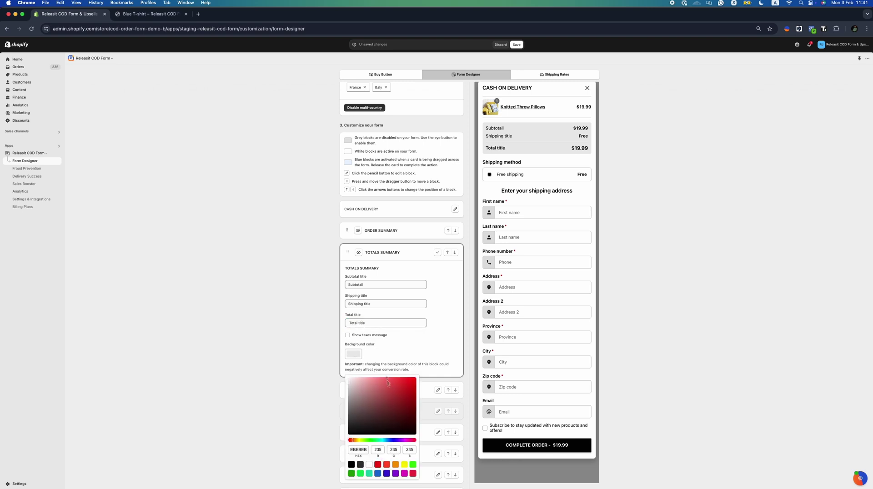
left_click(364, 413)
Move Discount Codes below the shipping-address heading and review the Last name field settings
left_click(437, 252)
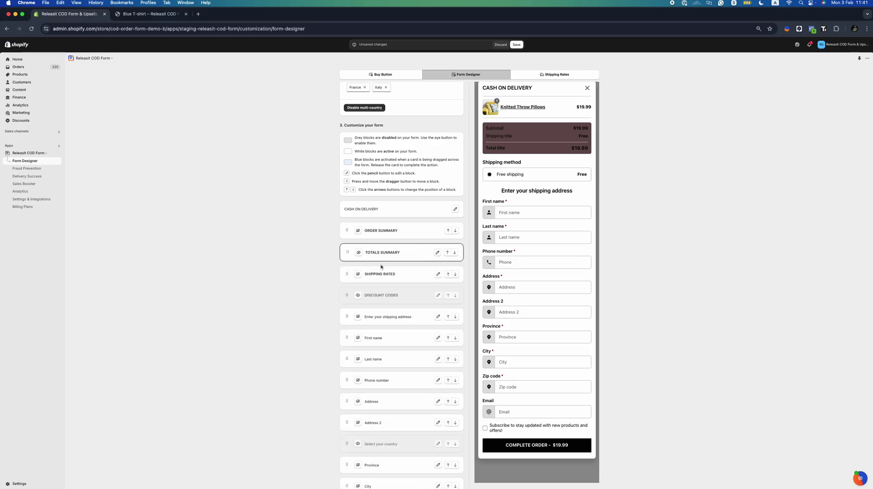
left_click_drag(346, 288, 347, 250)
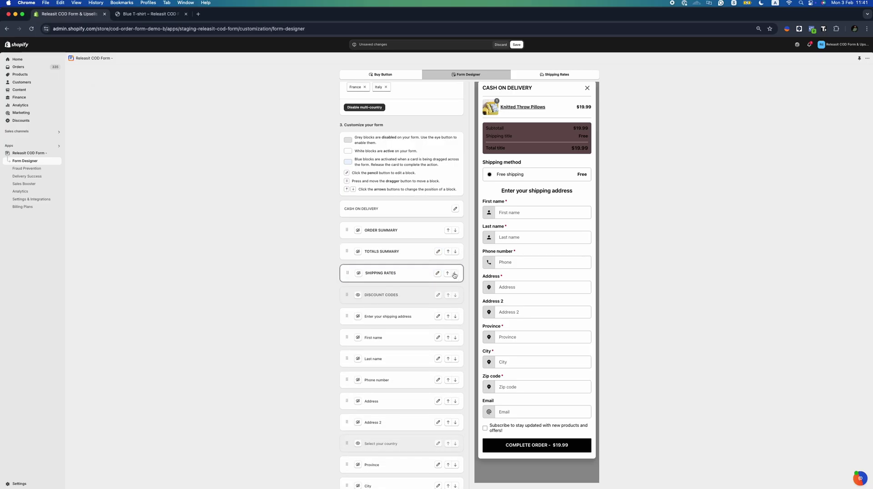
left_click(454, 295)
scroll(454, 315, "down", 2)
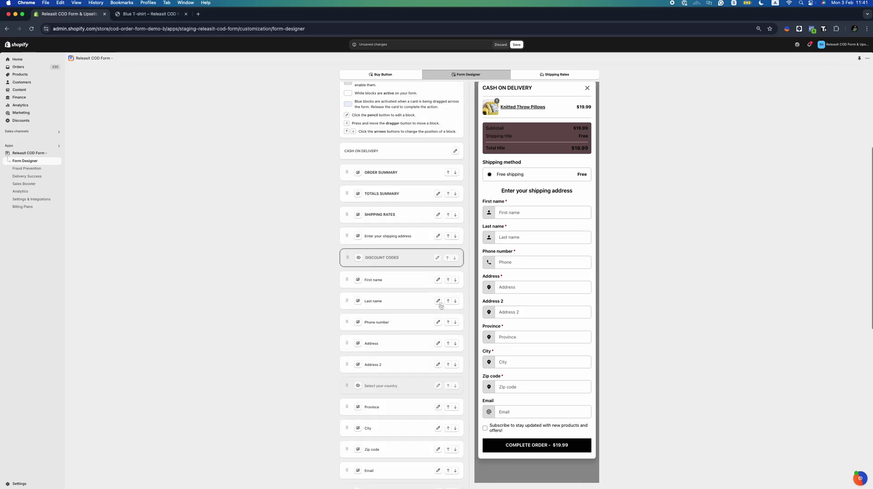
left_click(438, 301)
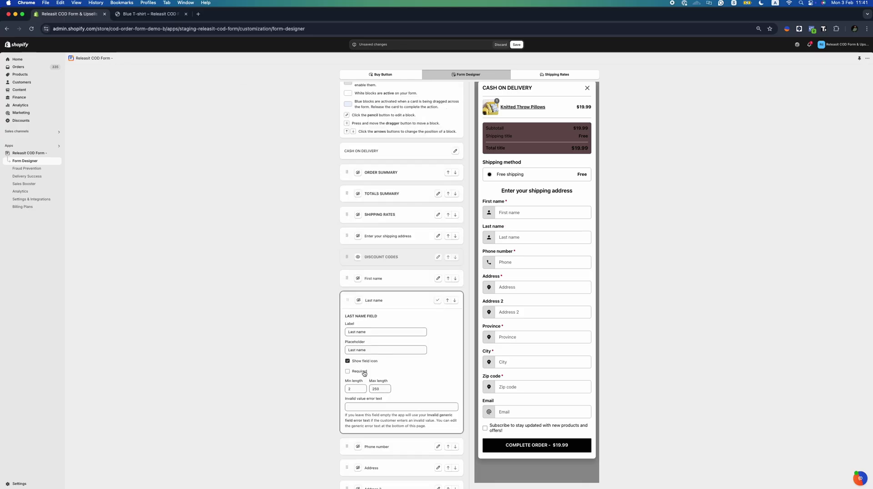
left_click(438, 300)
Show the terms acceptance checkbox and the Order note field on the form
scroll(436, 292, "down", 6)
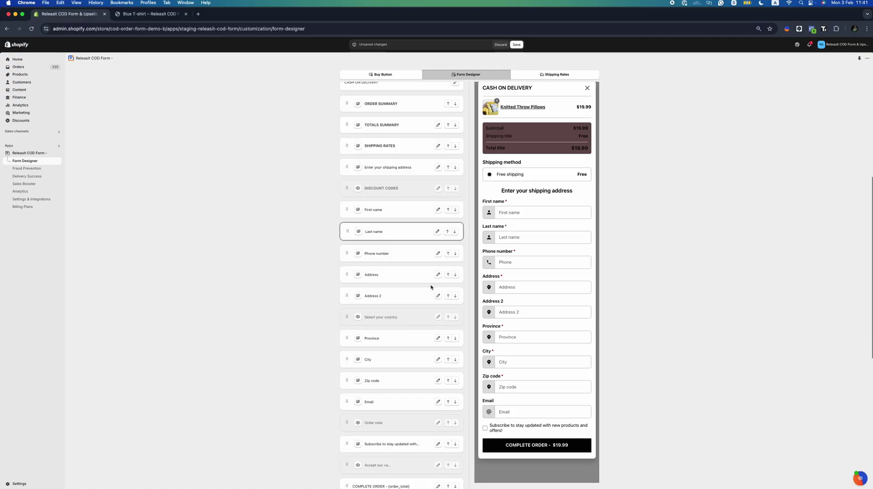
scroll(439, 288, "down", 2)
left_click(358, 333)
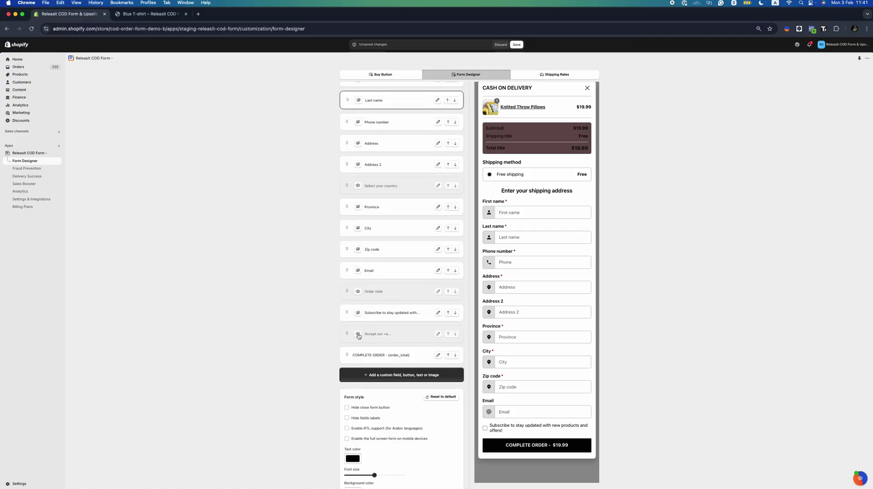
left_click(358, 291)
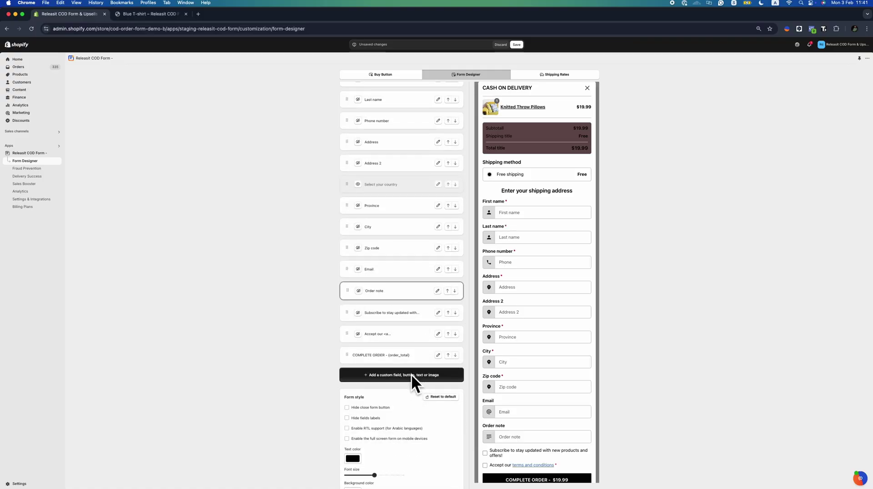
scroll(411, 375, "down", 2)
Add a Pay with card checkout button and a dropdown list field, and hide the close button
left_click(411, 337)
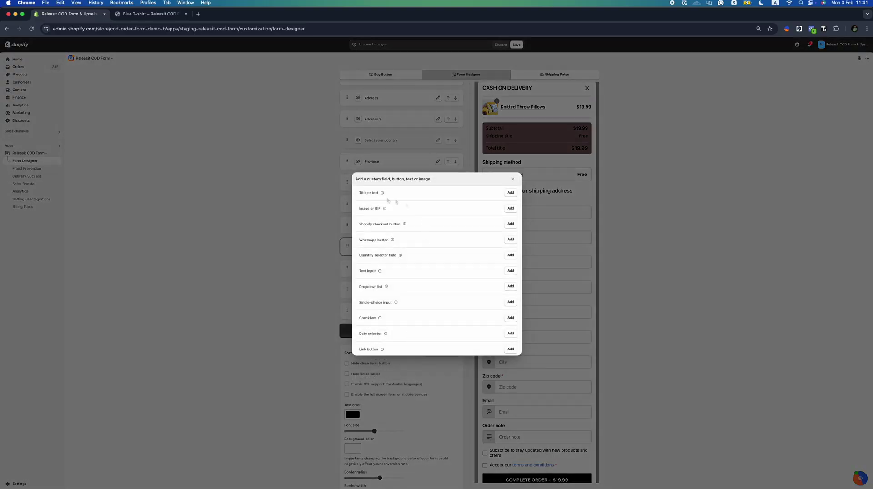
left_click(511, 224)
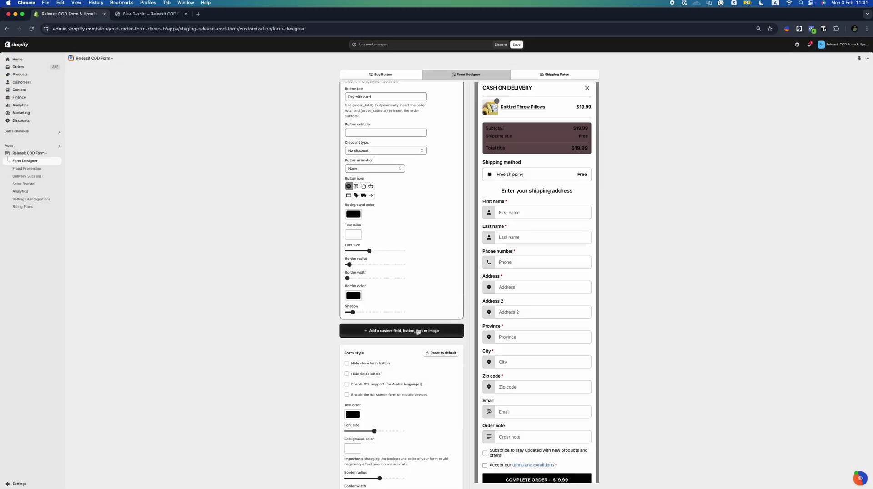
left_click(415, 348)
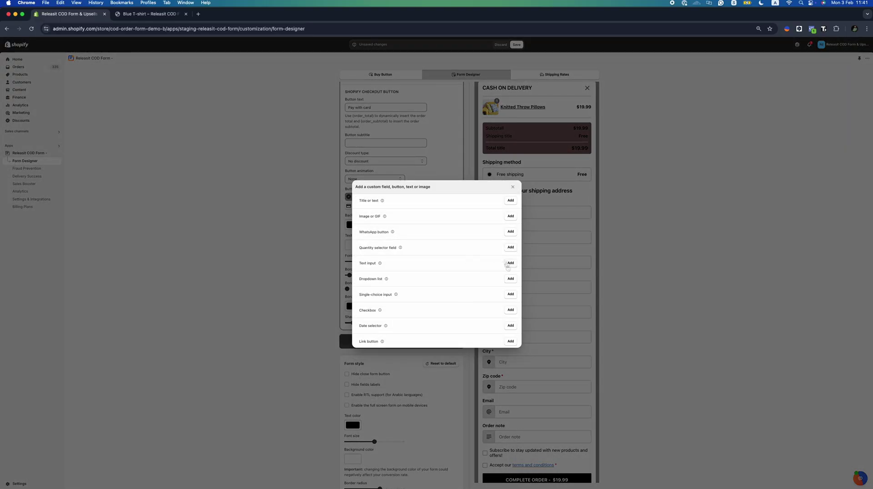
left_click(511, 279)
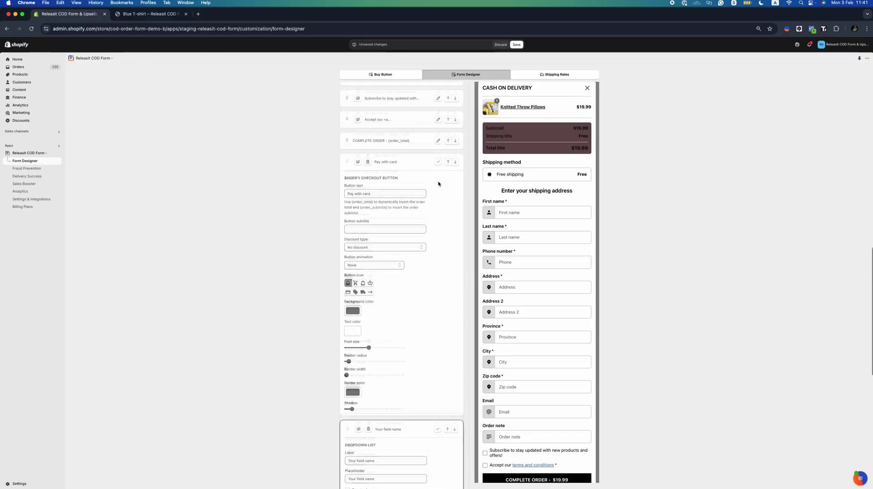
left_click(438, 169)
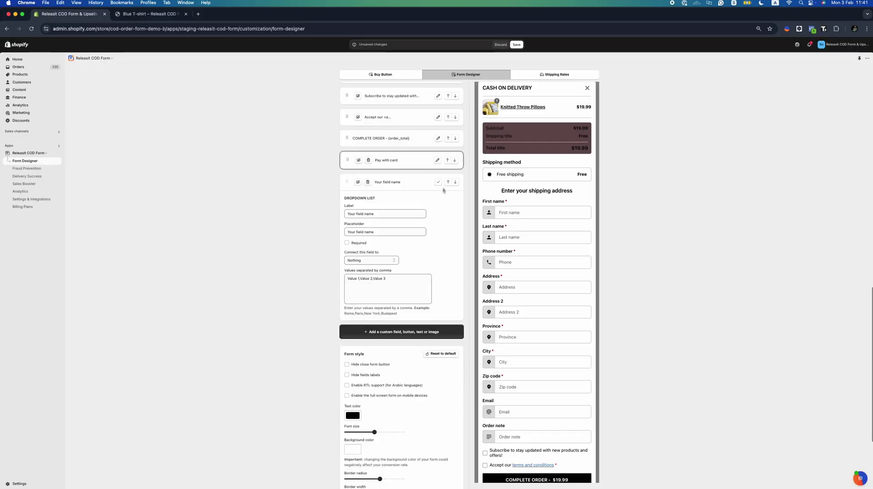
left_click(438, 182)
left_click(380, 233)
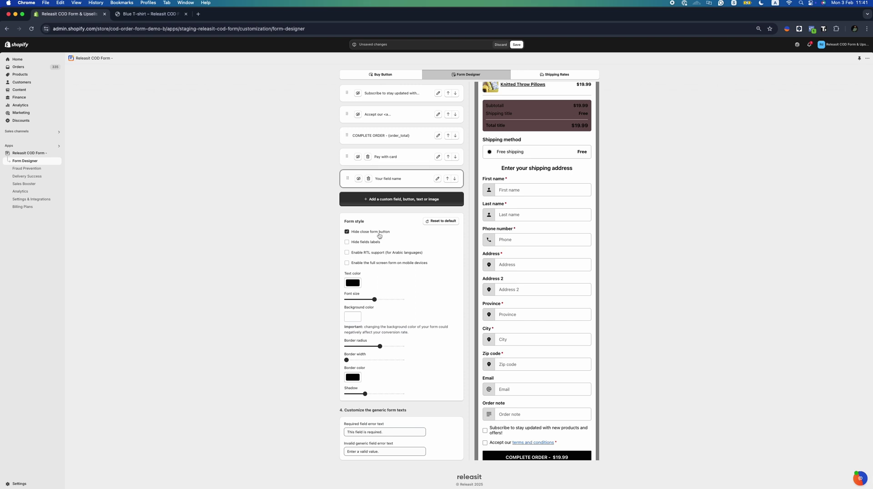
Keep the close button, hide field labels, go full screen on mobile, use B21F1F text, save
left_click(379, 236)
left_click(372, 263)
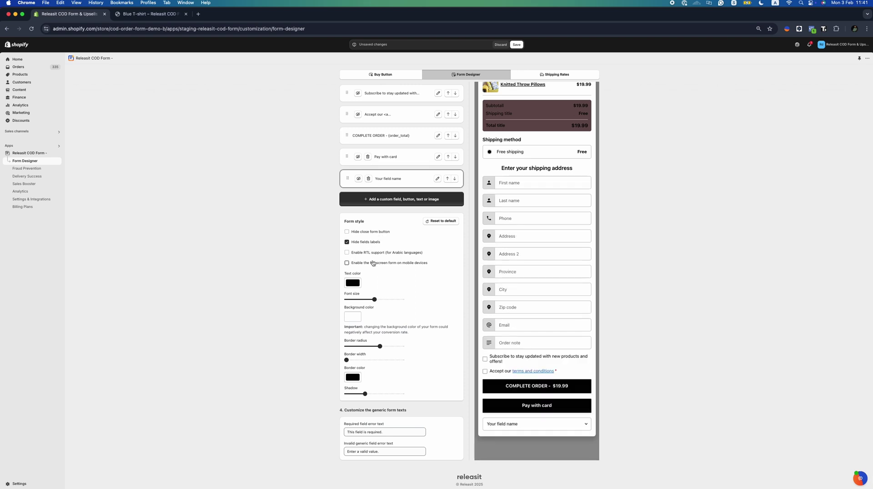
left_click(357, 288)
left_click_drag(403, 314, 403, 311)
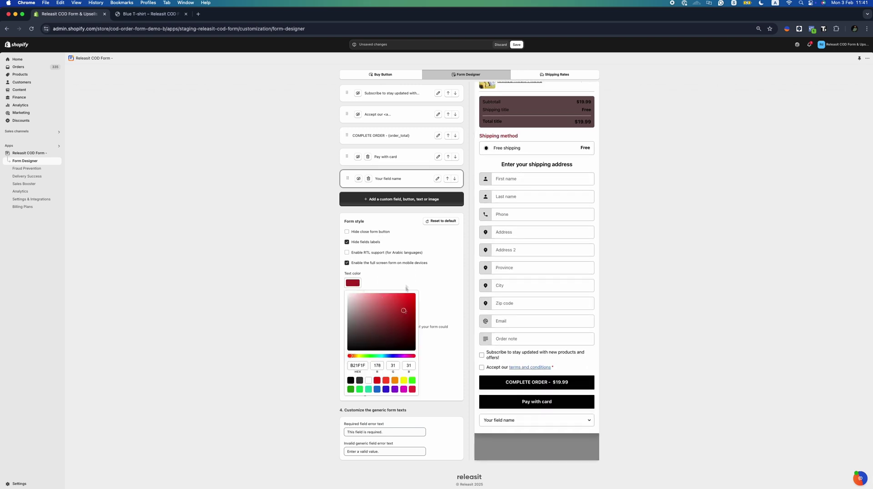
left_click(407, 270)
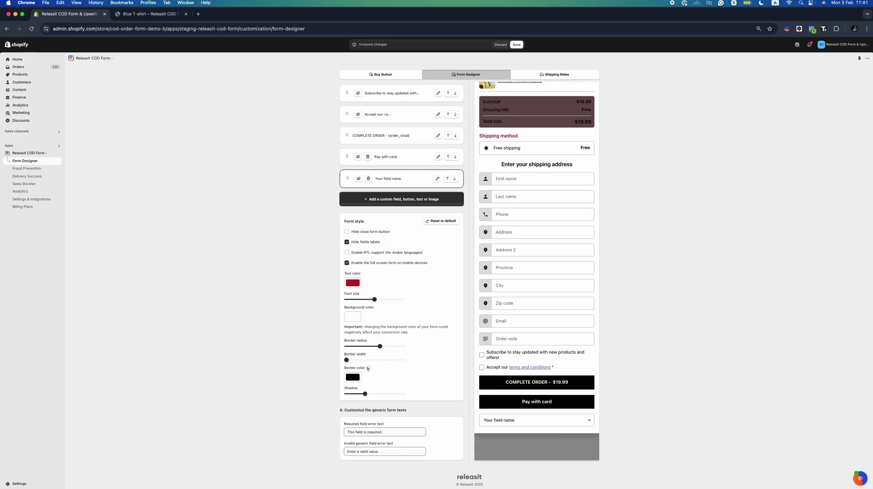
scroll(552, 313, "up", 15)
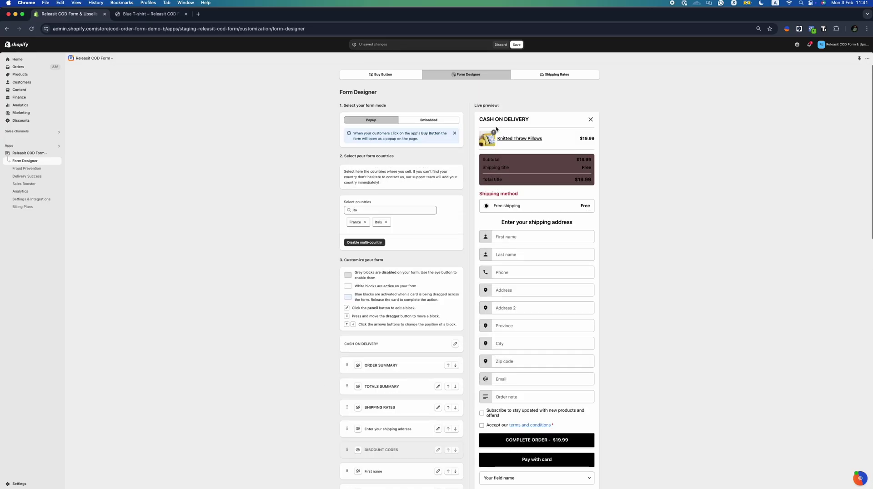
left_click(516, 45)
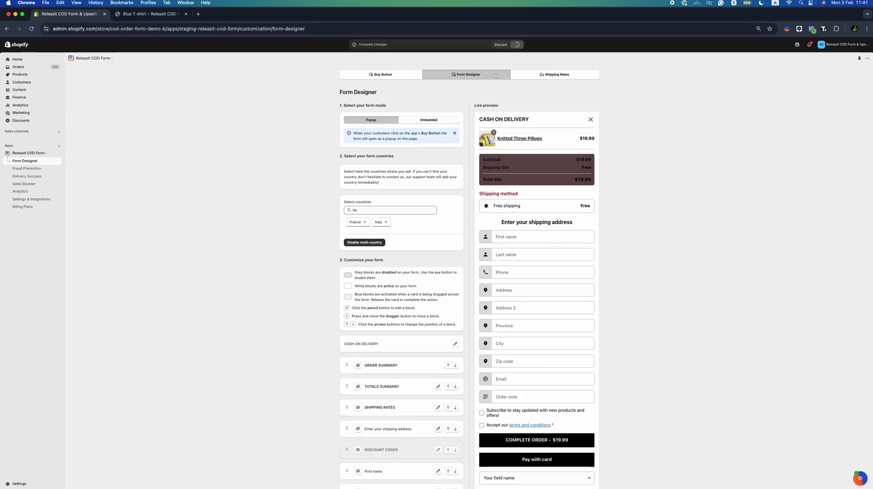
Add a Fast Shipping rate described 'Really fast' priced at 15.00
left_click(553, 78)
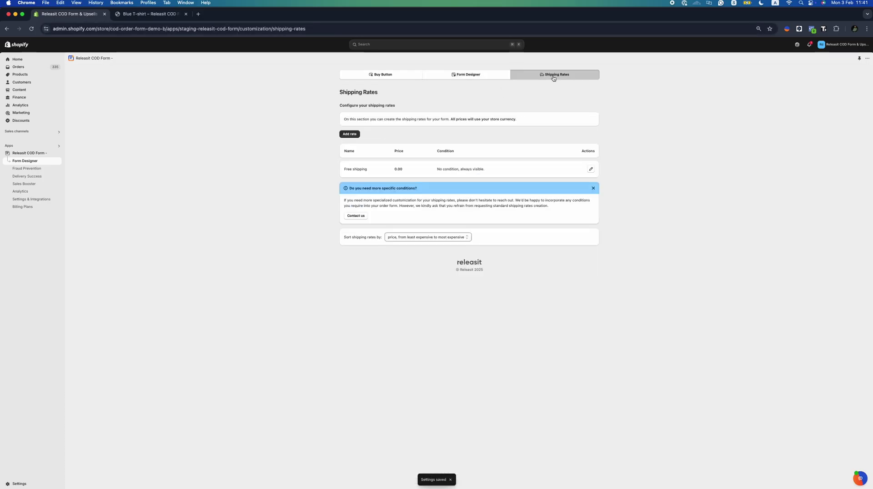
left_click(349, 135)
left_click(371, 213)
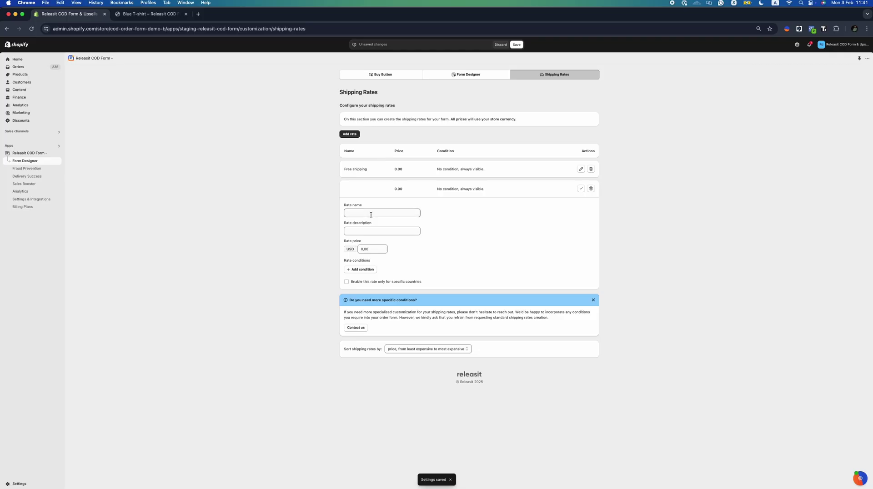
type("Fa")
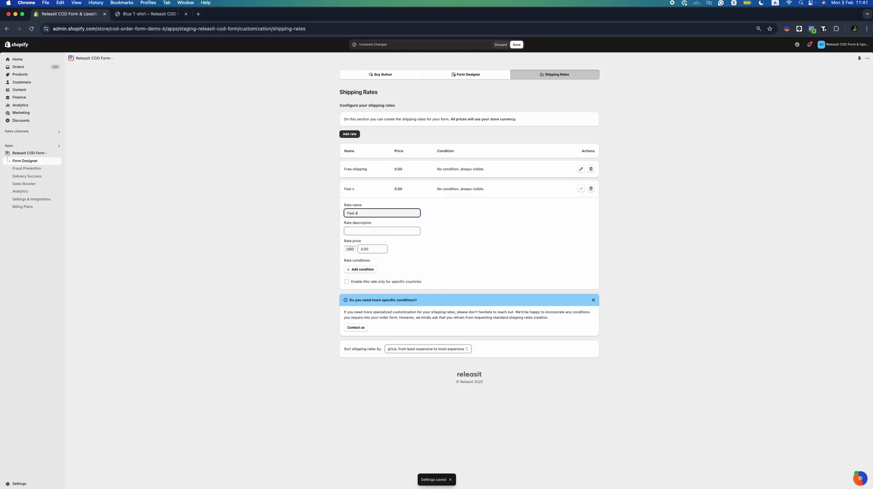
type("st Shipping")
left_click(367, 232)
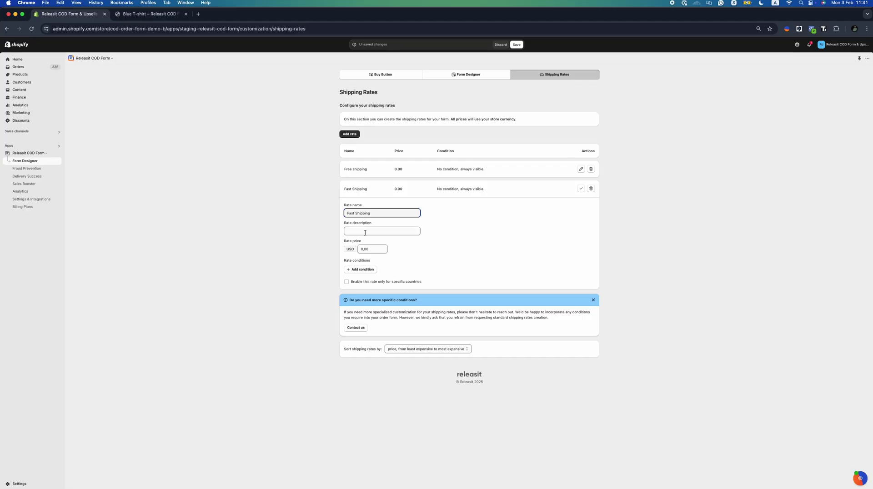
type("B")
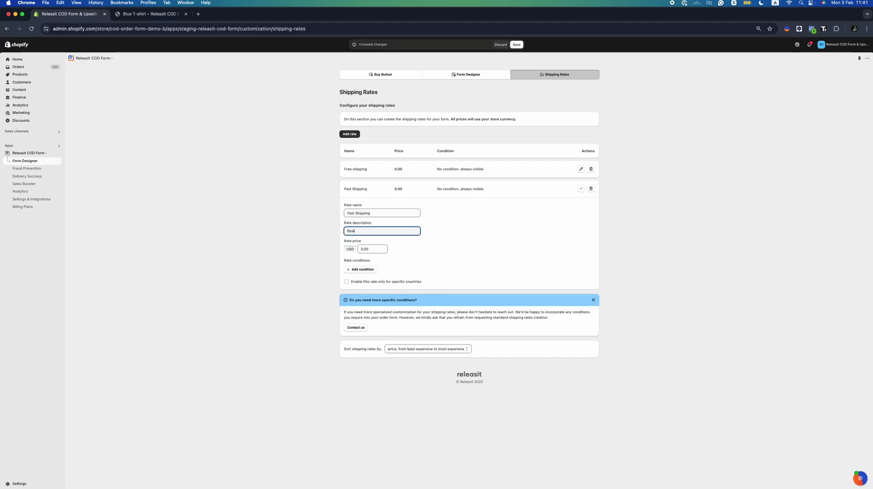
key("Tab")
type("15")
Limit the rate to order totals of 100.00 or more, save, and return to the Form Designer
left_click(373, 270)
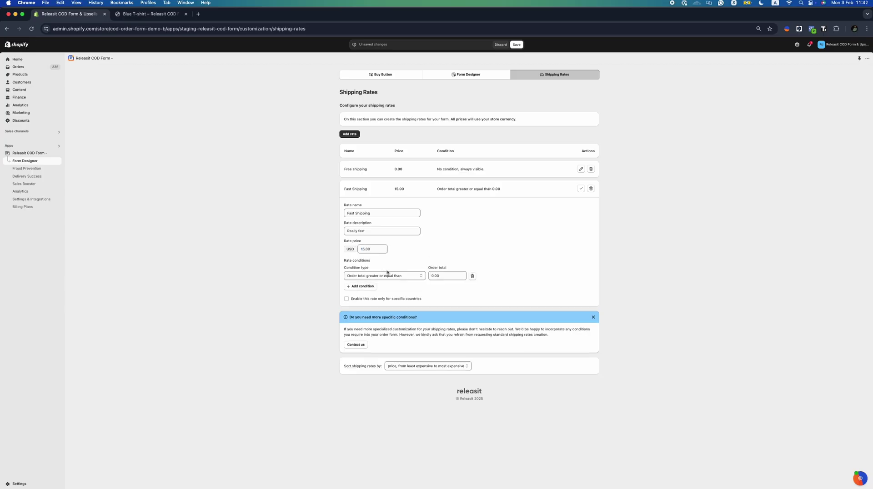
left_click(400, 278)
left_click(399, 276)
left_click(429, 276)
type("100")
left_click(495, 256)
left_click(581, 189)
left_click(518, 45)
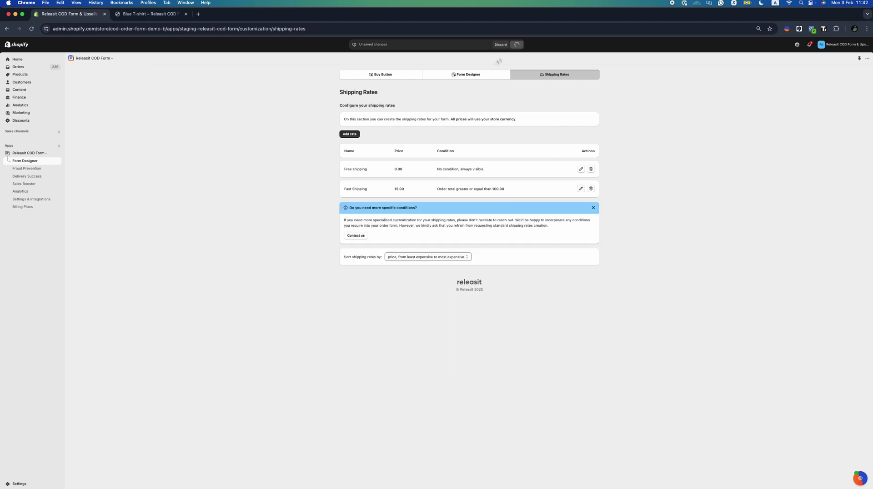
left_click(475, 75)
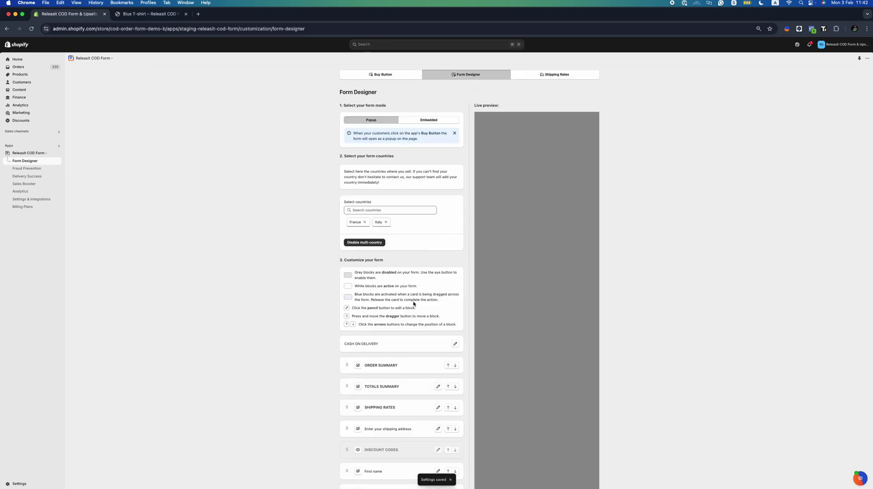
scroll(414, 304, "down", 3)
Reload the Blue T-shirt storefront page and open its Buy with Cash on Delivery order form popup
left_click(163, 17)
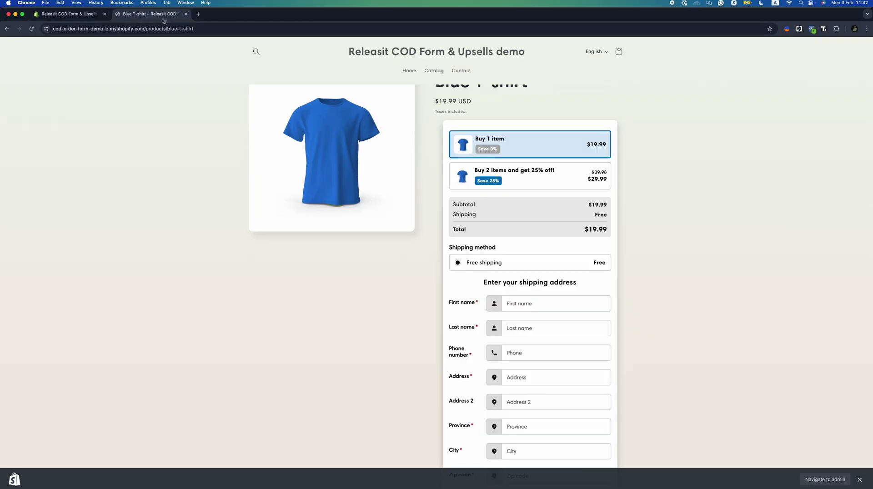
left_click(32, 28)
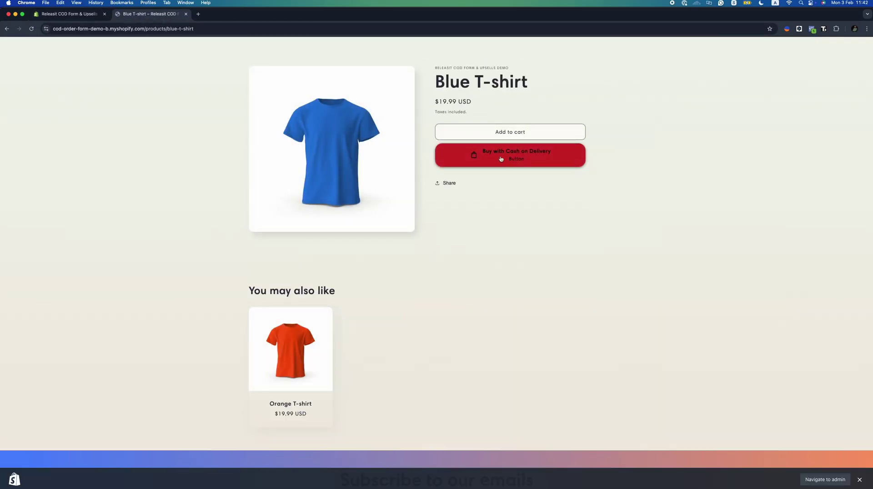
left_click(501, 158)
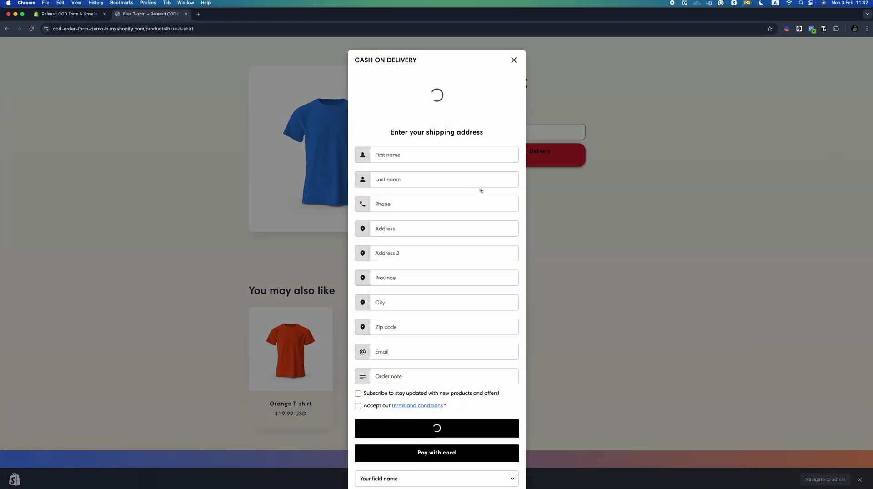
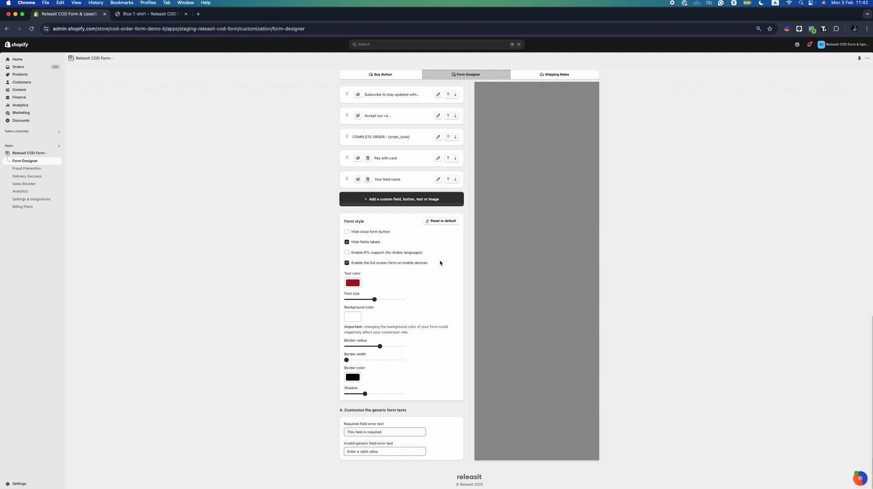
Reset the form style to its default look and save the form designer
left_click(441, 221)
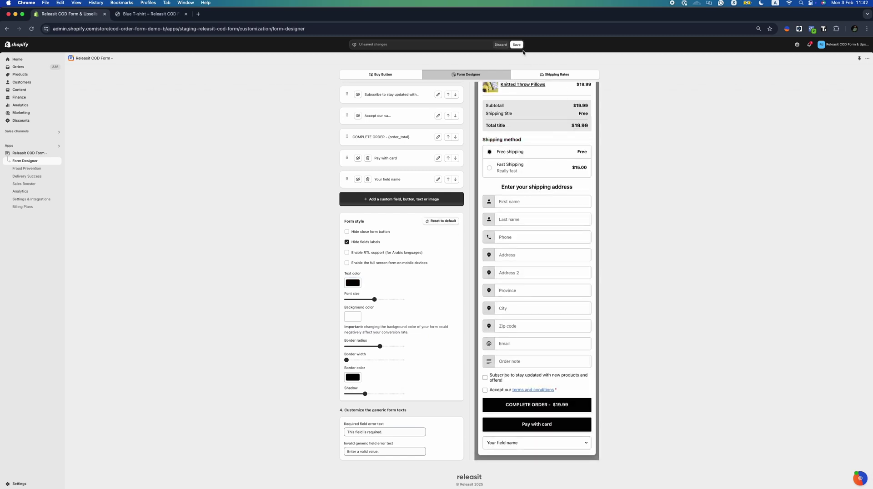
left_click(517, 45)
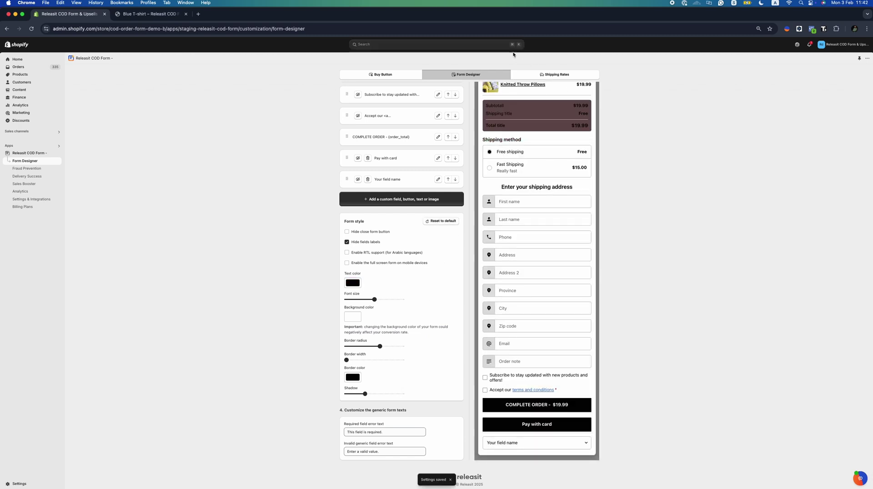
left_click(37, 170)
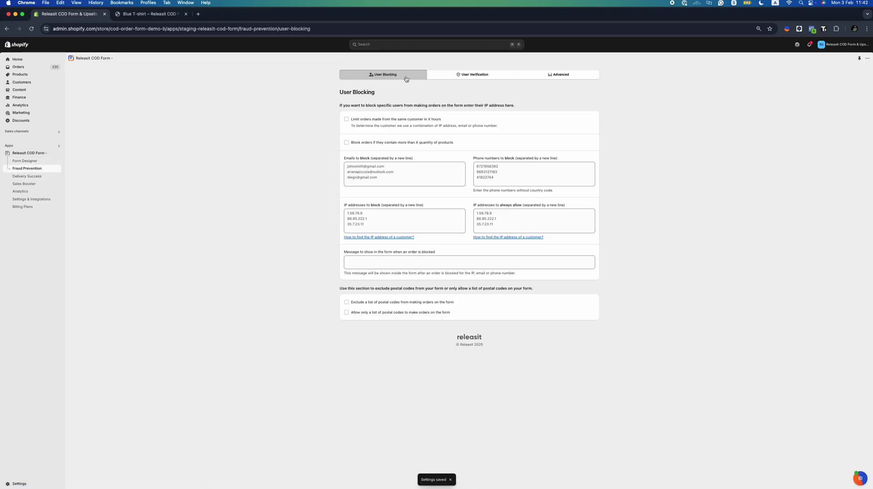
Limit repeat orders to a 12-hour window and turn on blocking of large-quantity orders
left_click(421, 120)
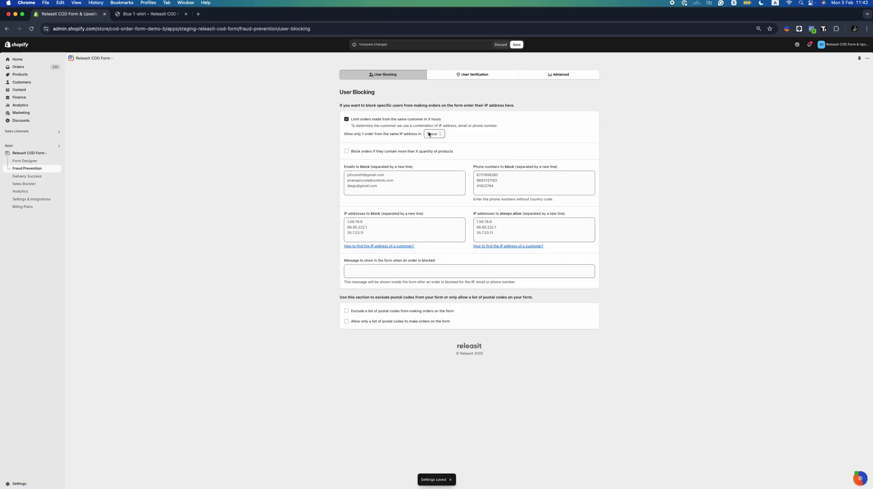
left_click(432, 134)
left_click(437, 157)
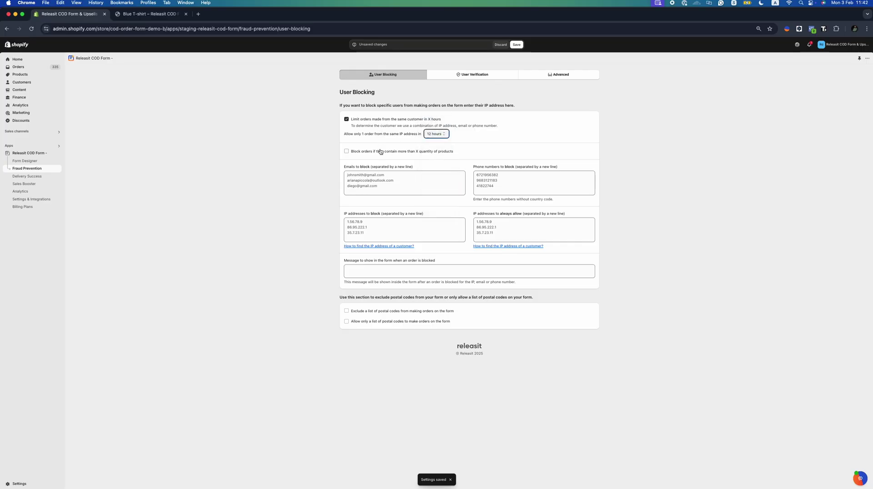
left_click(381, 152)
left_click(469, 160)
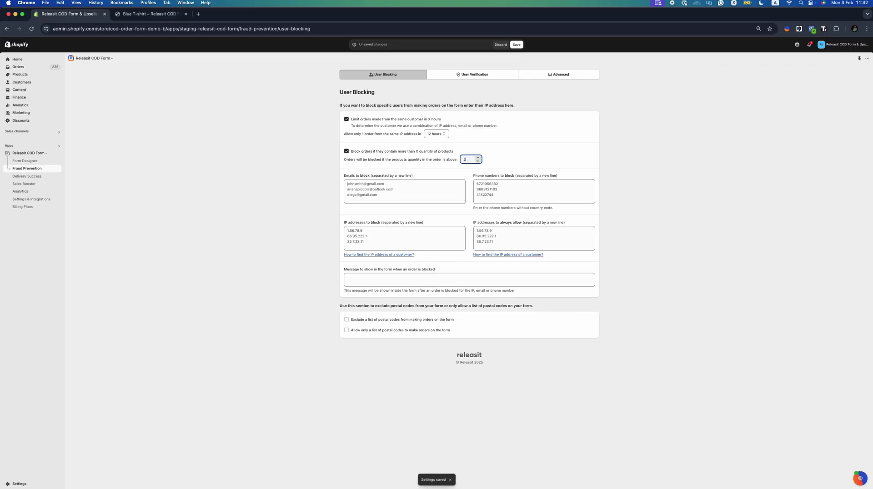
Add a customer e-mail, a phone number and an IP address to the block lists
left_click(357, 183)
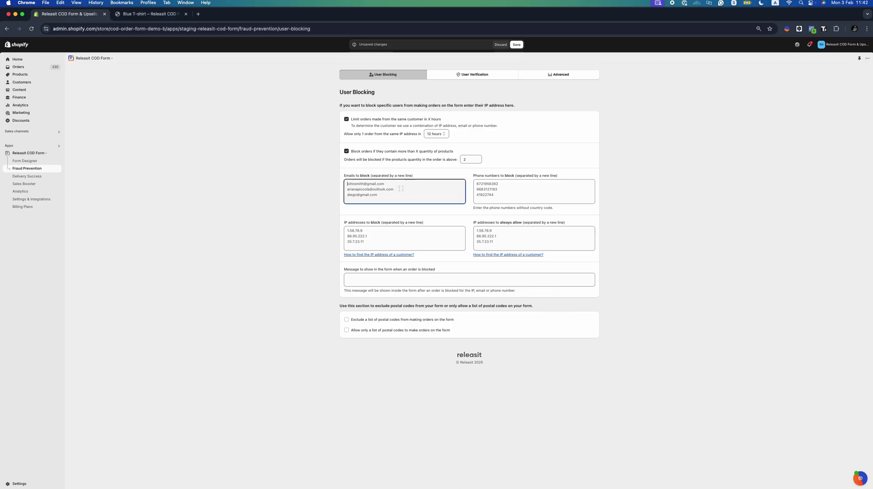
type("d")
type("xample@gm")
key("Tab")
type("6")
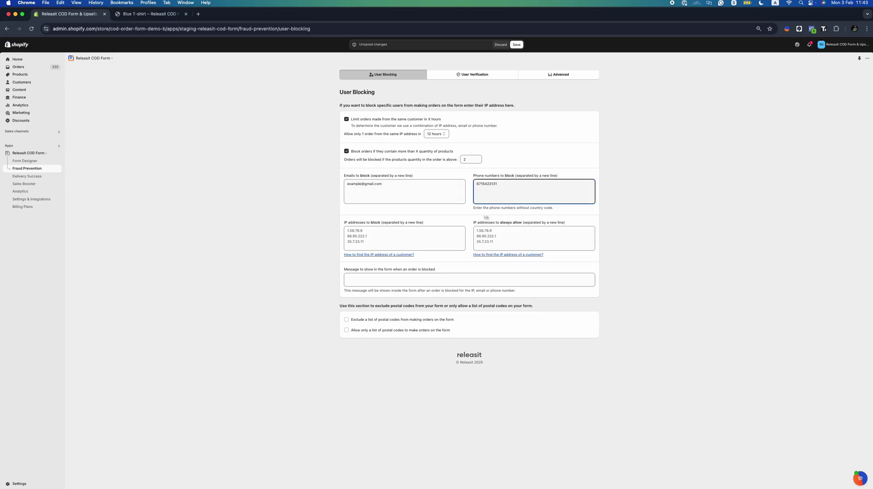
left_click(398, 229)
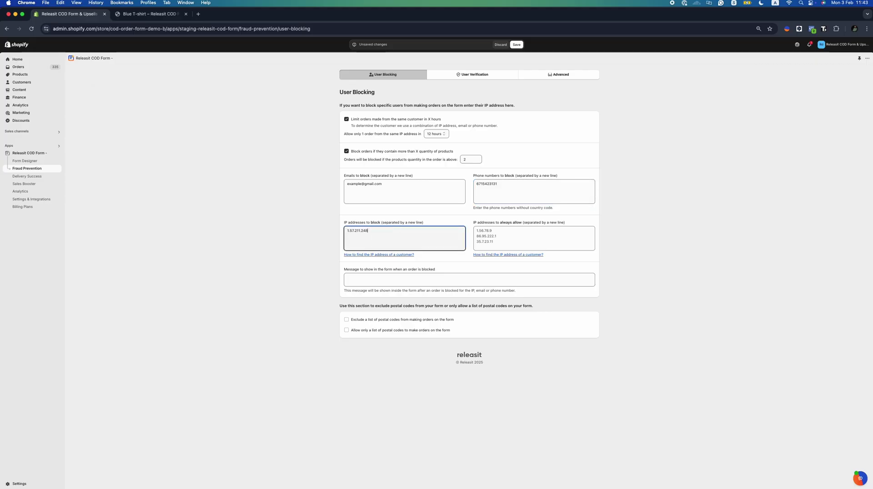
left_click(480, 254)
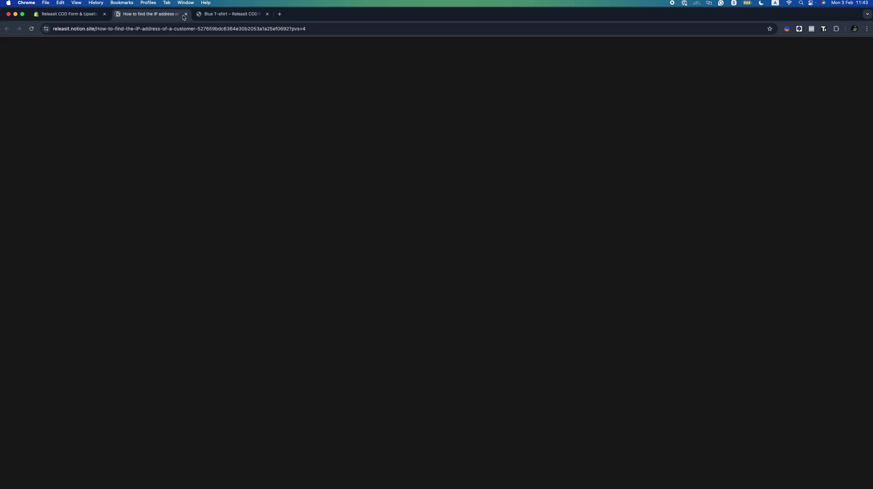
left_click(185, 15)
Set the blocked-order message 'Your order is blocked because you attempted to many times', exclude postal codes, and save
left_click(406, 282)
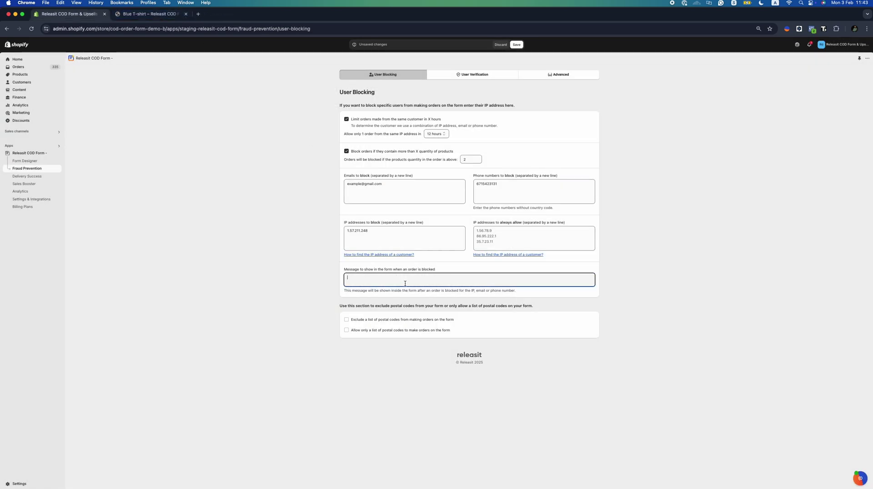
type("Your order is blocked because you attempted to many times")
left_click(434, 321)
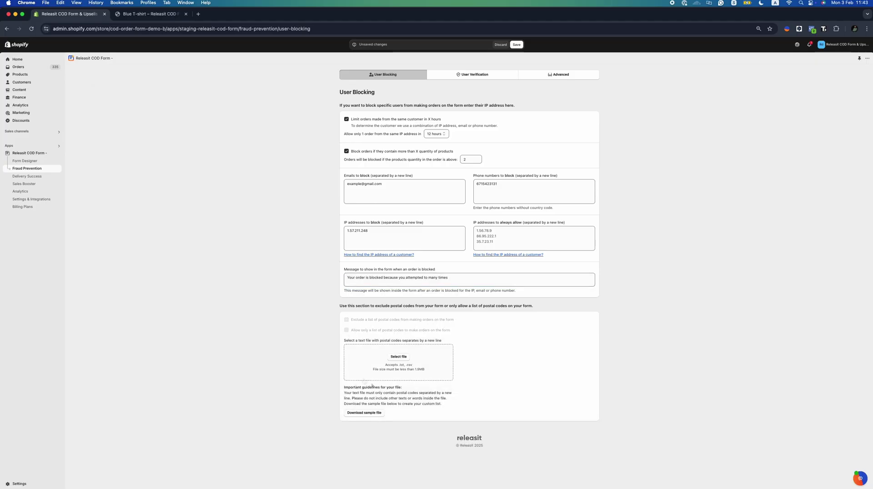
left_click(516, 45)
Turn off the repeat-order and product quantity limits and save
left_click(406, 119)
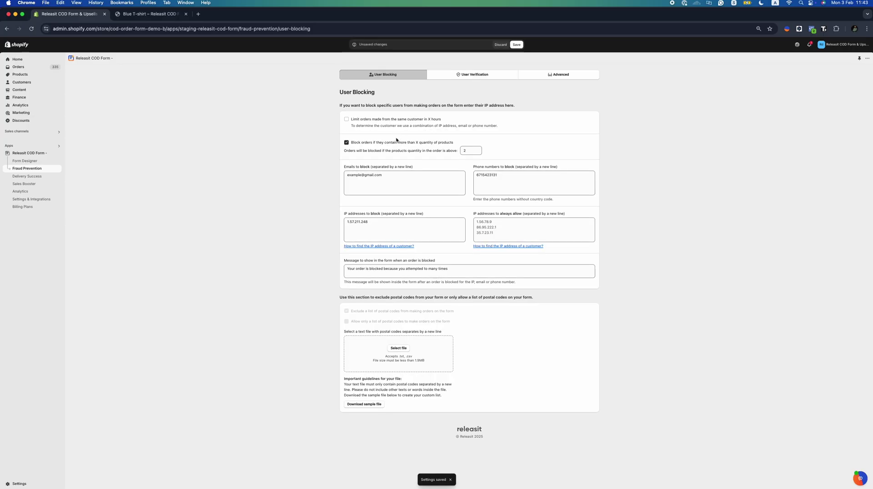
left_click(396, 142)
left_click(517, 44)
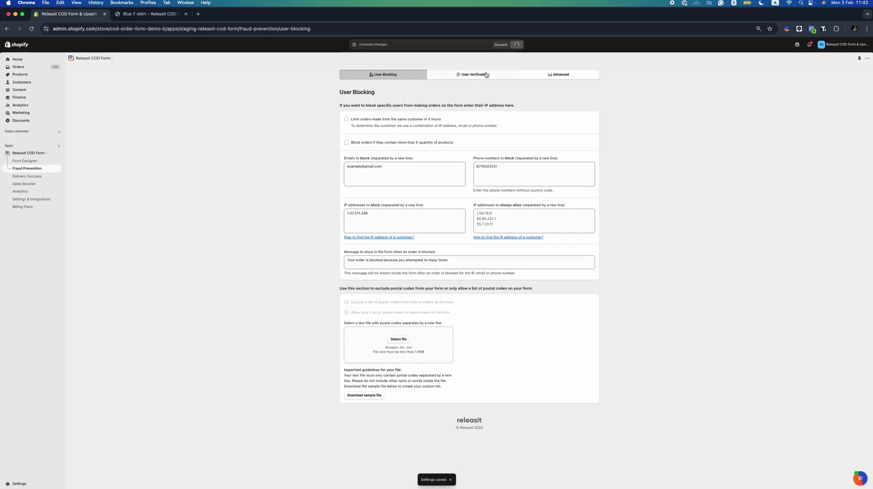
Extend the SMS verification message with 'Please enter to v'
left_click(485, 75)
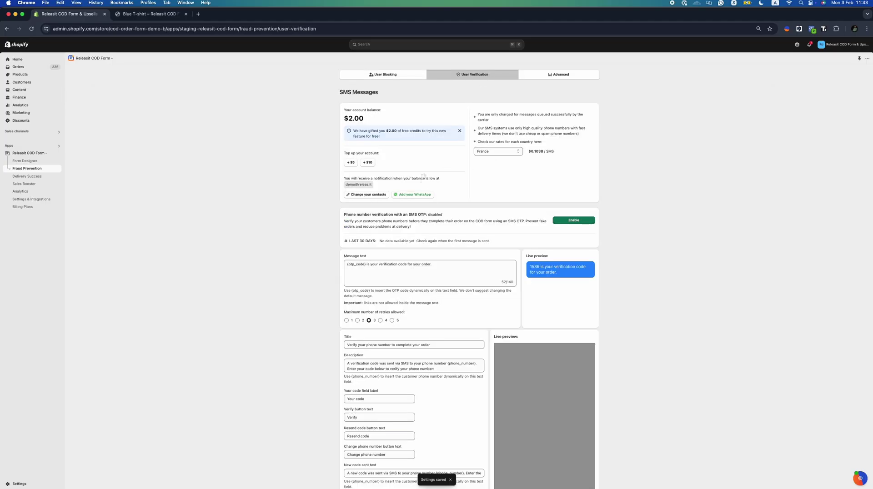
scroll(436, 195, "down", 3)
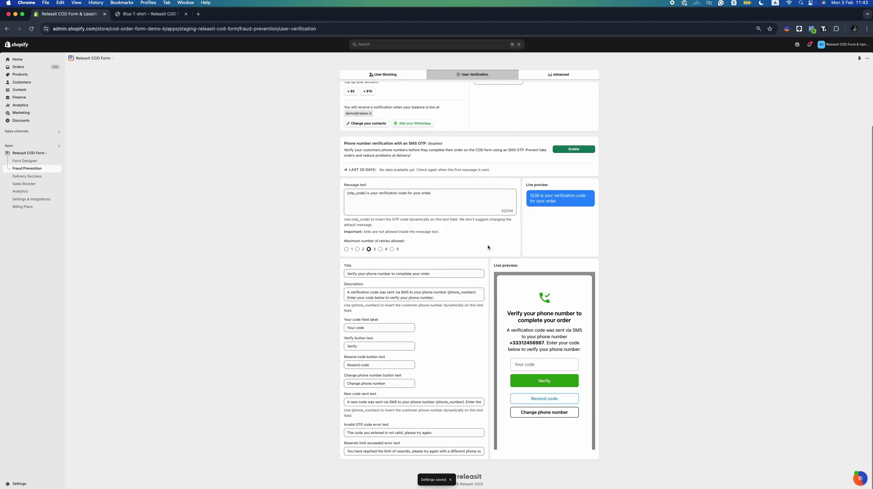
scroll(488, 248, "up", 3)
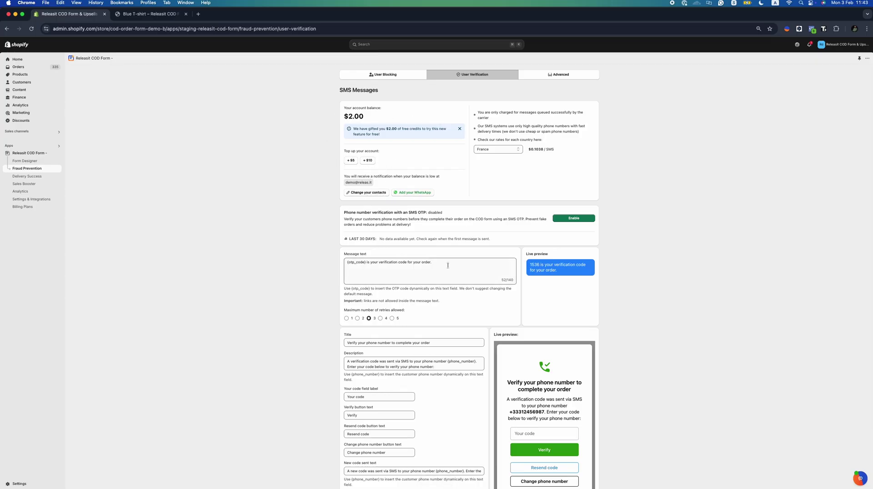
scroll(424, 271, "down", 1)
left_click(440, 233)
type("Pleas")
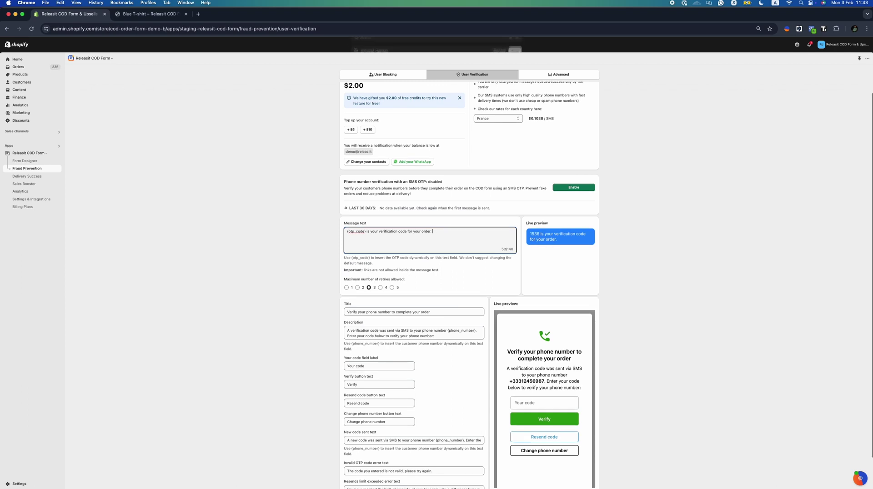
type("e enter to verify your")
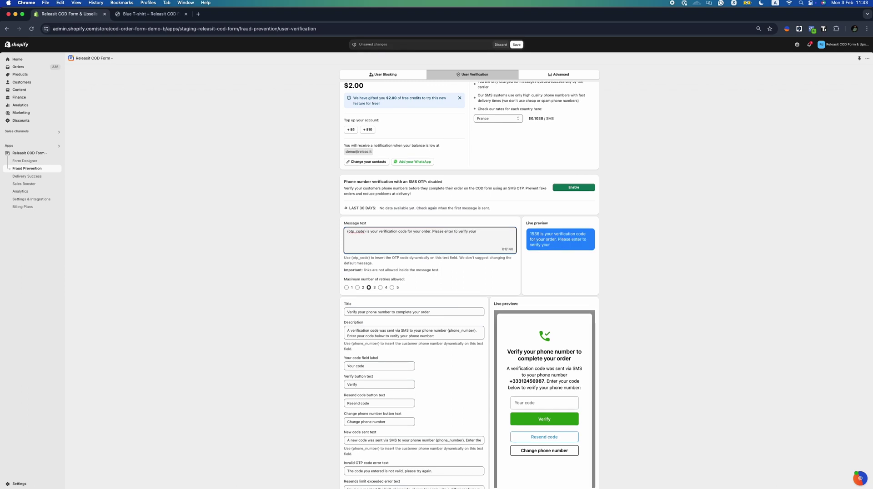
key("BackSpace")
key("BackSpace")
Keep maximum retries at 3 and enable SMS OTP phone number verification
left_click(352, 287)
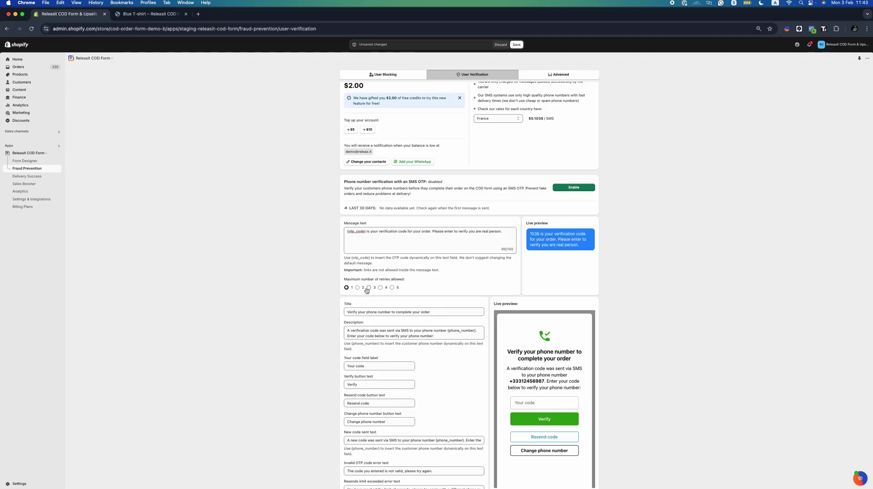
left_click(368, 288)
left_click(586, 189)
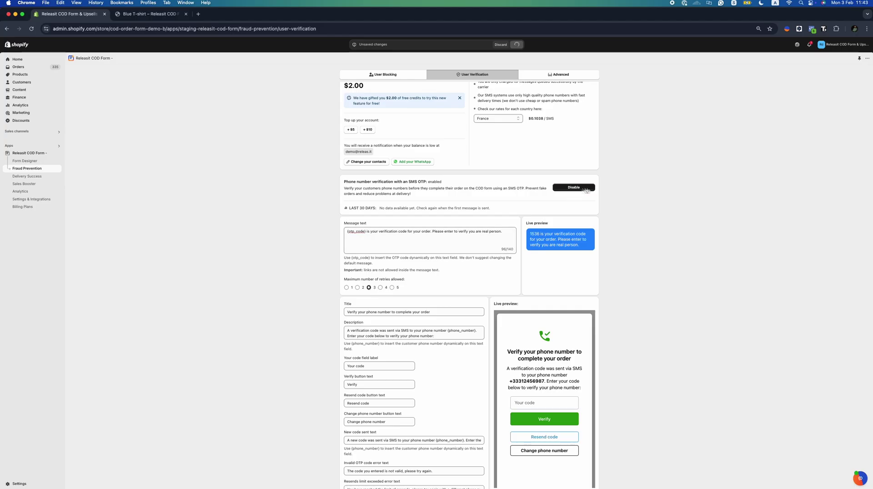
scroll(437, 345, "up", 2)
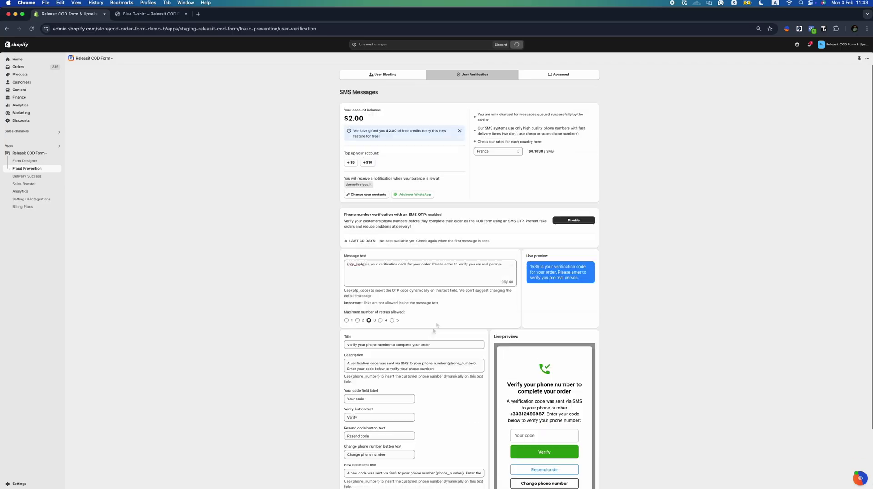
left_click(557, 74)
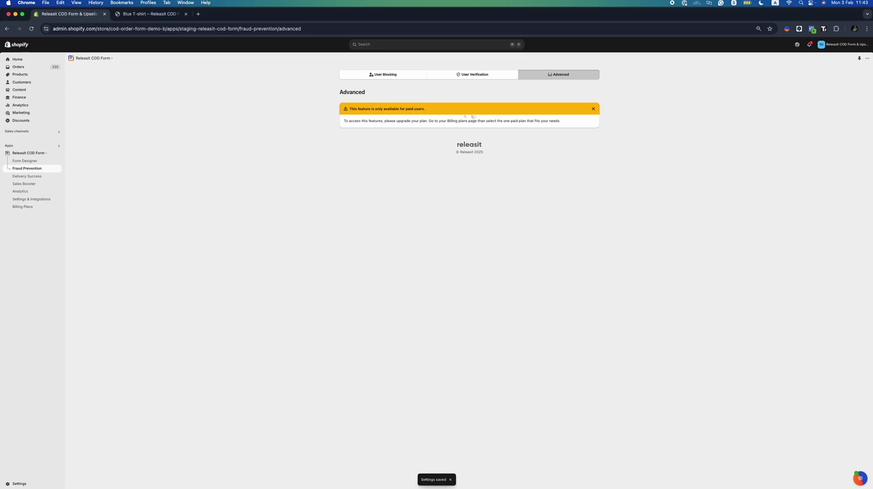
Enable Google Autocomplete in Delivery Success address validation and save it
left_click(433, 77)
left_click(393, 76)
left_click(28, 177)
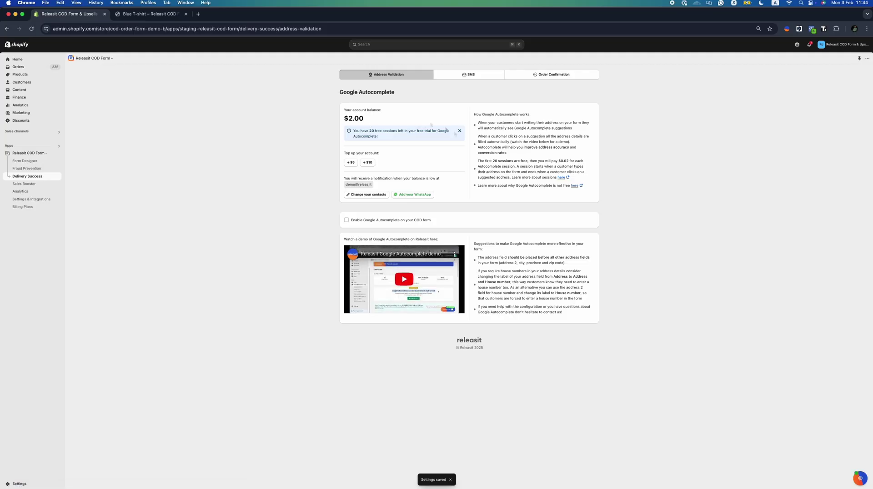
left_click(407, 221)
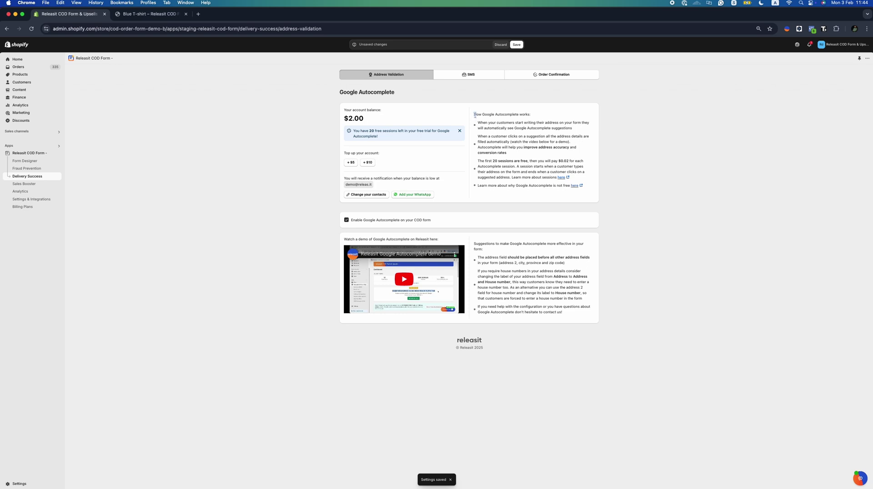
left_click_drag(475, 115, 535, 116)
left_click_drag(573, 129, 478, 124)
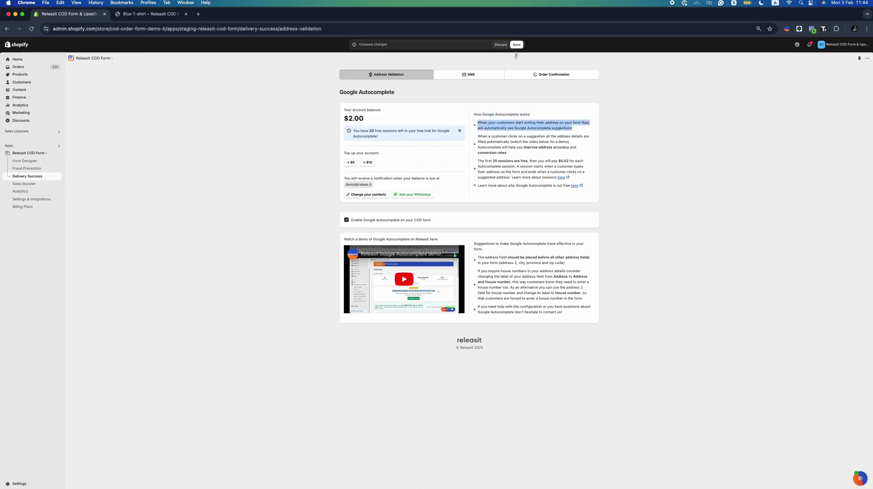
left_click(516, 45)
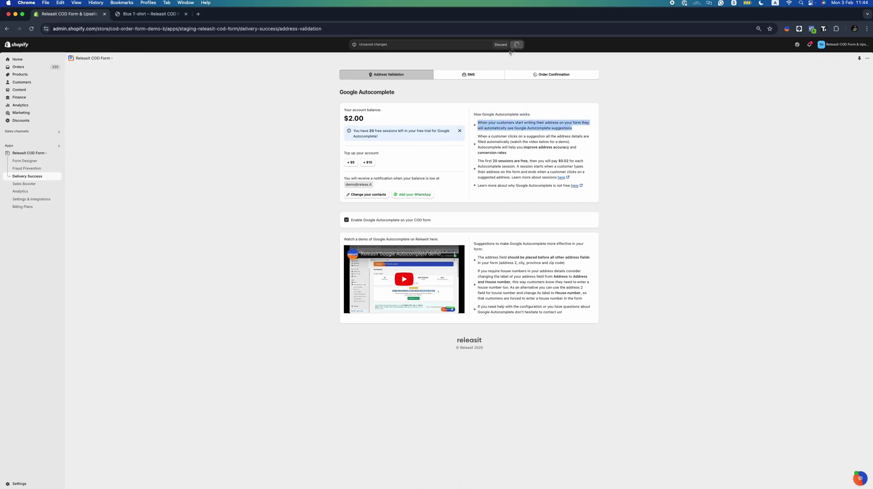
Enable the order confirmation and out-for-delivery SMS automations
left_click(473, 78)
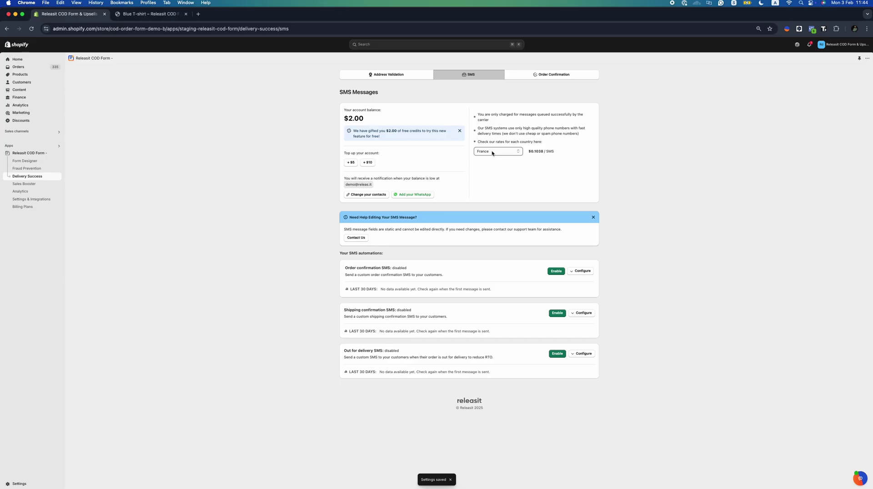
left_click(556, 271)
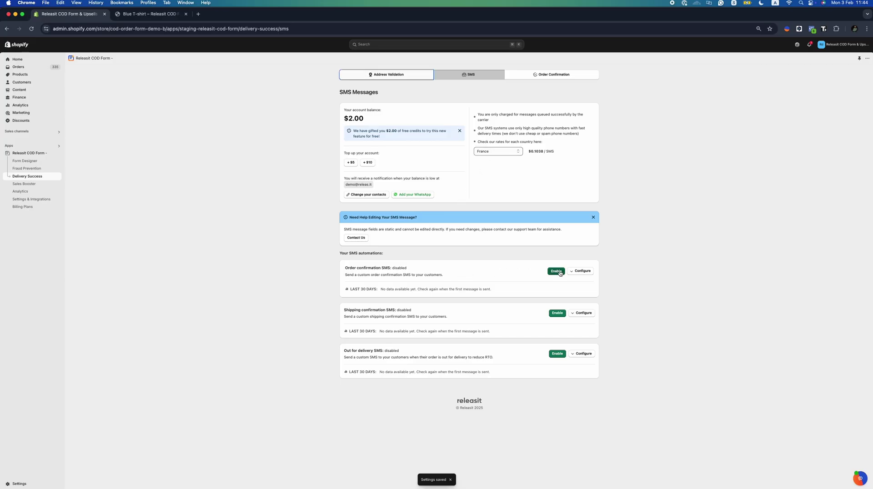
left_click(558, 313)
left_click(557, 313)
left_click(557, 354)
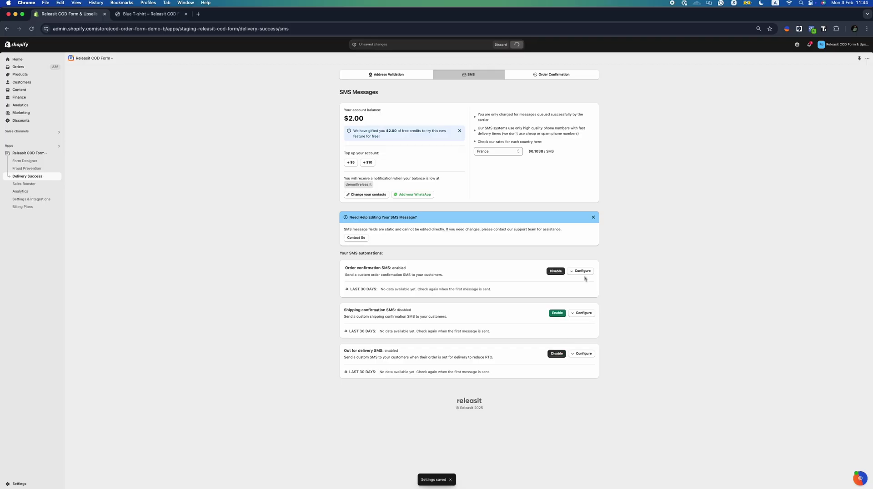
Turn on the shipping confirmation SMS and preview each automation's message settings
left_click(583, 271)
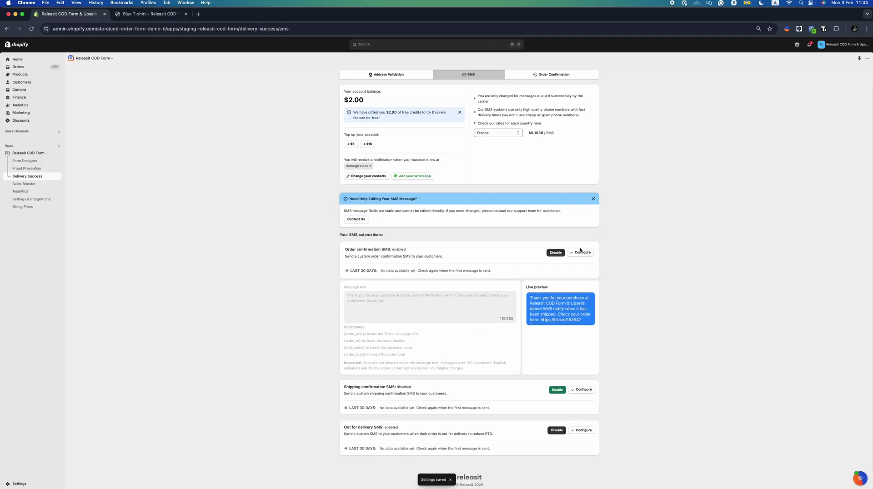
left_click(582, 253)
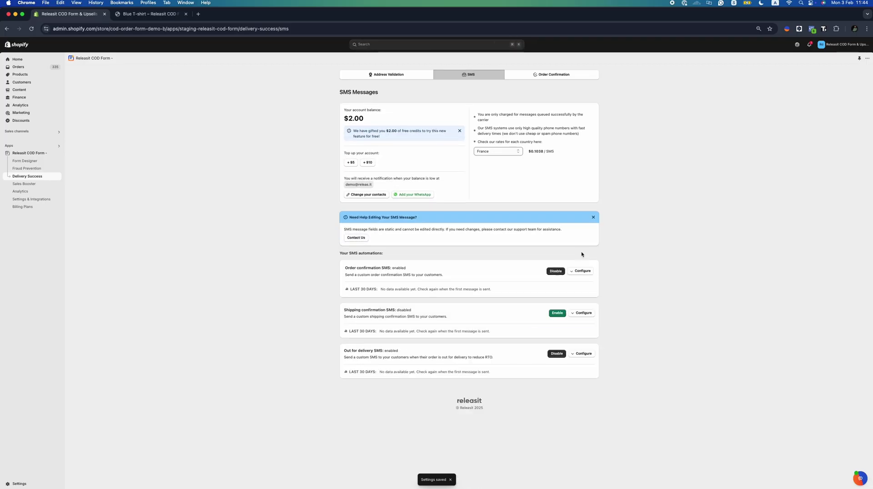
left_click(564, 313)
left_click(586, 315)
left_click(583, 288)
left_click(584, 353)
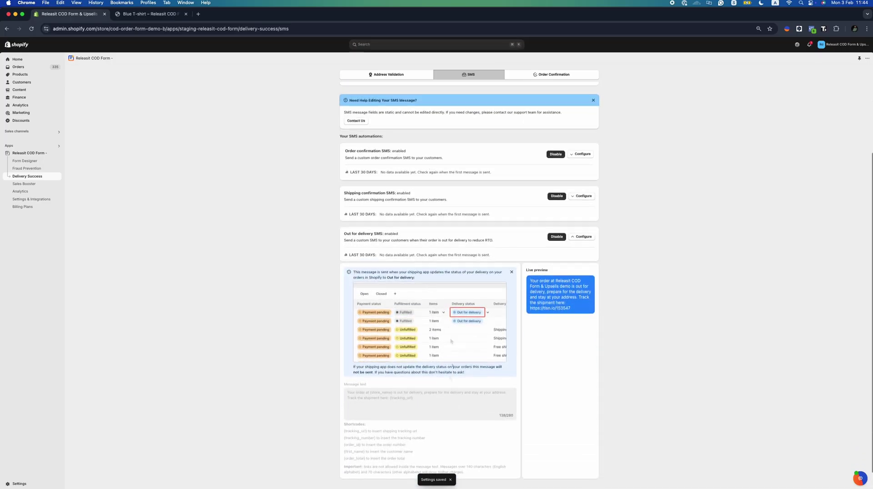
left_click(582, 237)
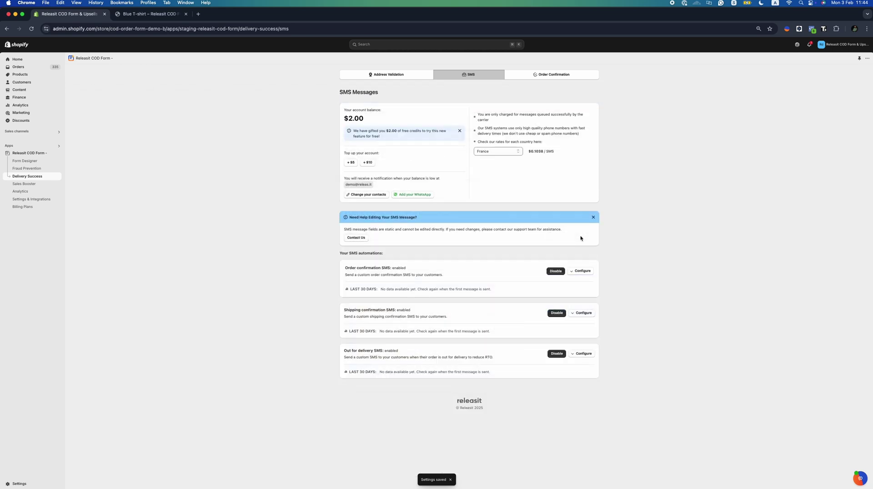
left_click(556, 78)
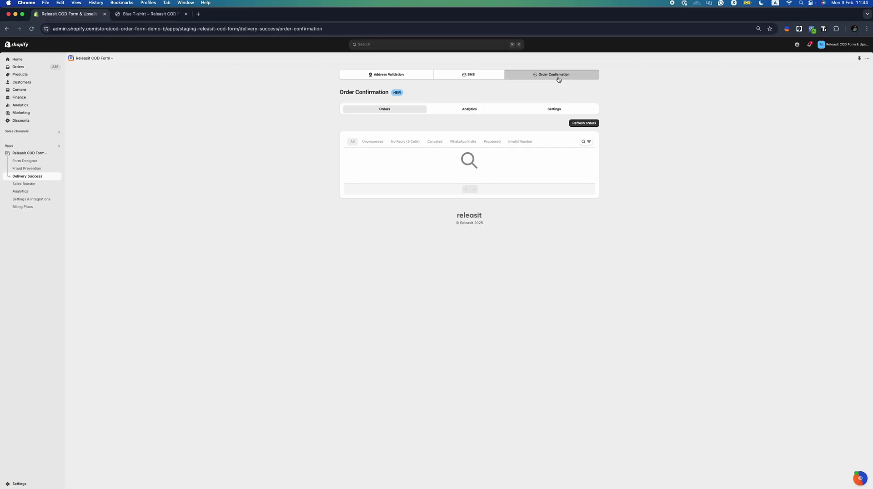
Enable Order Confirmation, auto-cancelling orders customers cancel or never answer after 3 attempts, and save
left_click(469, 112)
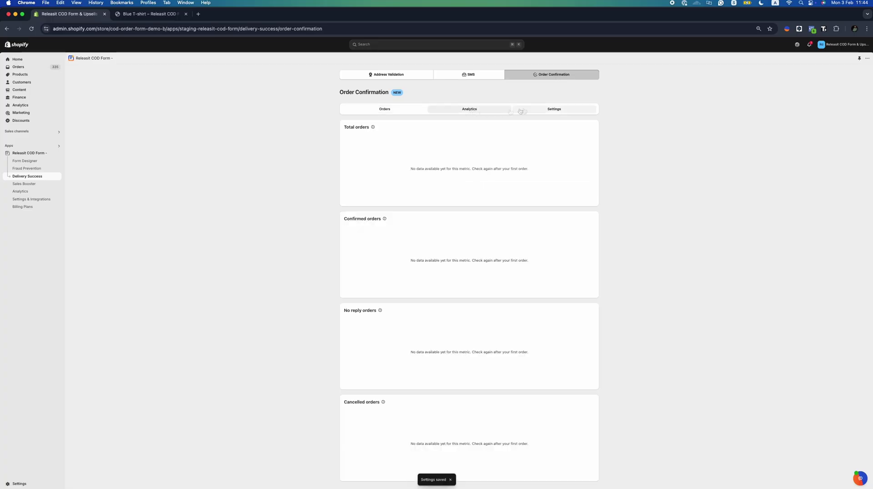
left_click(521, 111)
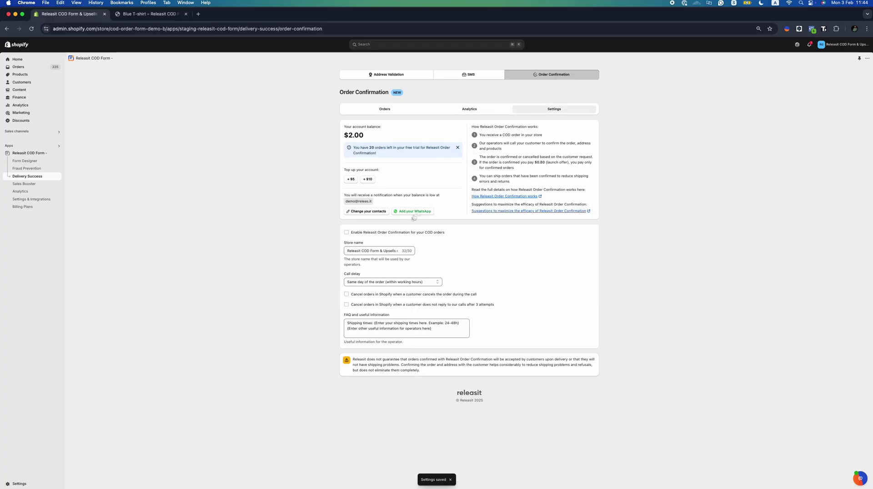
left_click(398, 232)
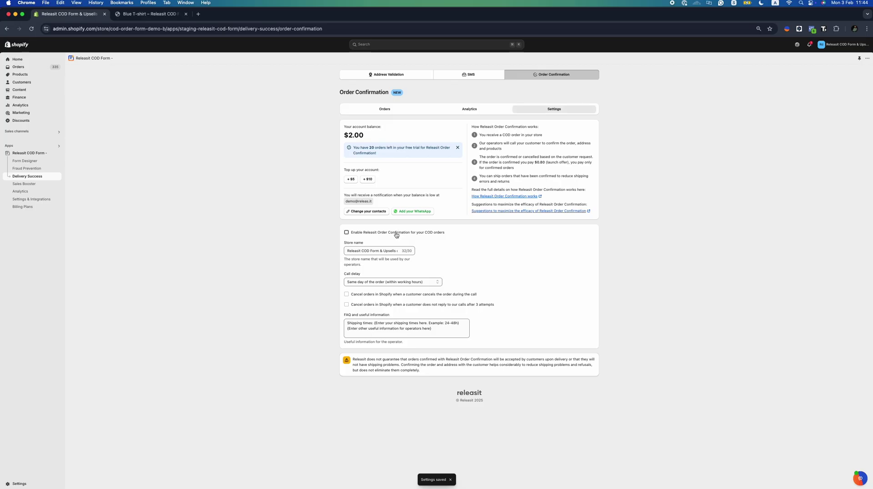
left_click(392, 295)
left_click(395, 305)
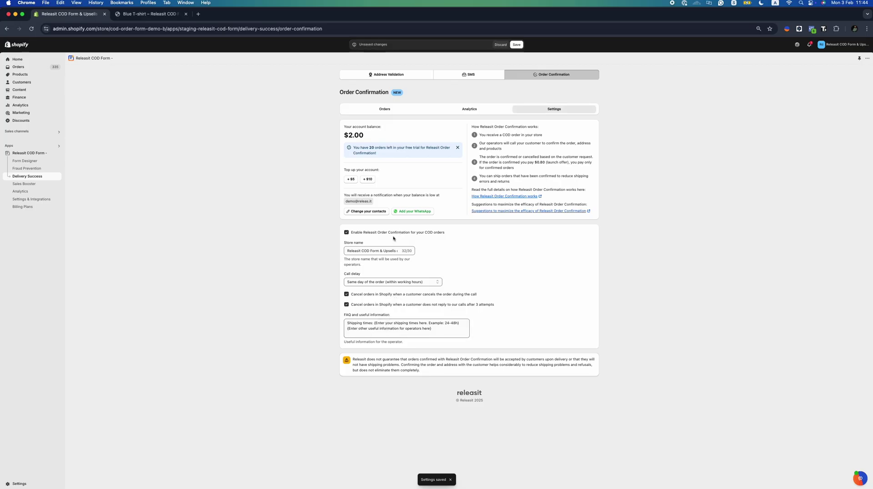
left_click(516, 45)
left_click(41, 189)
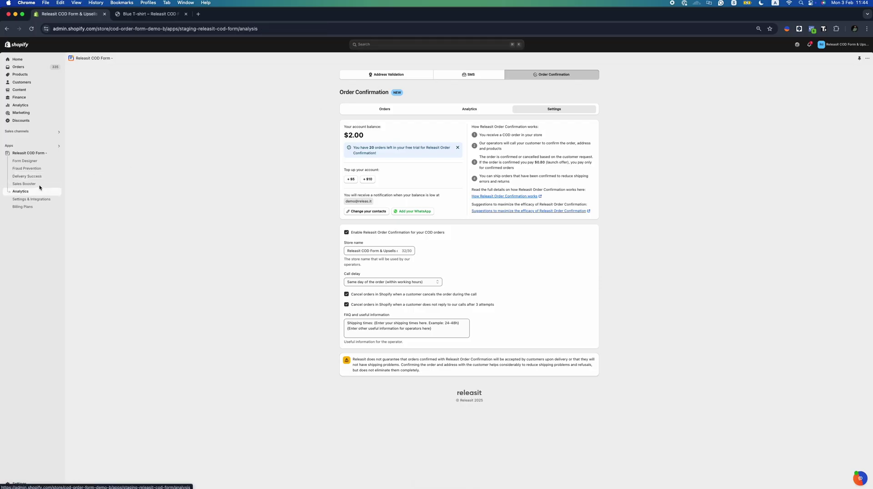
left_click(33, 185)
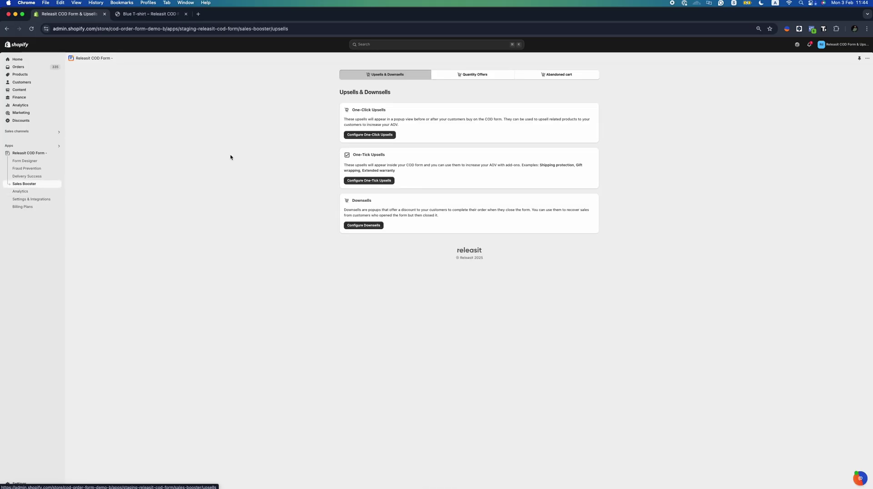
Create a new upsell triggered by Blue T-shirt that offers Orange T-shirt
left_click(369, 135)
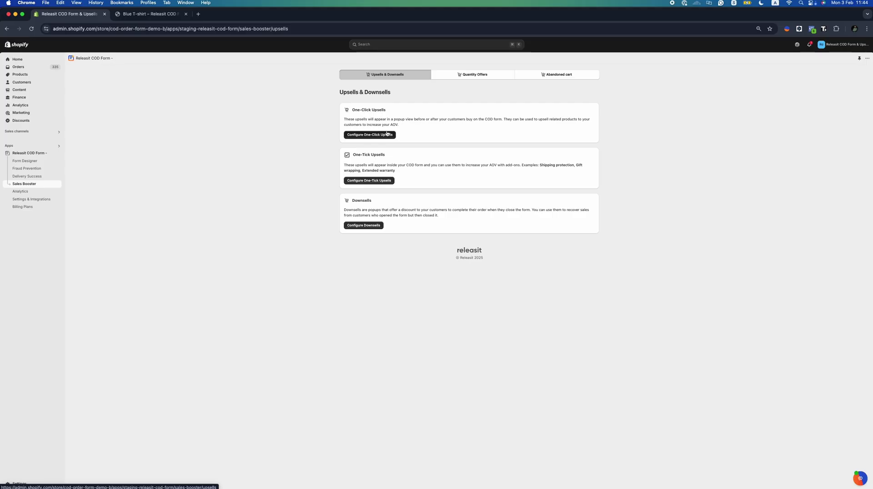
left_click(359, 214)
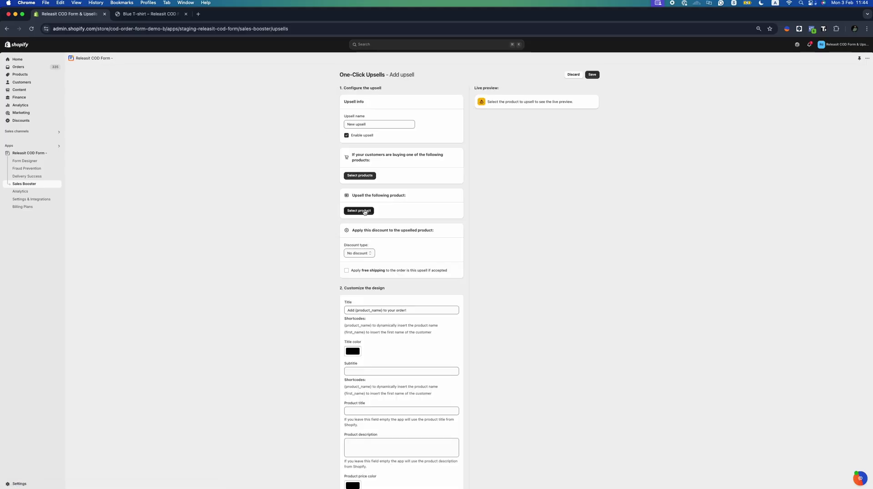
left_click(371, 176)
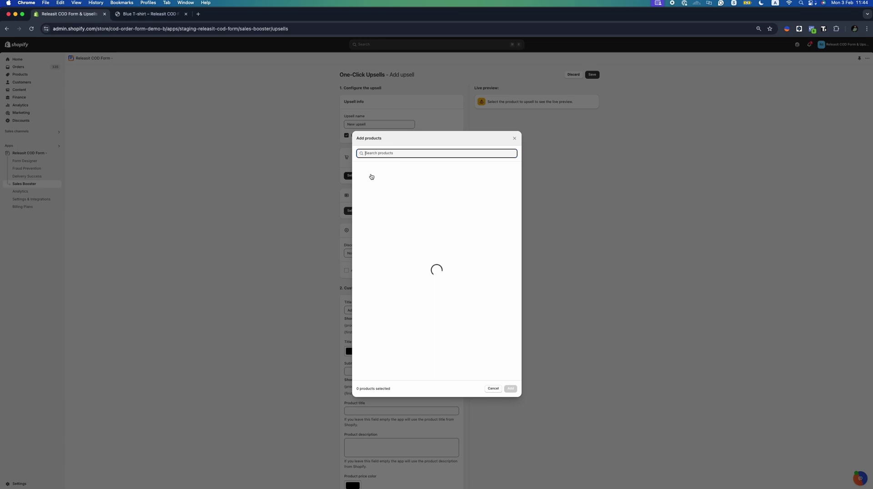
left_click(386, 169)
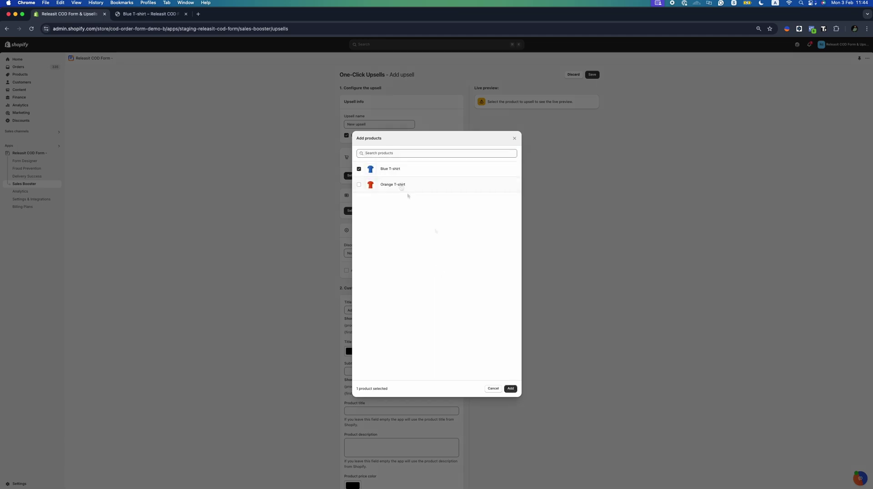
left_click(509, 388)
left_click(370, 234)
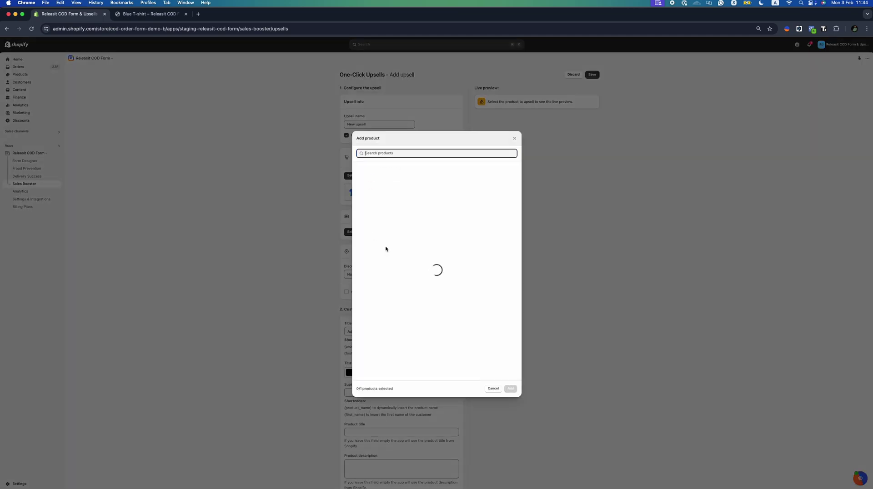
left_click(411, 185)
left_click(510, 389)
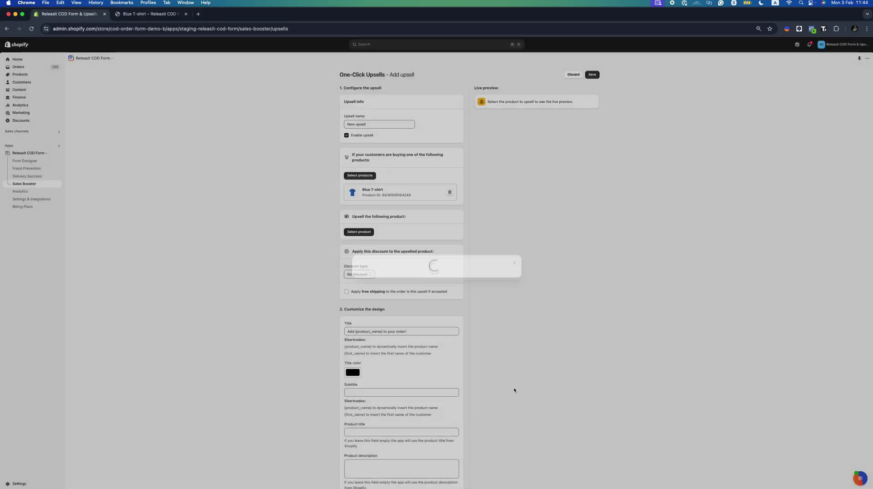
Give the upsell a 25% percentage discount and enable the quantity selector
left_click(368, 296)
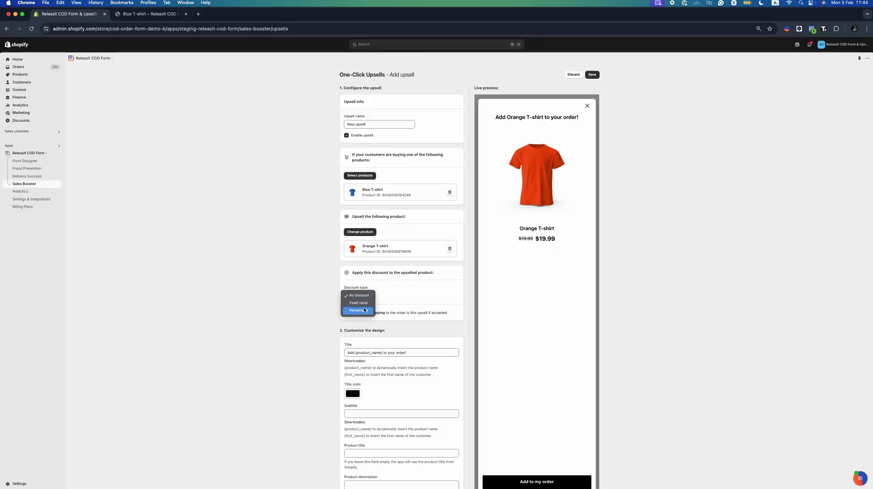
left_click(358, 310)
double_click(382, 296)
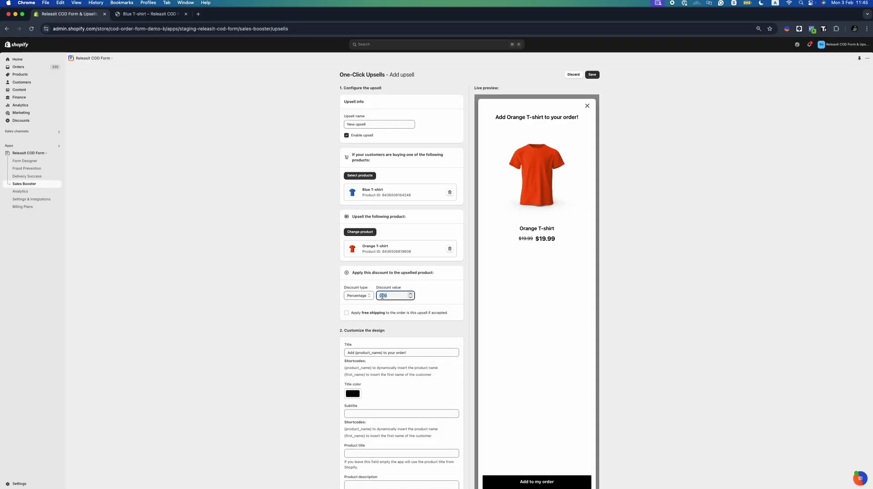
type("25")
scroll(432, 298, "down", 5)
scroll(431, 298, "down", 5)
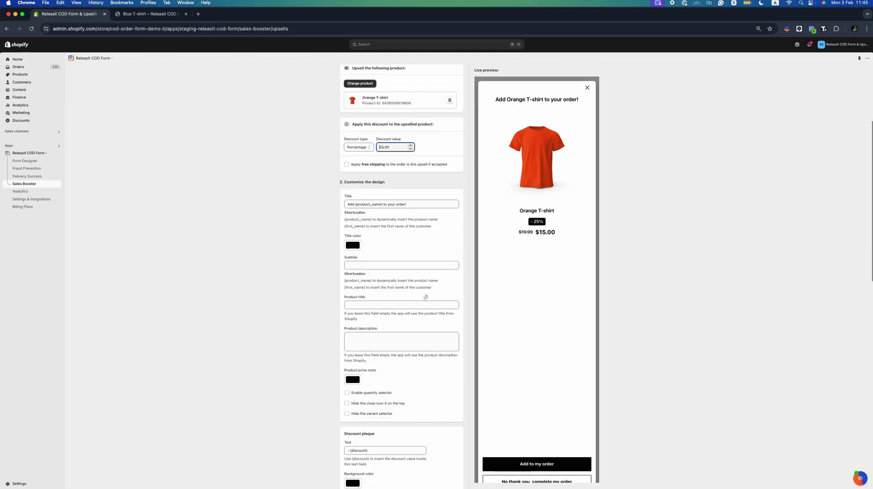
left_click(381, 334)
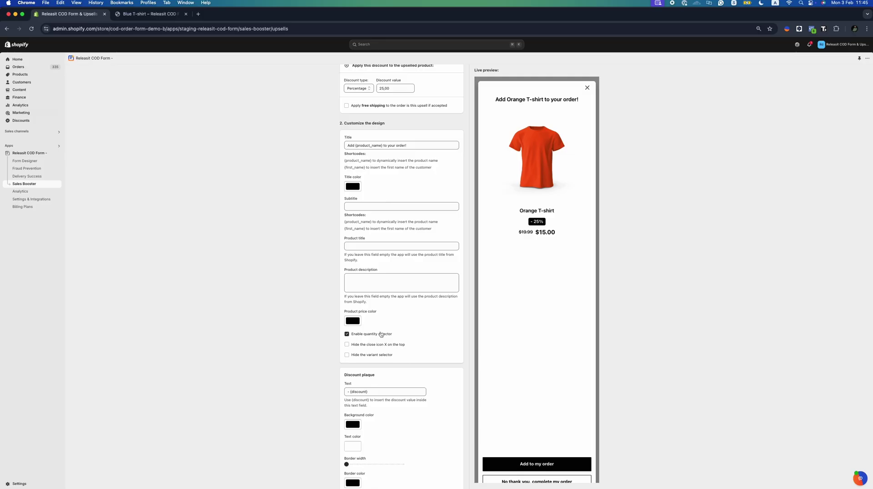
left_click(380, 357)
Give the discount badge a red background
scroll(350, 335, "down", 3)
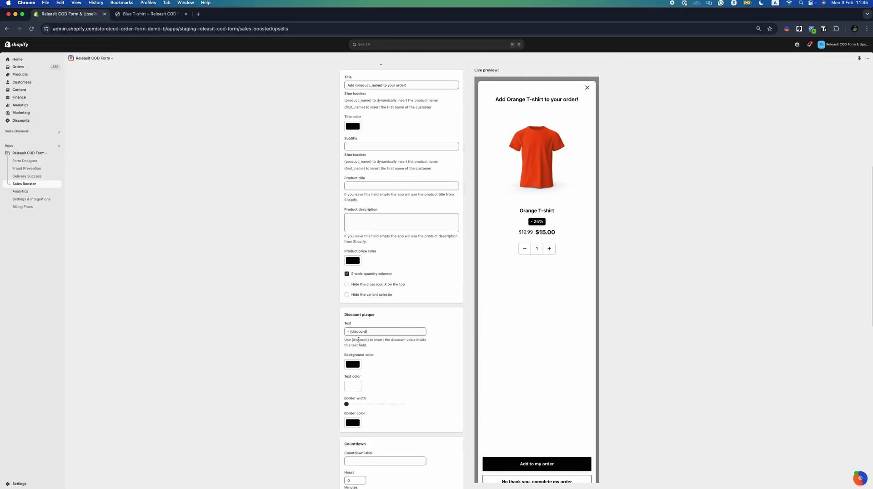
scroll(392, 325, "down", 2)
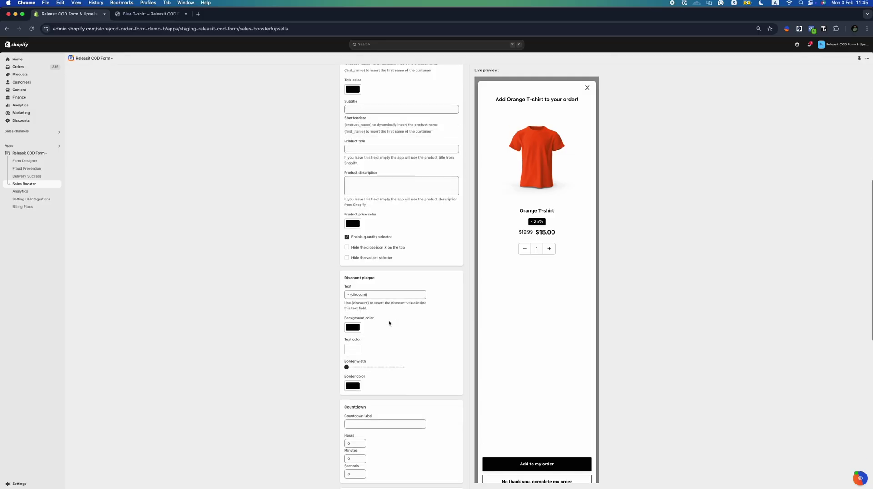
scroll(368, 307, "down", 2)
left_click(352, 291)
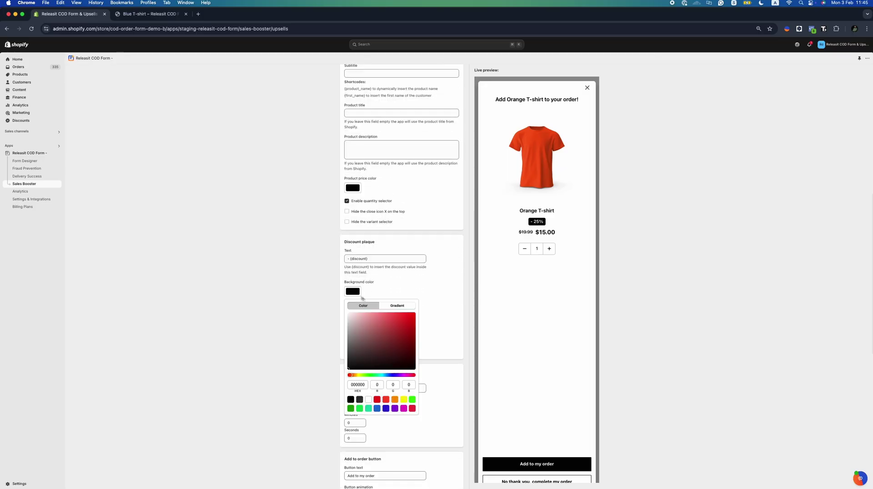
left_click(386, 323)
left_click(421, 293)
scroll(419, 294, "down", 3)
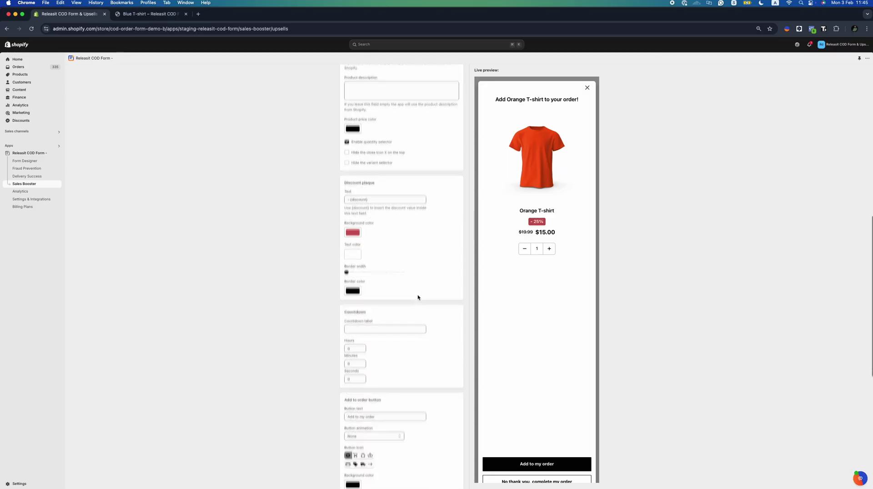
left_click(417, 297)
Enter the countdown label starting 'This of' and set the countdown to 5 minutes
left_click(361, 298)
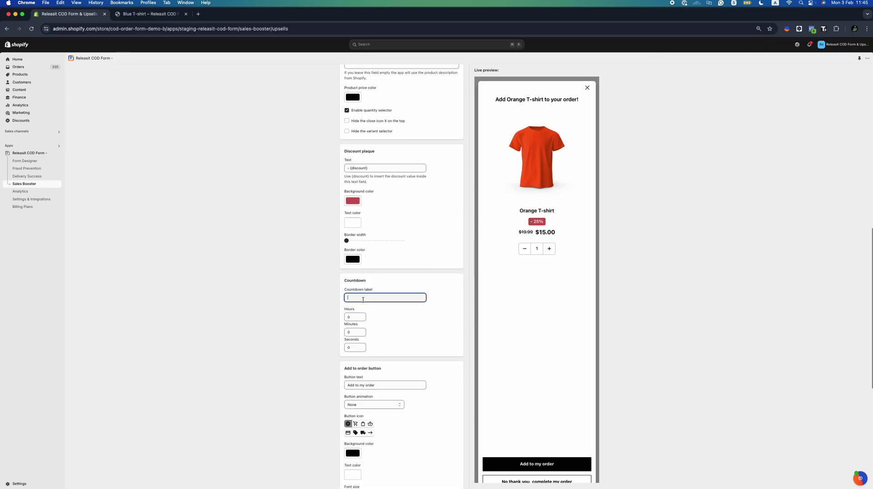
type("This offer is available only for 5 minutes")
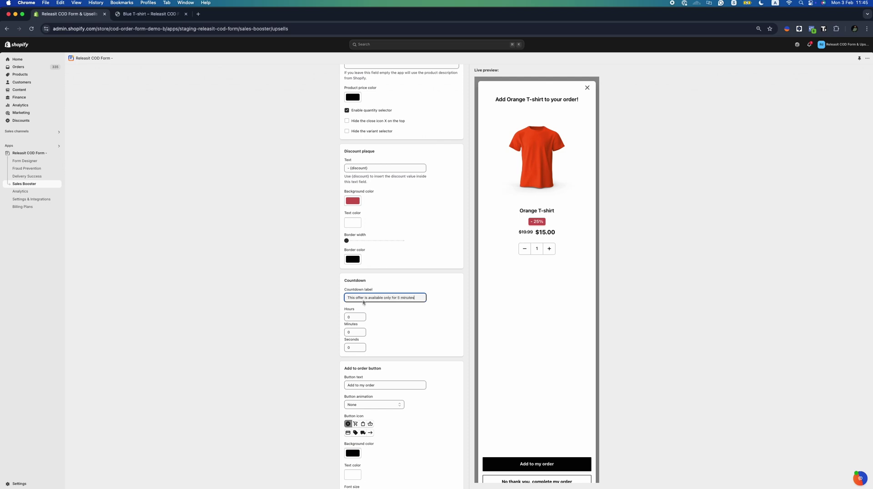
left_click(353, 332)
type("5")
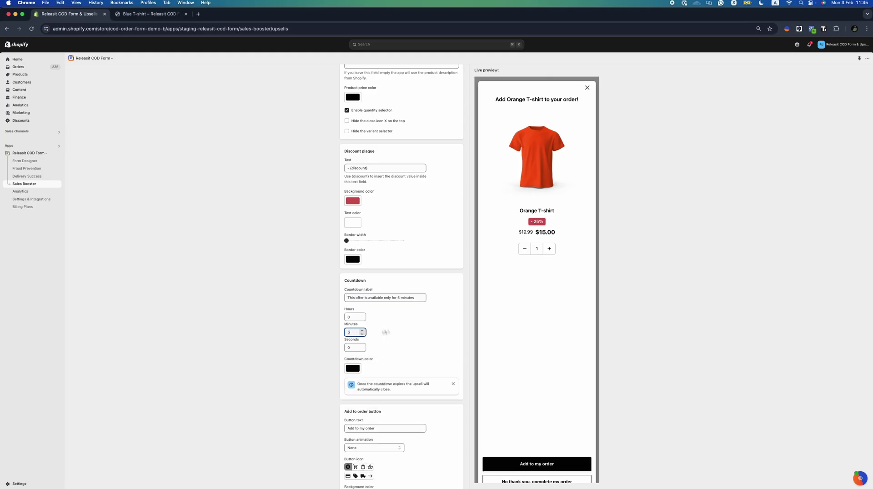
scroll(395, 330, "down", 2)
scroll(395, 330, "down", 3)
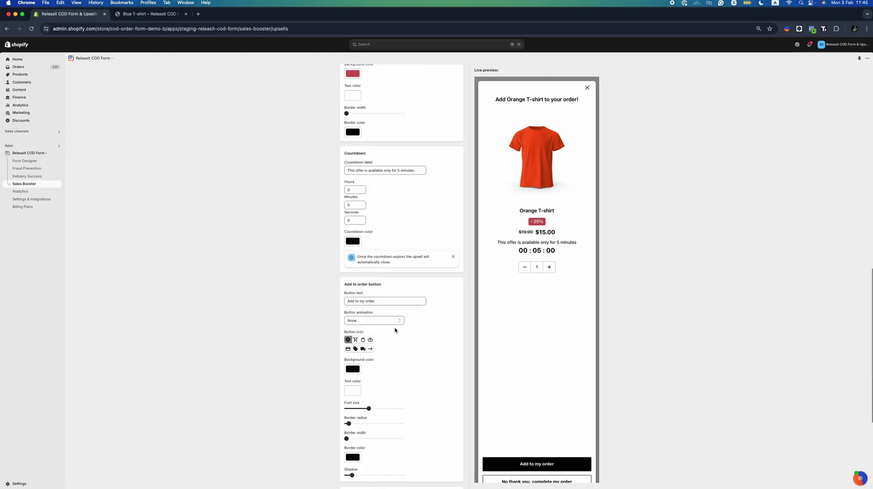
Make the add-to-order button dark brown with a cart icon
left_click(352, 351)
left_click(368, 409)
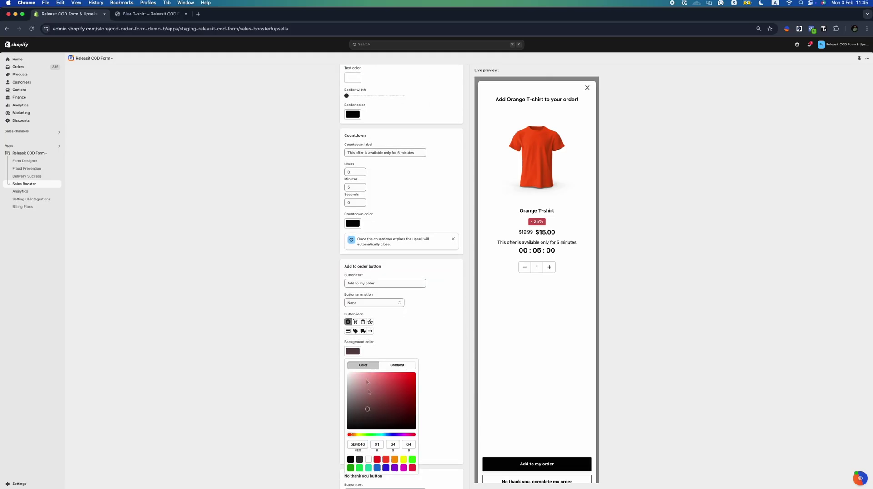
left_click(357, 324)
left_click(356, 322)
scroll(388, 328, "down", 6)
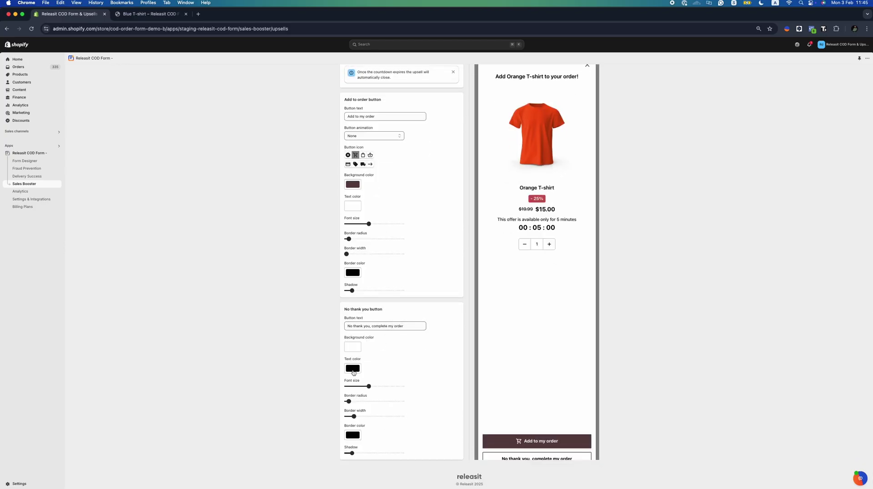
Give the no-thanks button a gold-brown background and save the upsell
left_click(356, 368)
left_click(358, 369)
left_click(352, 346)
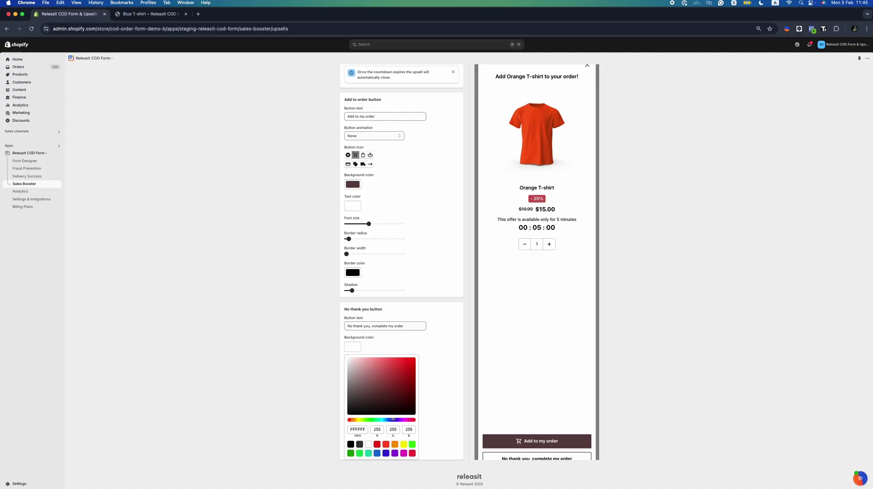
left_click(395, 444)
left_click(395, 382)
left_click(425, 347)
scroll(395, 364, "up", 1)
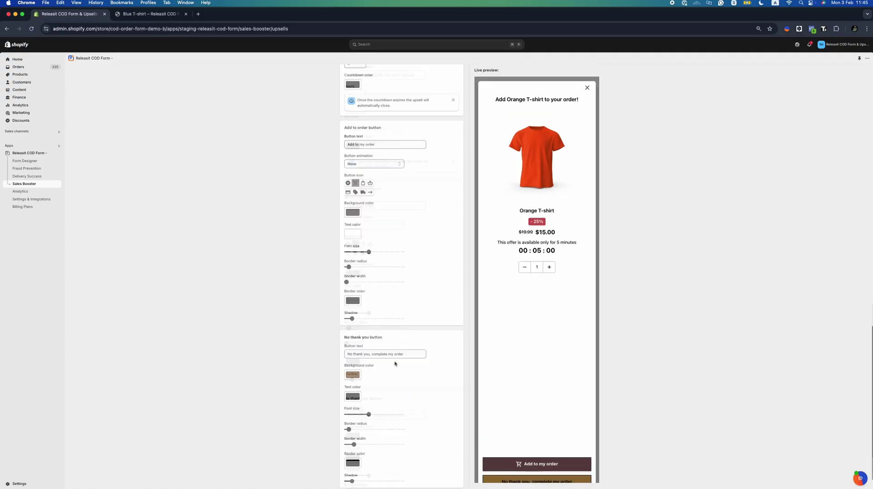
scroll(395, 364, "up", 10)
left_click(590, 77)
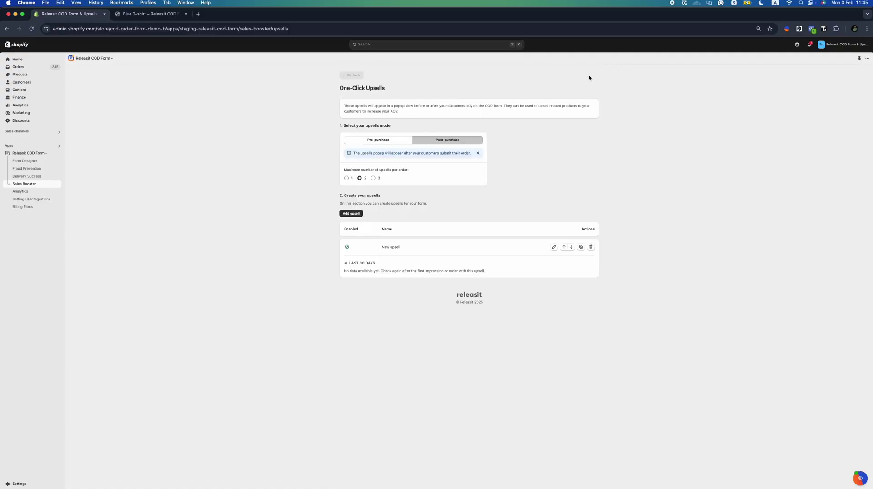
Keep upsells showing after purchase and go to One-Tick Upsells
left_click(378, 141)
left_click(446, 140)
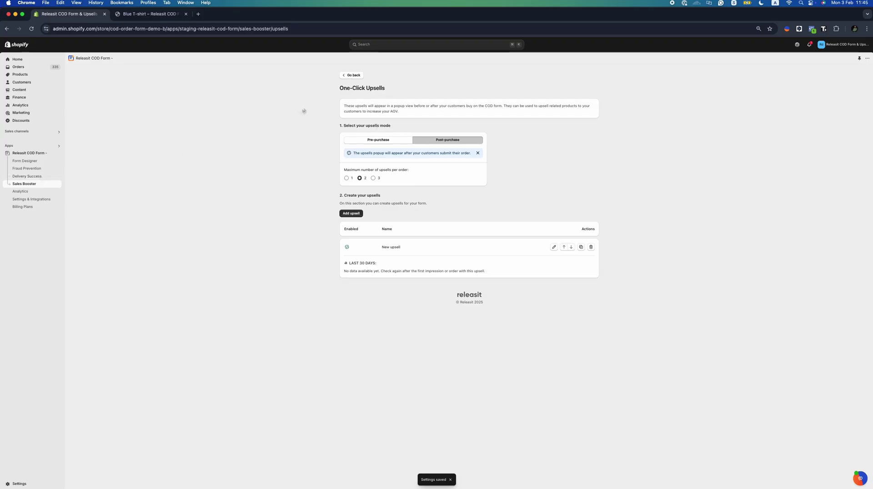
left_click(341, 78)
left_click(362, 179)
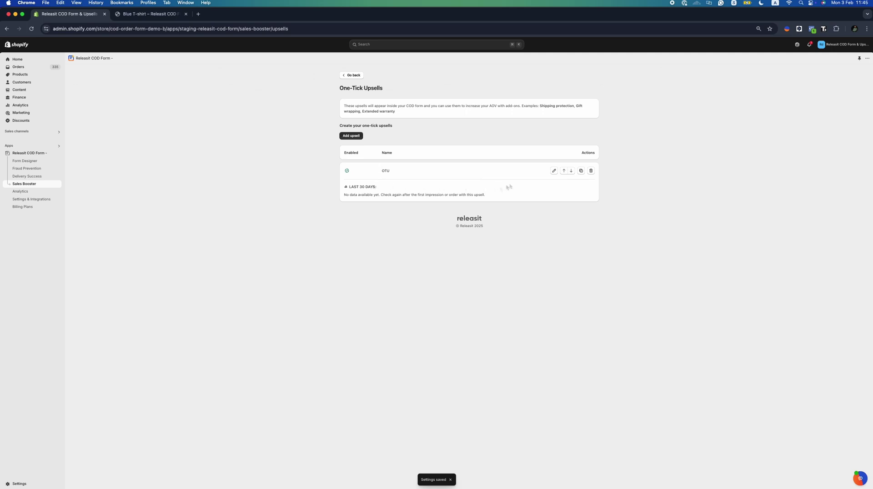
Retitle the OTU one-tick upsell from 'Two for' to 'Gift Wrap'
left_click(554, 172)
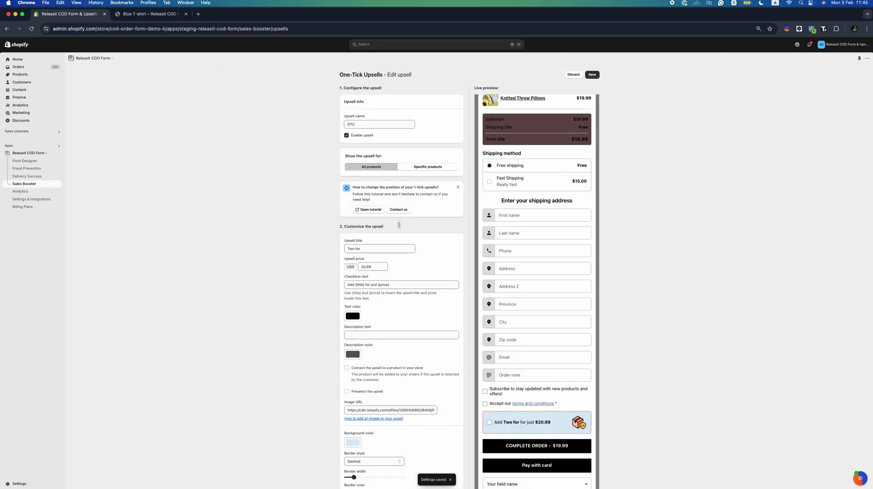
triple_click(375, 249)
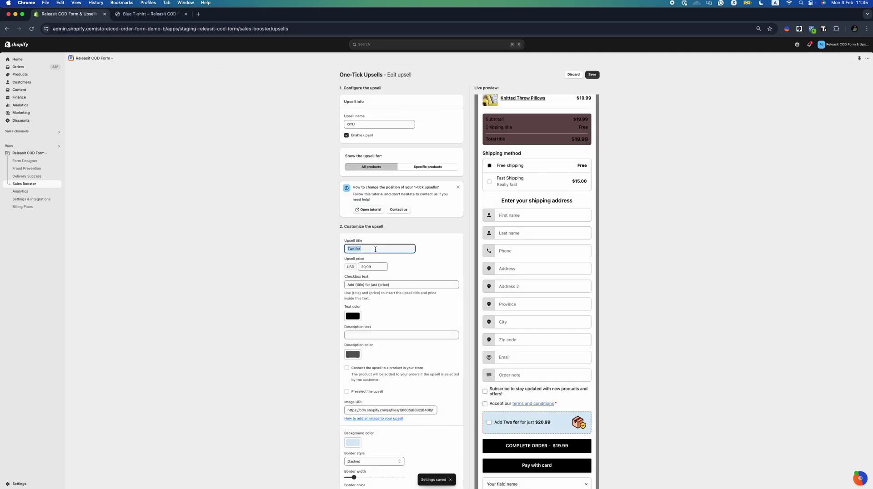
type("G")
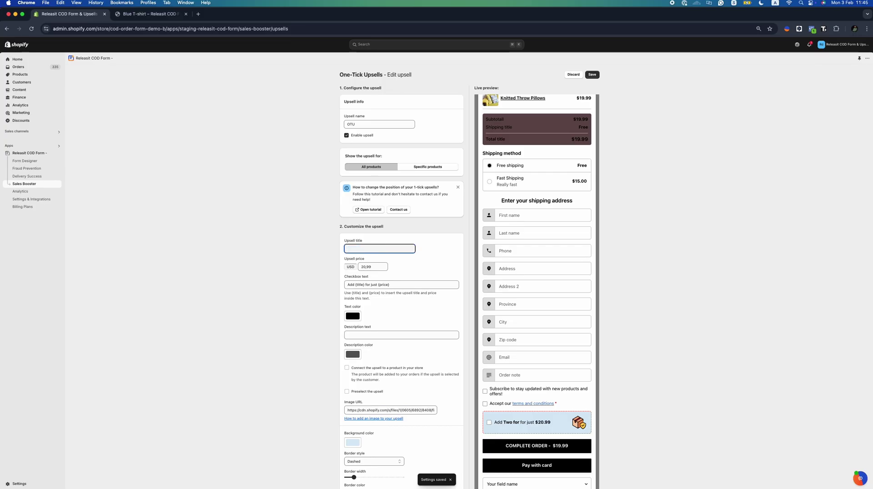
type("Shipping")
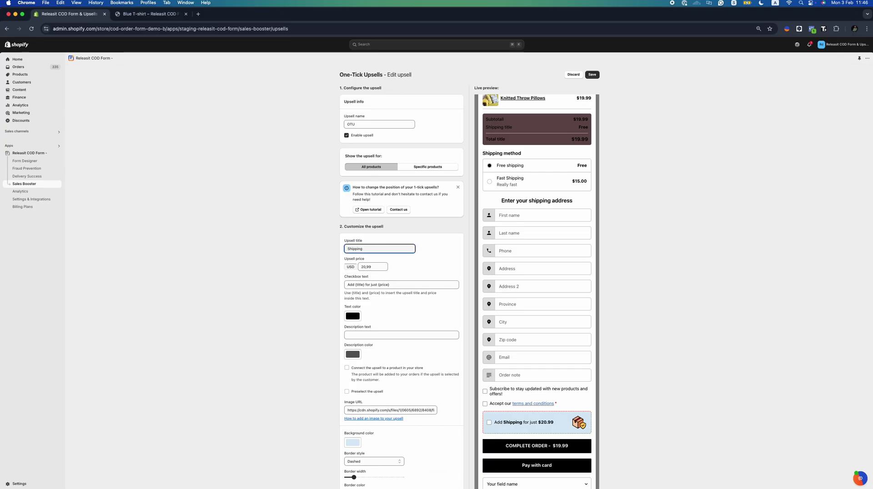
key("BackSpace")
key("BackSpace")
key("BackSpace")
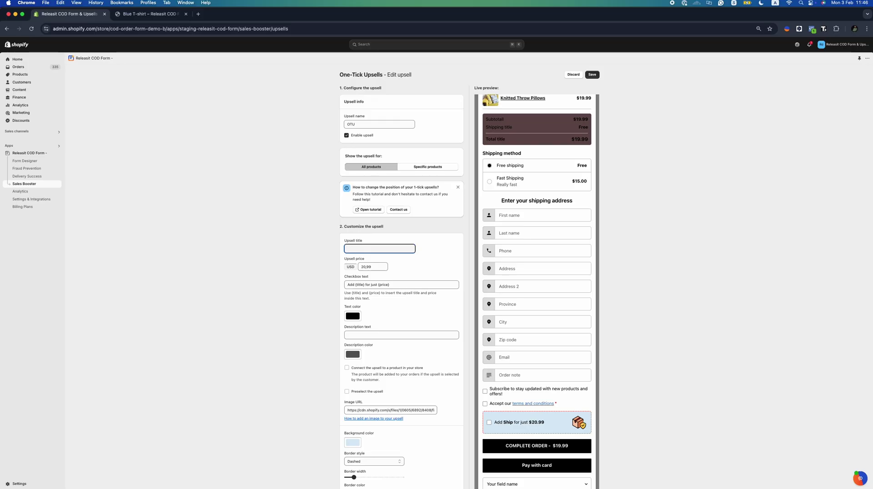
type("Gift Wrap")
left_click(373, 266)
key("super+a")
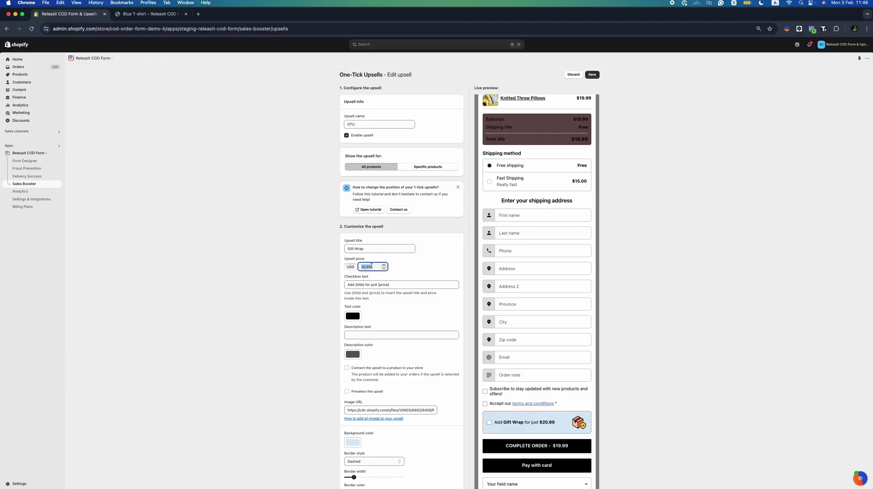
Set the upsell price to 10,00, preselect it, and give it a medium blue background
type("10")
left_click(410, 269)
scroll(358, 361, "down", 2)
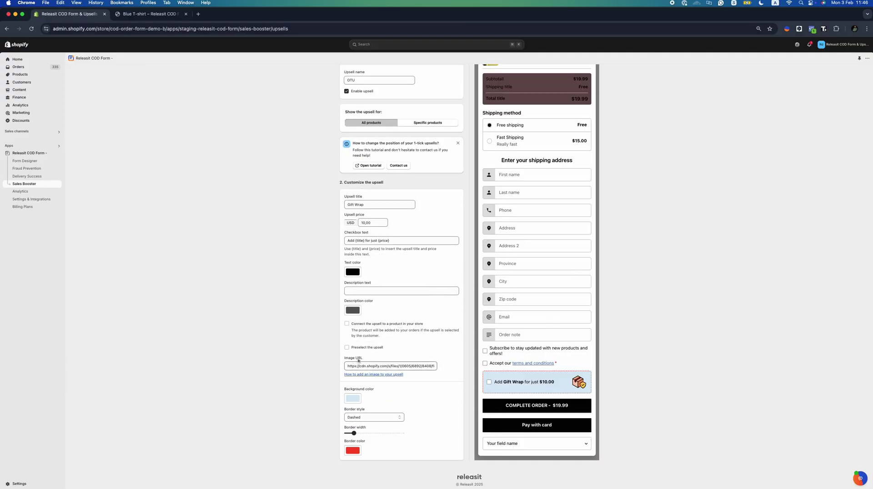
left_click(369, 348)
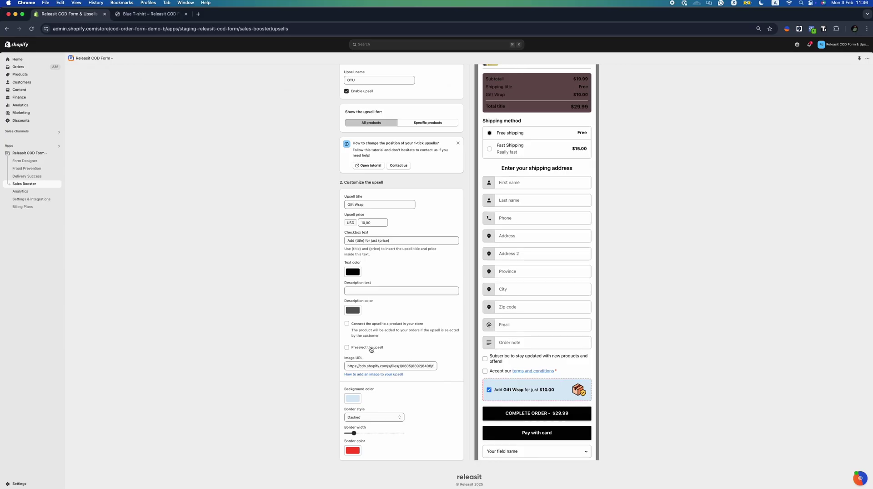
left_click(371, 348)
left_click(352, 398)
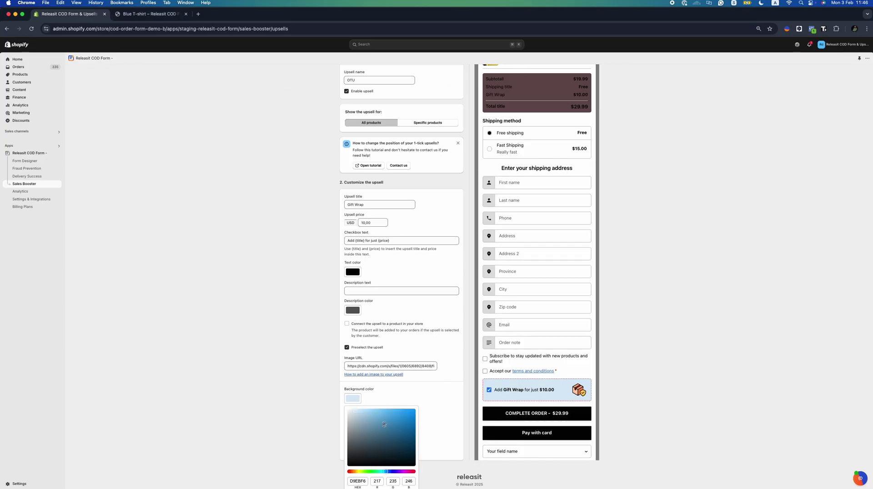
left_click(383, 421)
left_click(415, 353)
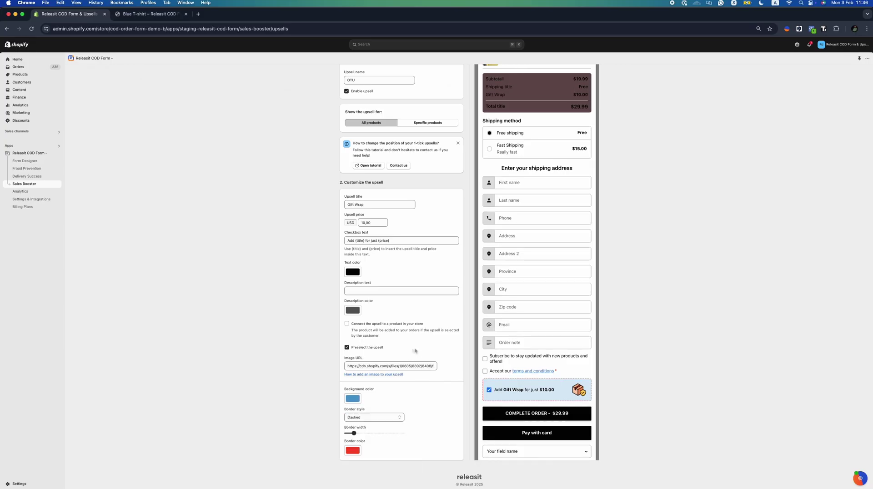
Use a thicker animated dashed border and connect the upsell to a store product
left_click(379, 415)
left_click(374, 424)
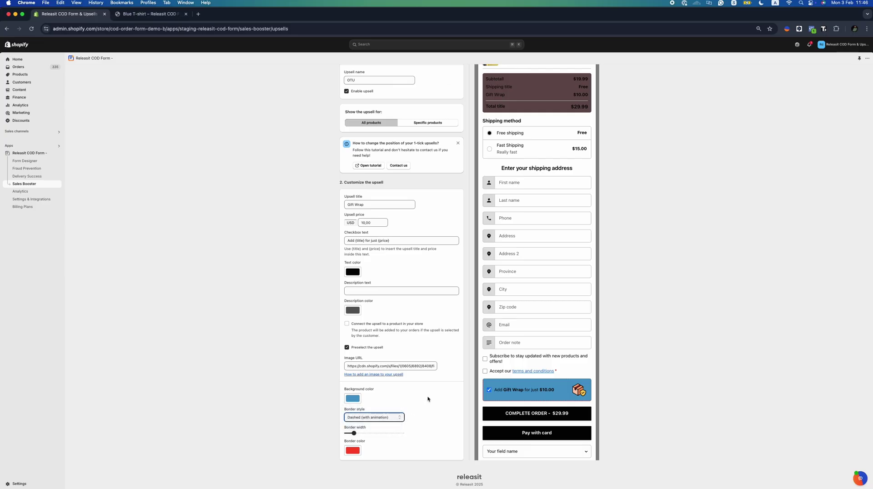
left_click(411, 399)
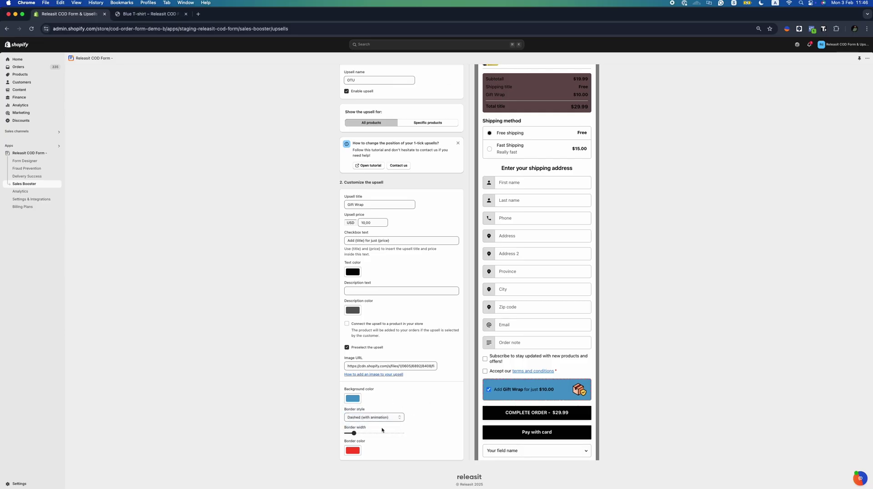
left_click_drag(372, 433, 387, 433)
scroll(402, 361, "up", 3)
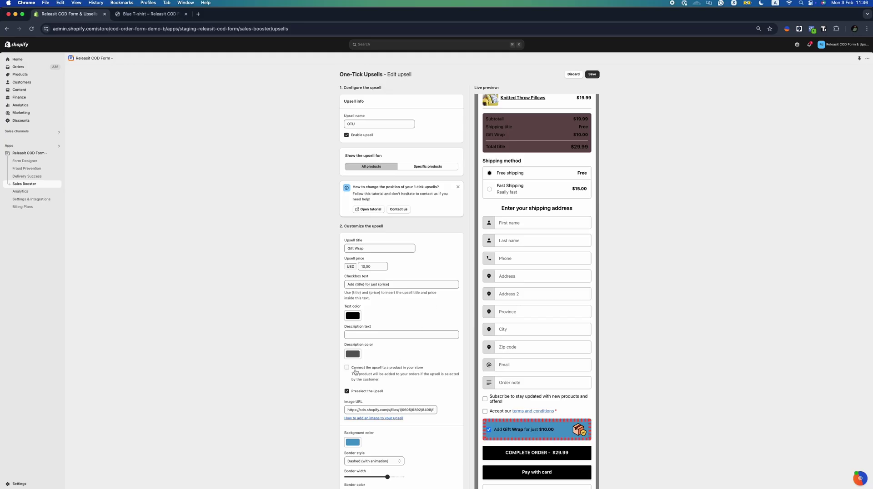
left_click(371, 368)
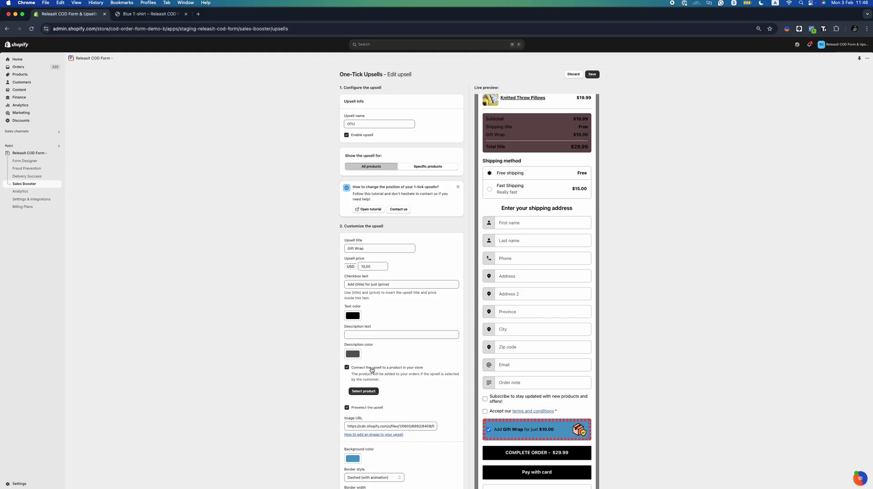
Save the upsell changes and start adding a new downsell from the Downsells settings
left_click(592, 74)
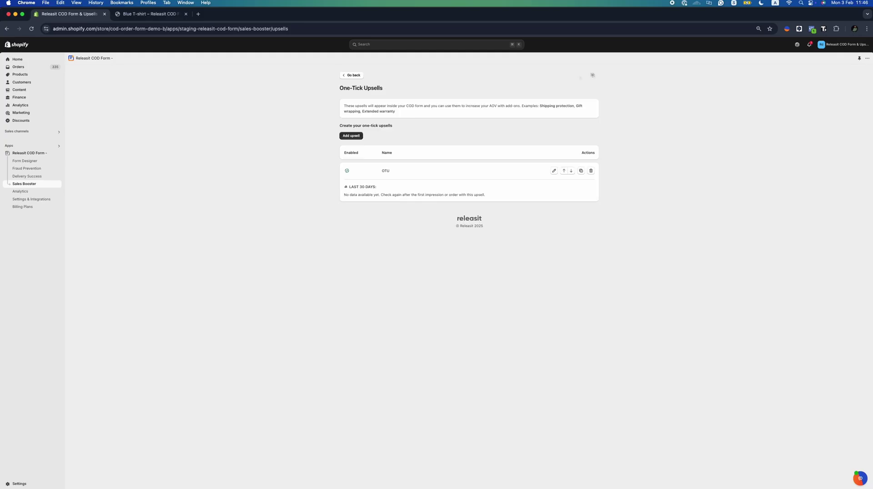
left_click(344, 78)
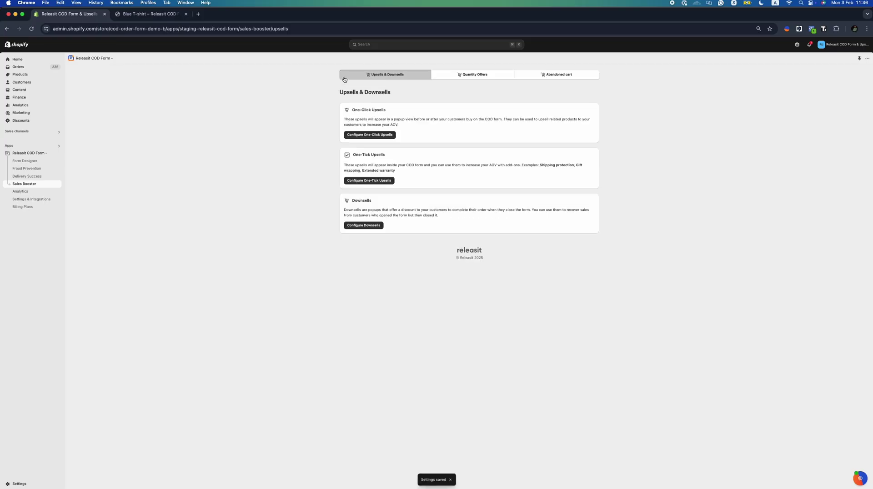
left_click(375, 224)
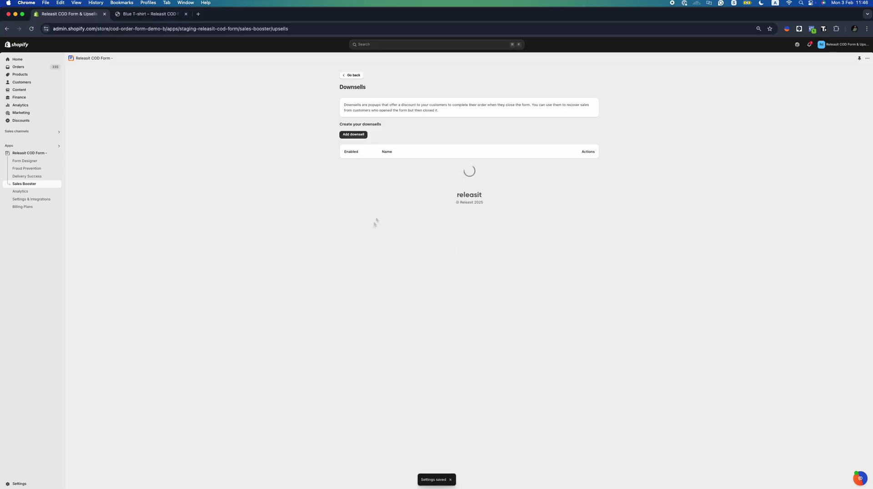
left_click(353, 135)
Keep the downsell shown 1 time and give it a fixed-value discount of 15,00
left_click(450, 189)
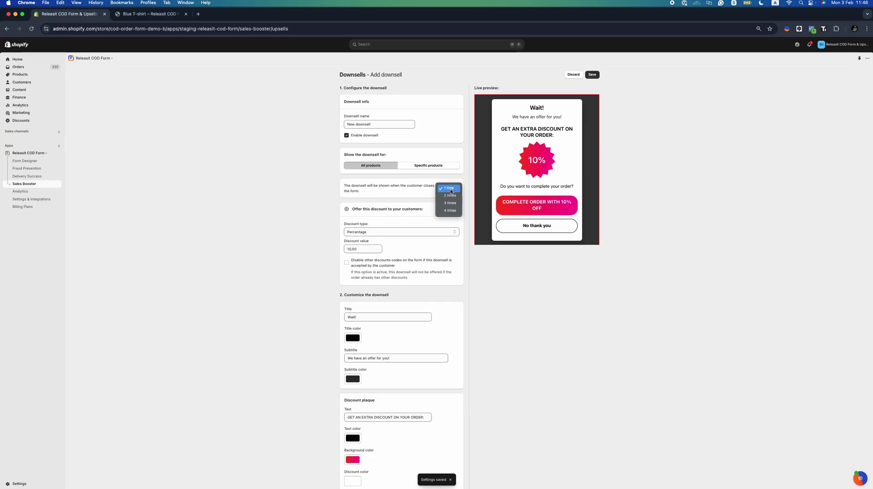
left_click(449, 189)
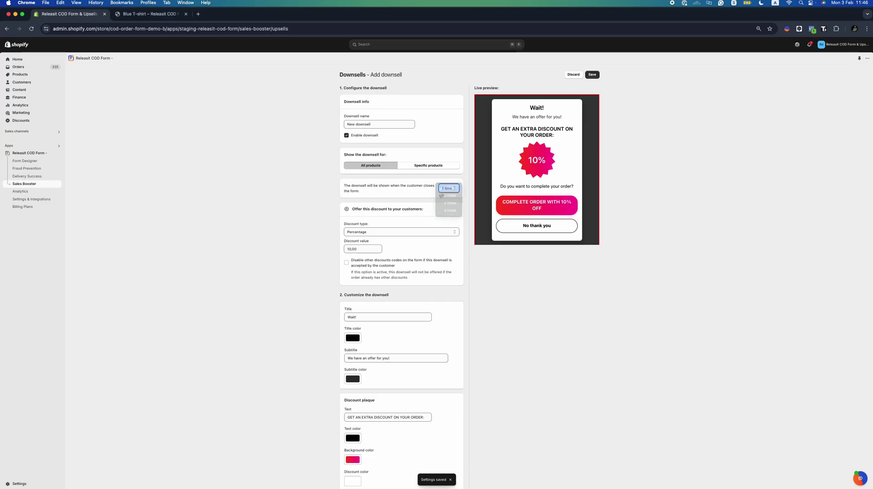
left_click(363, 232)
left_click(363, 225)
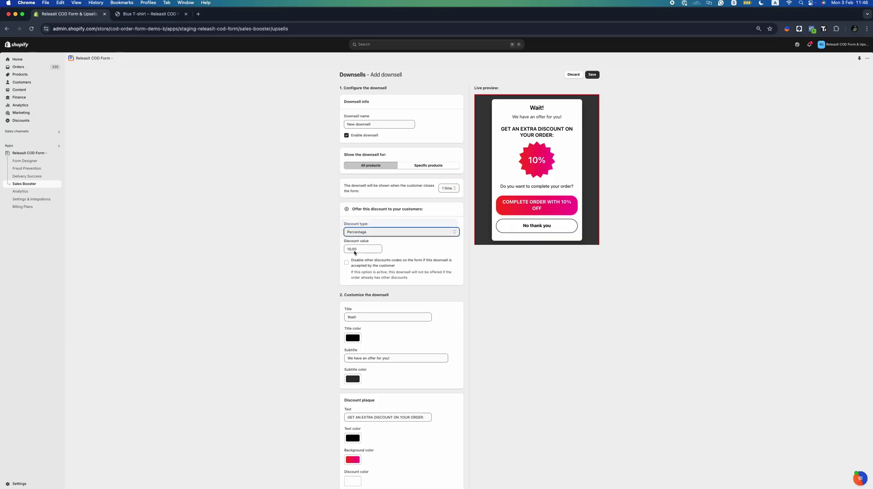
left_click(357, 250)
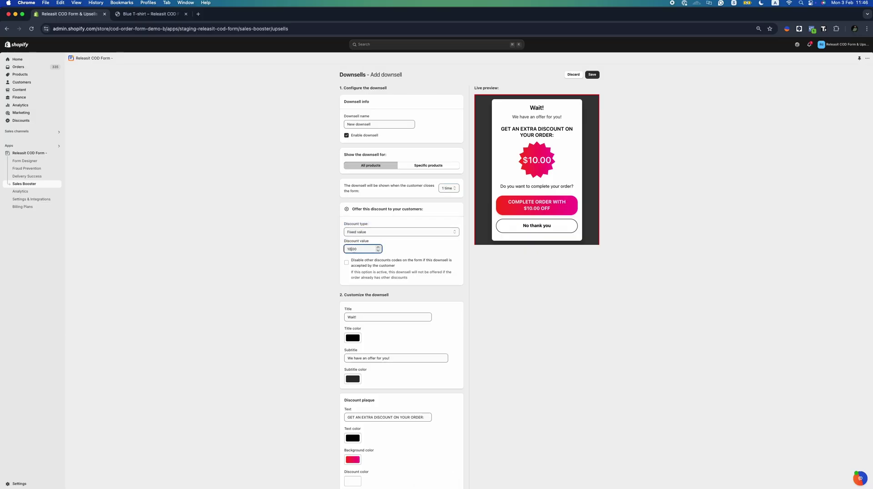
left_click(421, 259)
Make the downsell title olive and the subtitle green
scroll(401, 259, "down", 2)
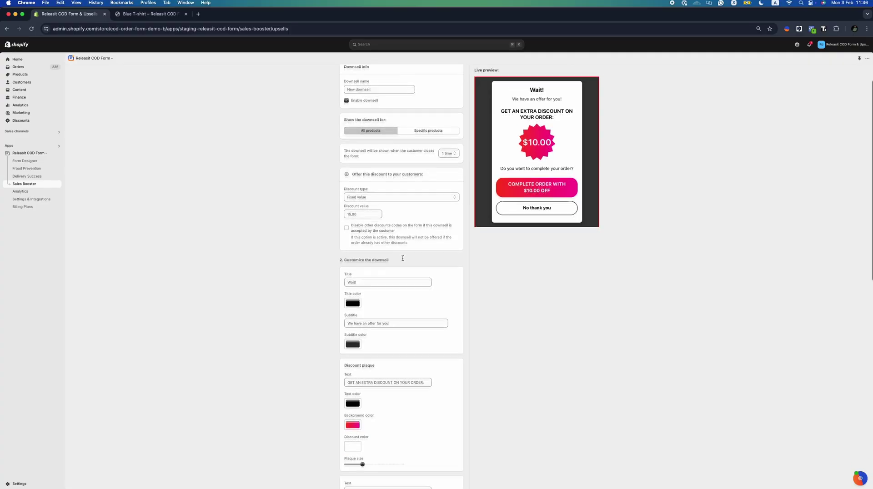
left_click(354, 297)
left_click(404, 396)
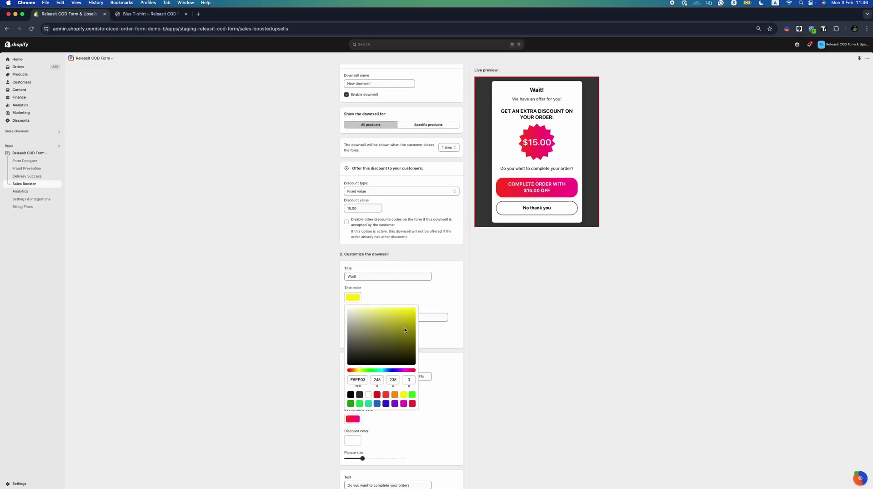
left_click(405, 330)
scroll(401, 273, "down", 2)
left_click(357, 284)
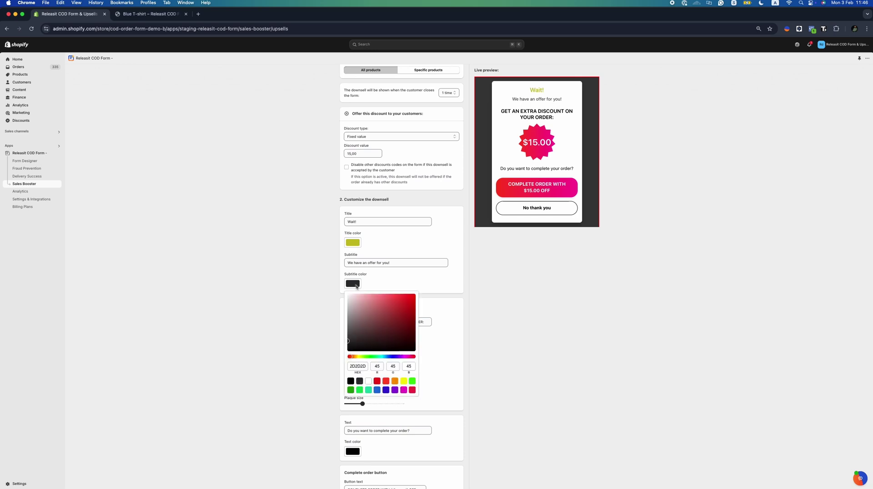
left_click(361, 391)
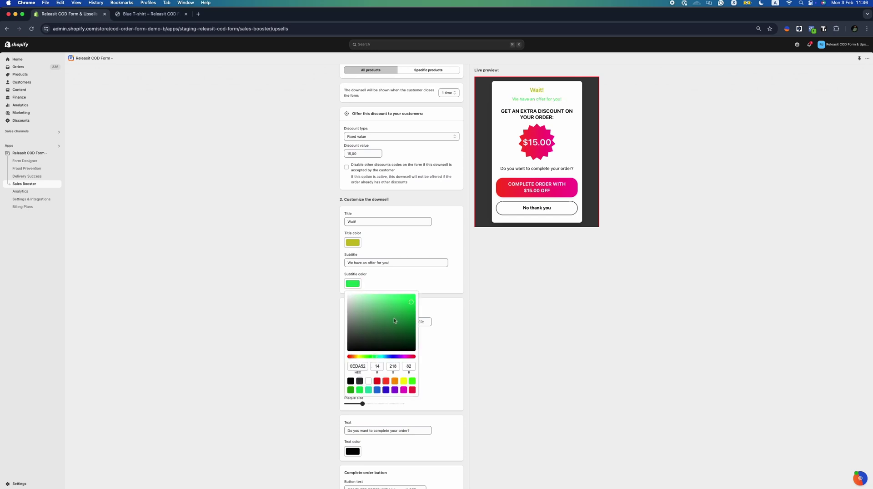
left_click(403, 283)
Turn the discount plaque blue and give the order button a purple-pink gradient
scroll(402, 281, "down", 2)
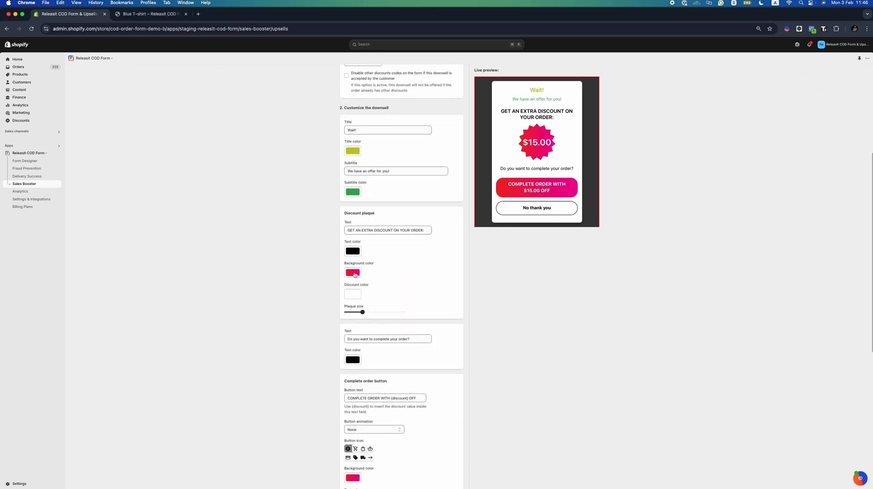
left_click(353, 273)
left_click(372, 390)
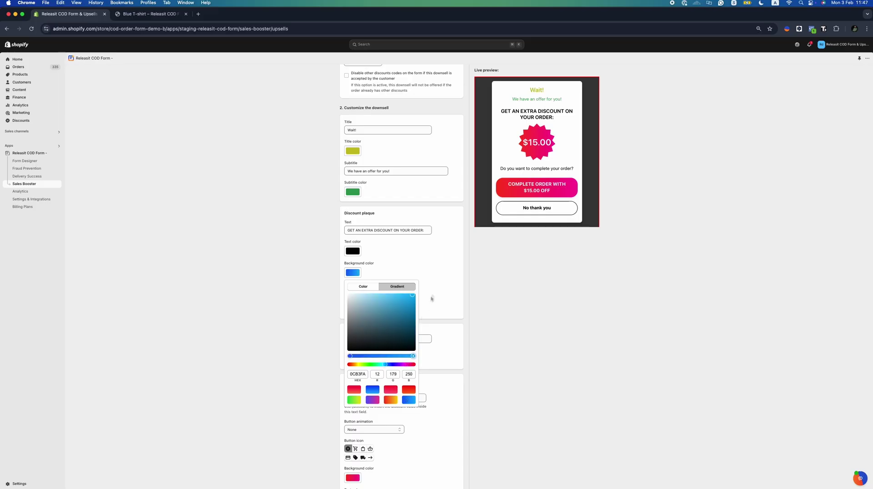
left_click(432, 293)
scroll(426, 285, "down", 1)
scroll(426, 285, "down", 4)
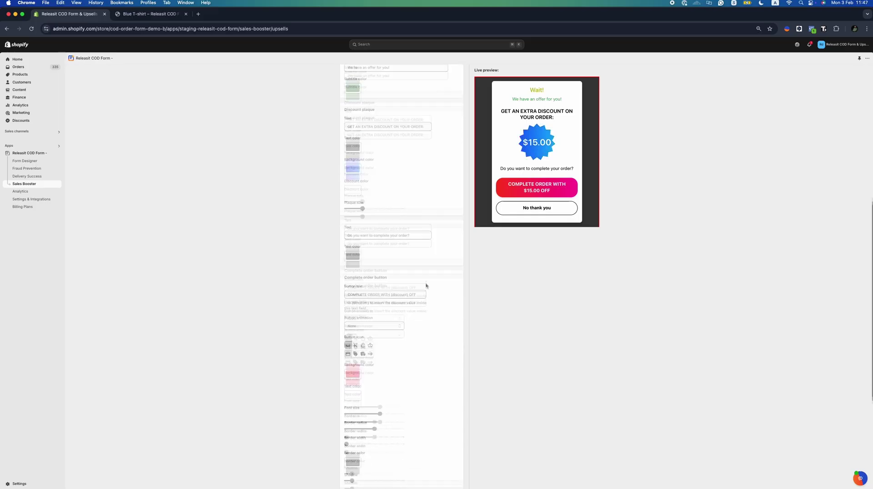
left_click(353, 302)
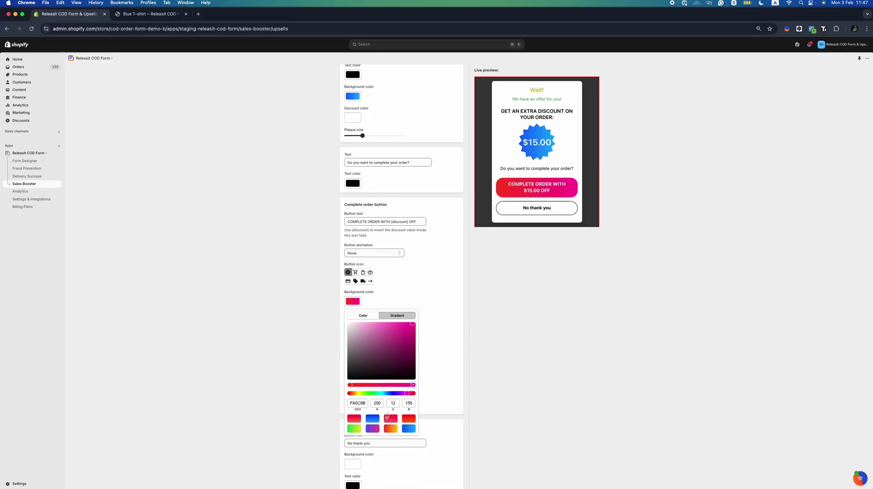
left_click(373, 428)
left_click(426, 293)
Save the $15.00-off downsell and return to the overview
scroll(434, 285, "down", 2)
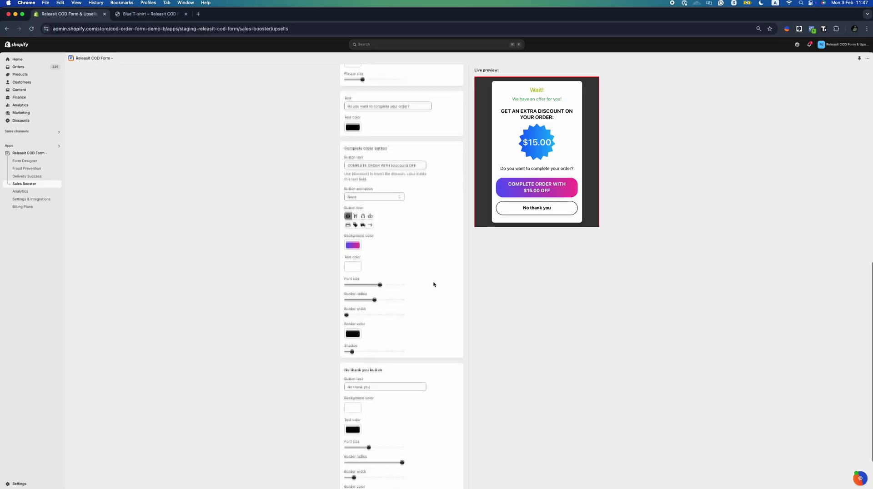
scroll(433, 286, "up", 15)
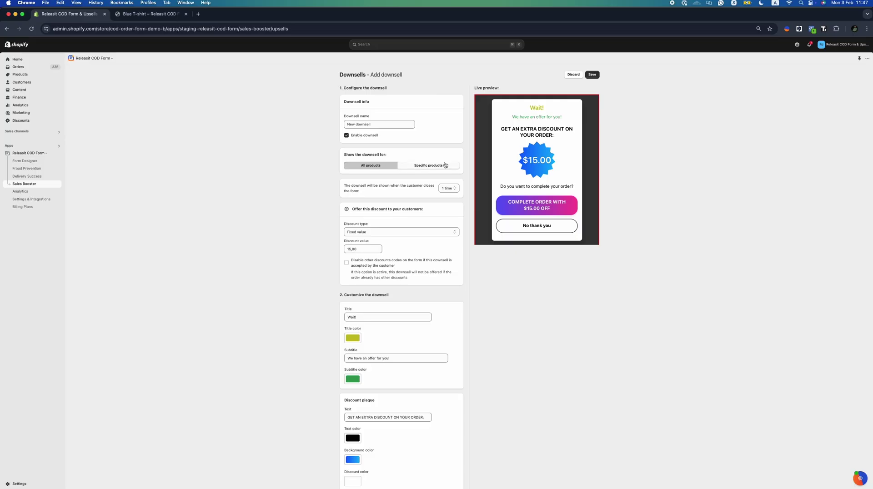
left_click(592, 75)
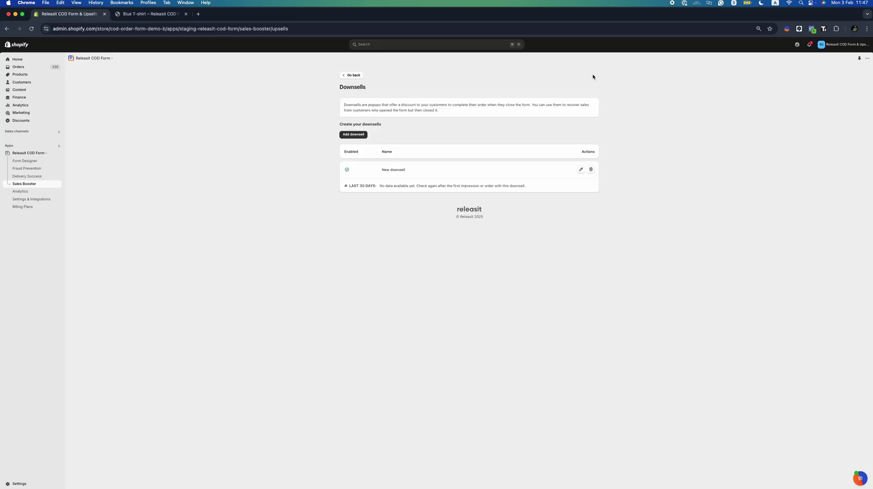
left_click(348, 77)
Add a third tier to quantity offer QO and change its title from 25 to 50
left_click(457, 76)
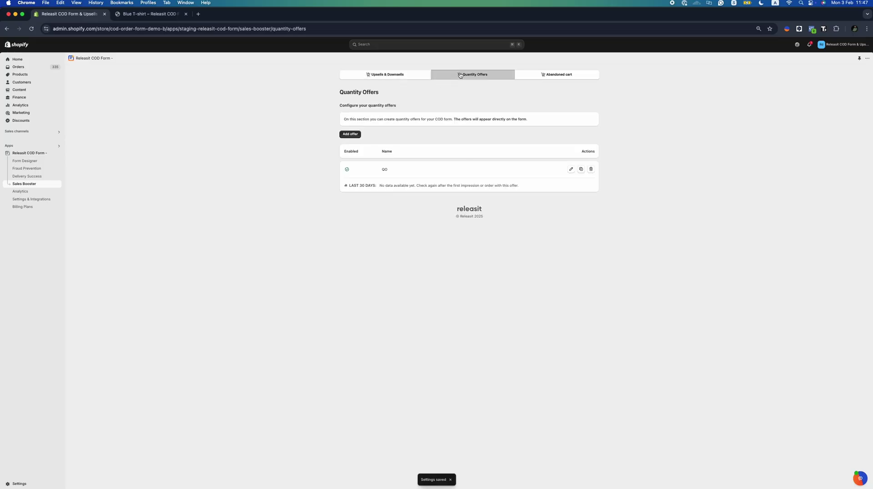
left_click(571, 169)
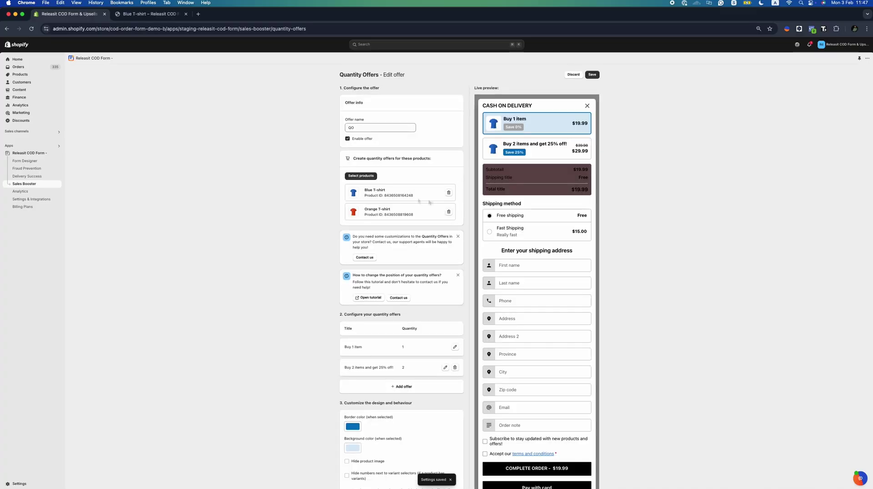
scroll(415, 211, "down", 2)
left_click(404, 318)
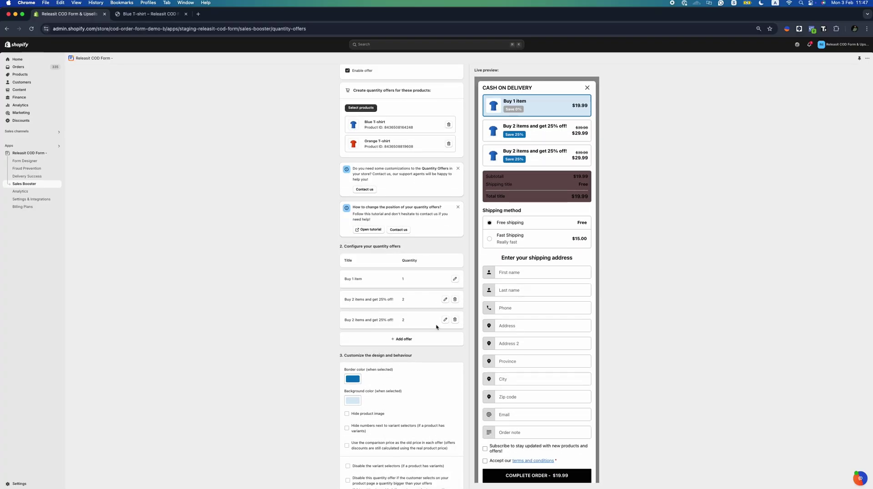
left_click(358, 346)
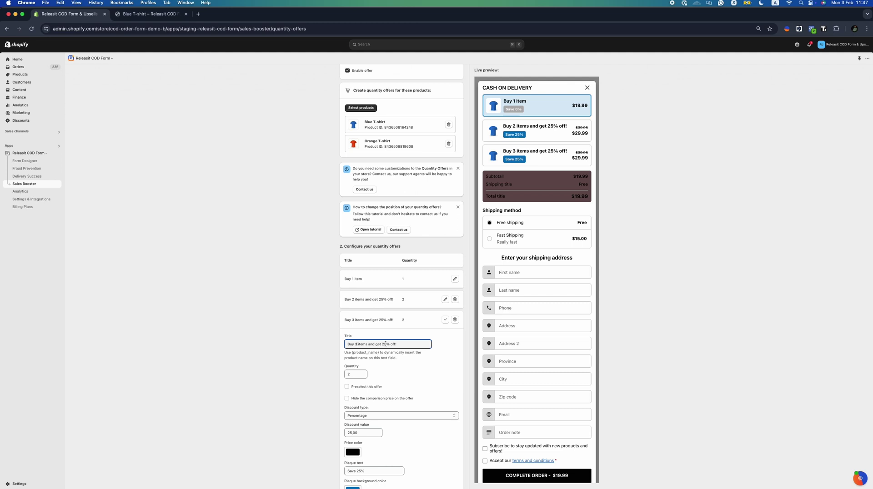
key("BackSpace")
key("BackSpace")
type("50")
Set the third offer to quantity 3, preselected, 50 discount and 'Save 50%' plaque
scroll(363, 352, "down", 1)
left_click(363, 351)
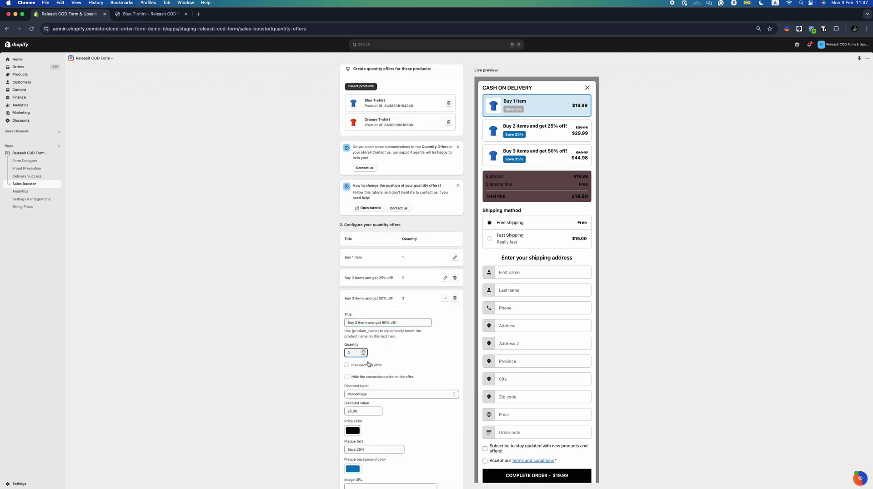
left_click(367, 365)
scroll(372, 363, "down", 3)
left_click(364, 356)
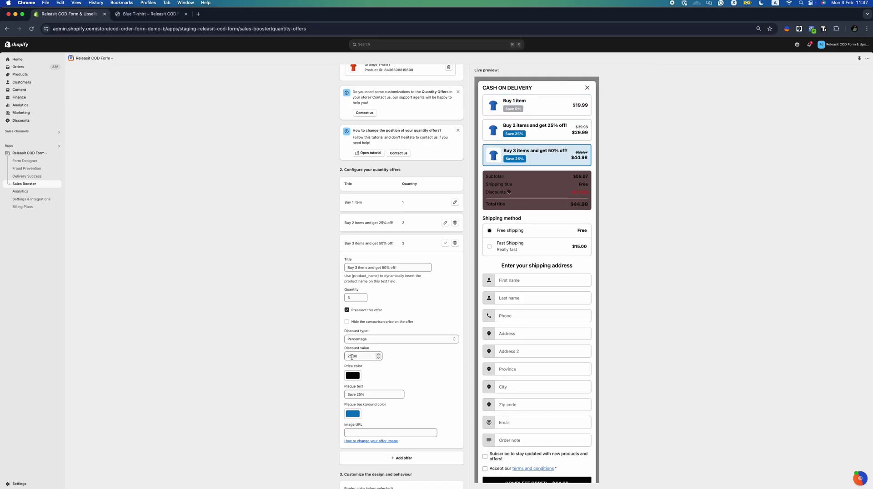
double_click(350, 356)
key("BackSpace")
left_click(360, 395)
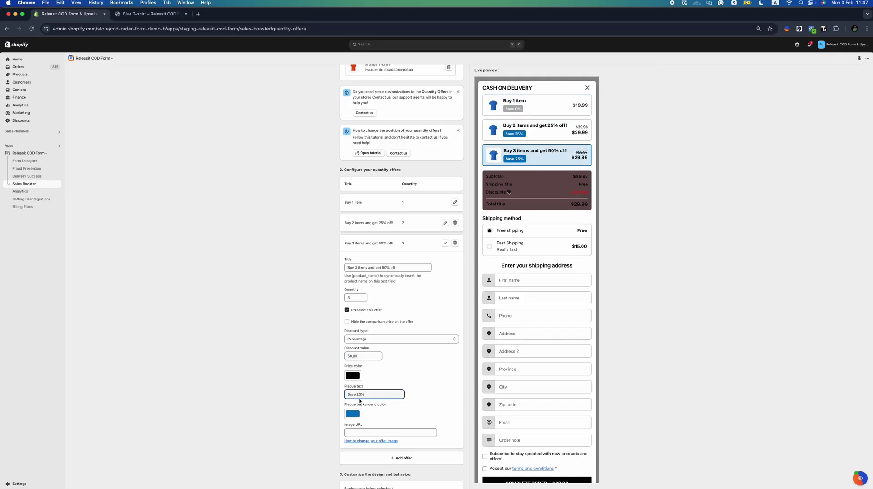
scroll(359, 397, "down", 2)
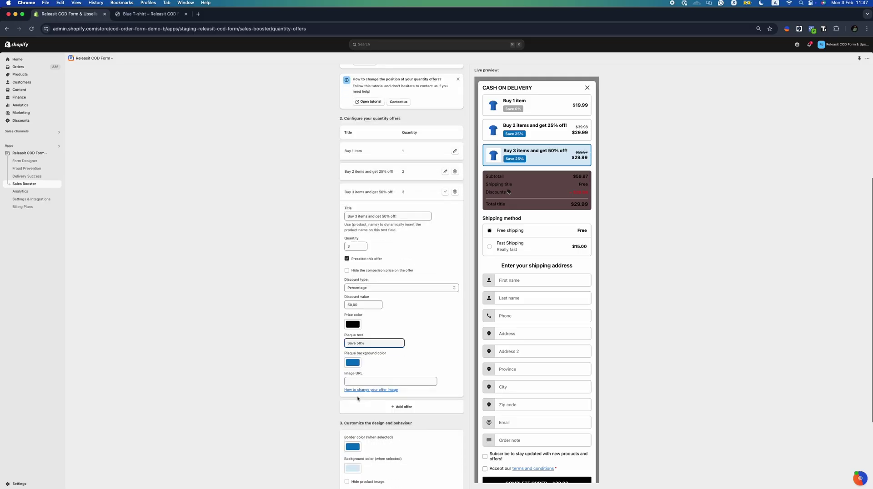
left_click(353, 363)
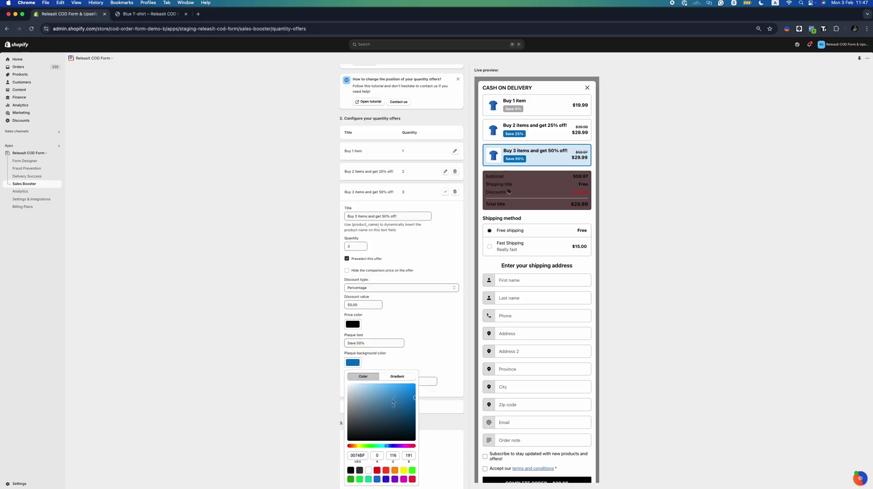
Make the plaque background red and the selected-offer background teal
left_click(386, 471)
left_click(428, 349)
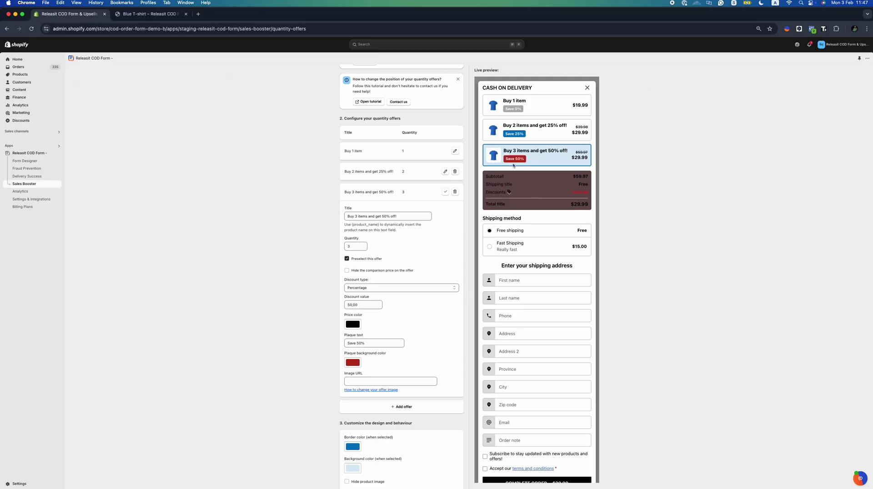
scroll(432, 280, "down", 5)
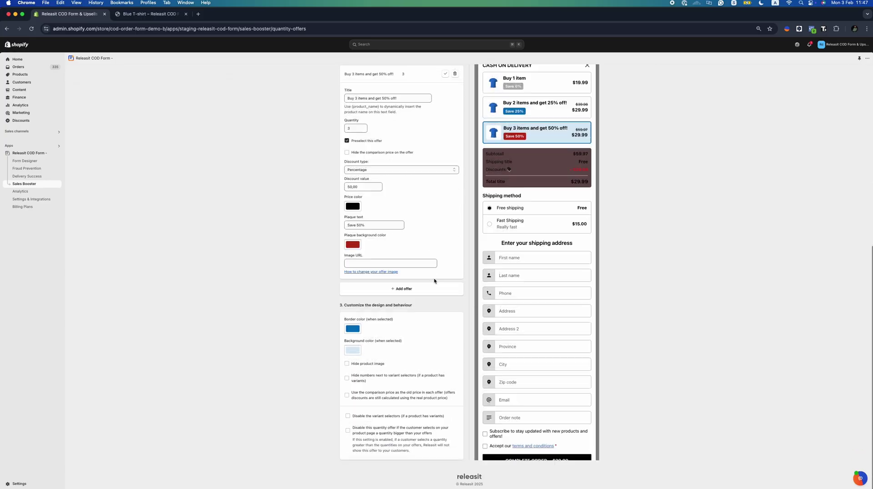
left_click(358, 353)
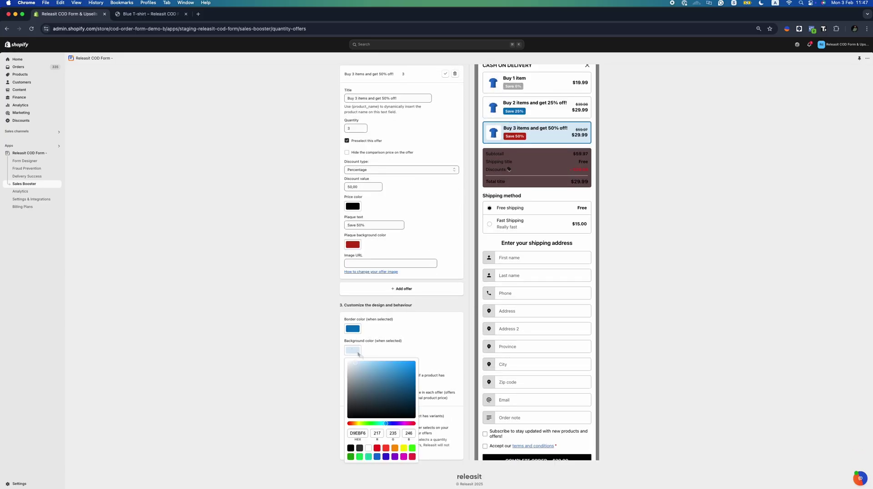
left_click(368, 457)
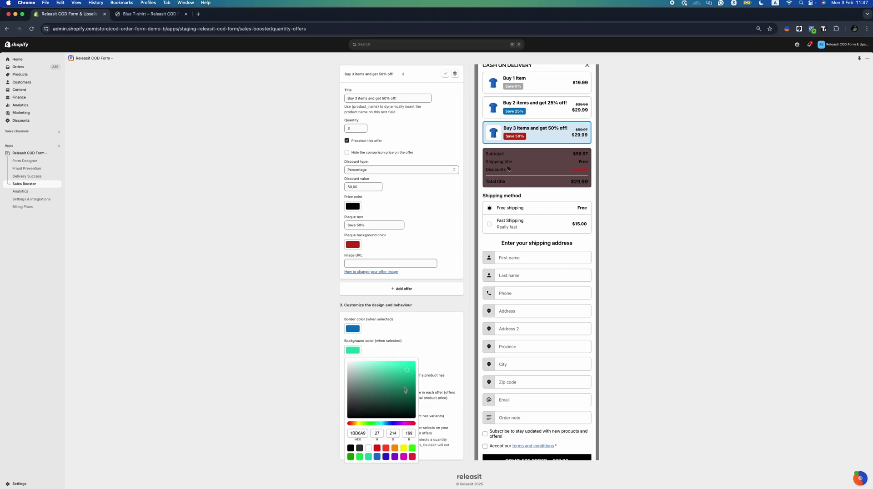
left_click(426, 339)
Hide product images and variant numbers, then save the quantity offer
left_click(378, 364)
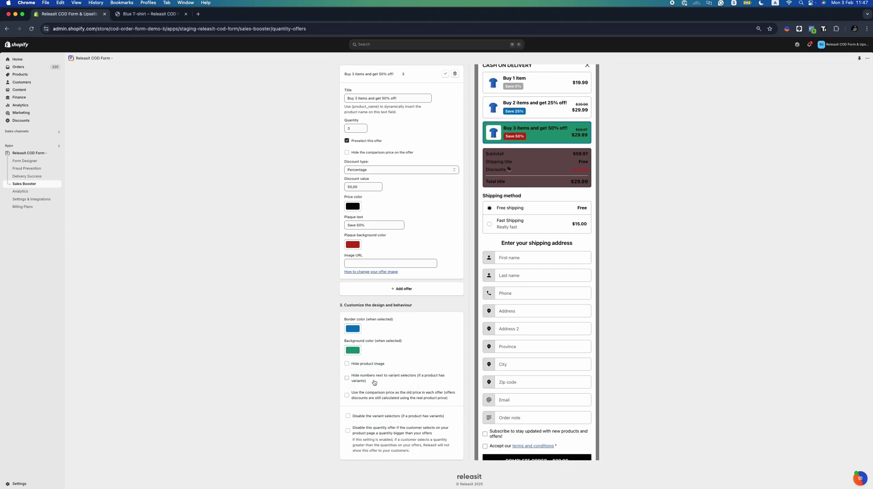
left_click(378, 378)
scroll(386, 419, "up", 10)
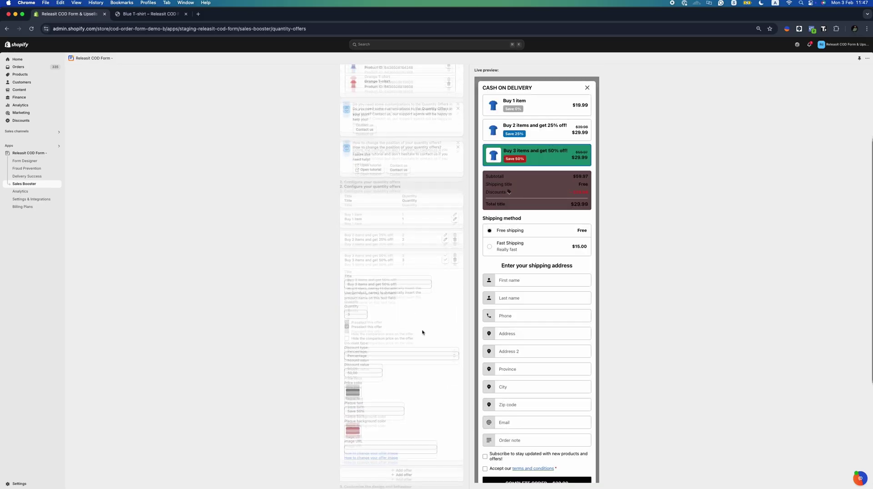
scroll(427, 321, "up", 3)
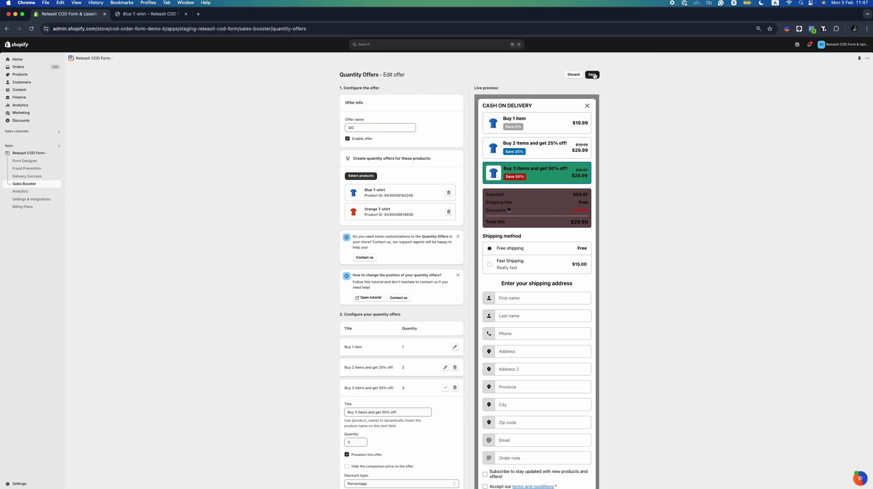
left_click(593, 76)
Enable saving of abandoned orders in the Abandoned cart settings
left_click(562, 76)
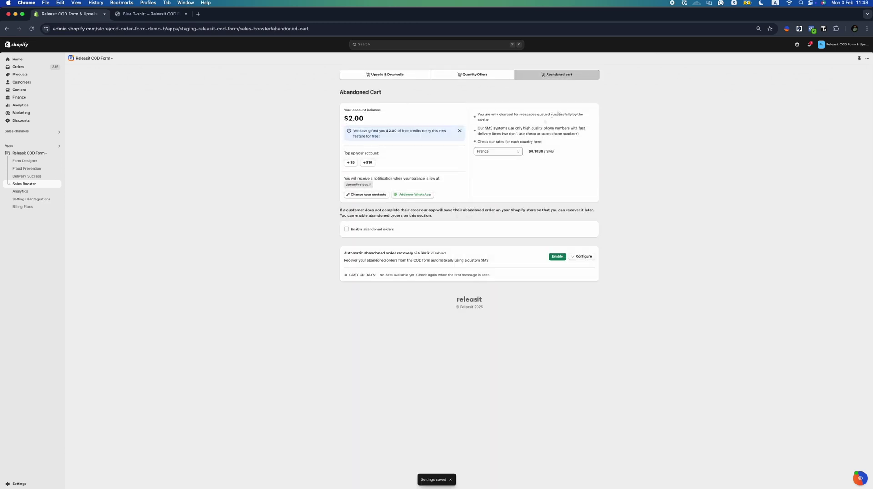
left_click(372, 229)
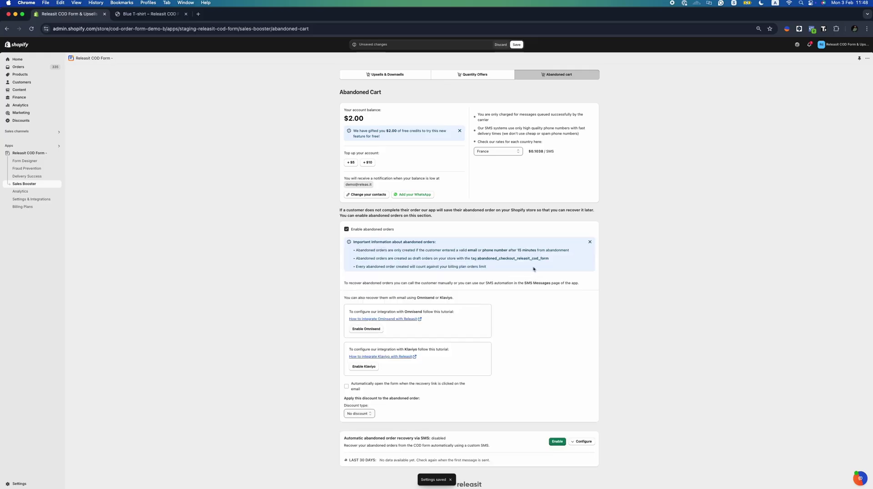
left_click_drag(534, 269, 355, 242)
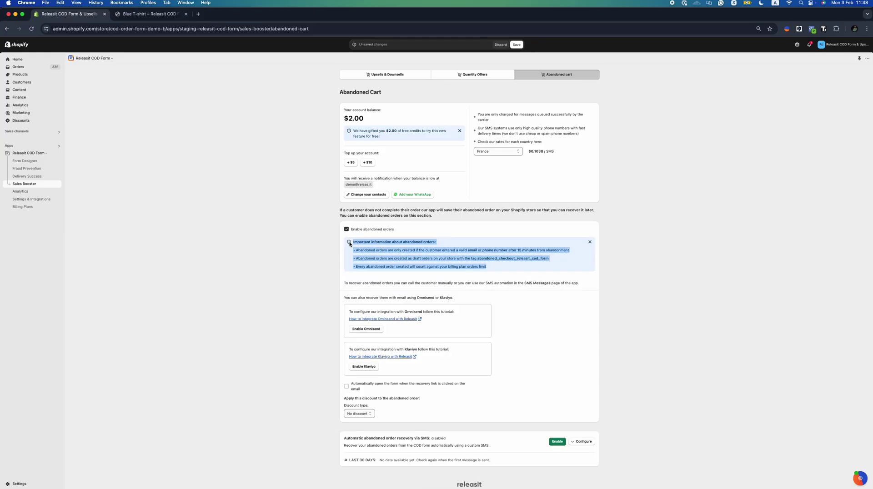
left_click_drag(349, 242, 495, 271)
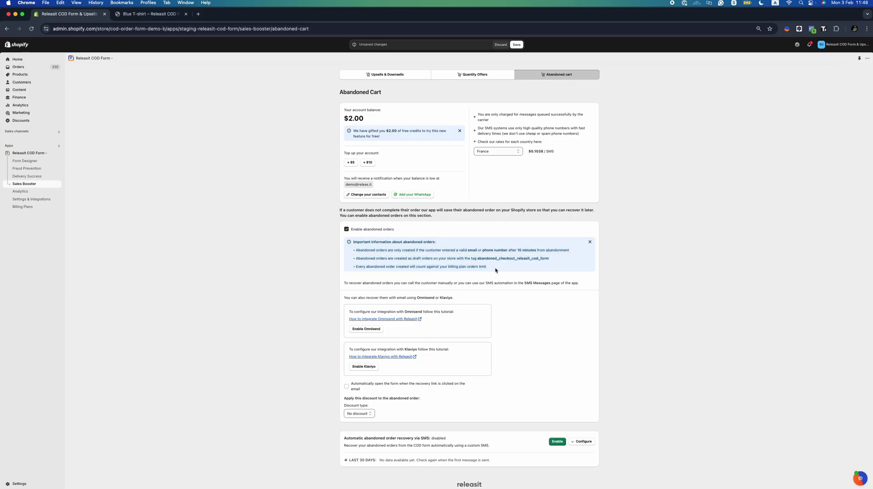
scroll(493, 271, "down", 1)
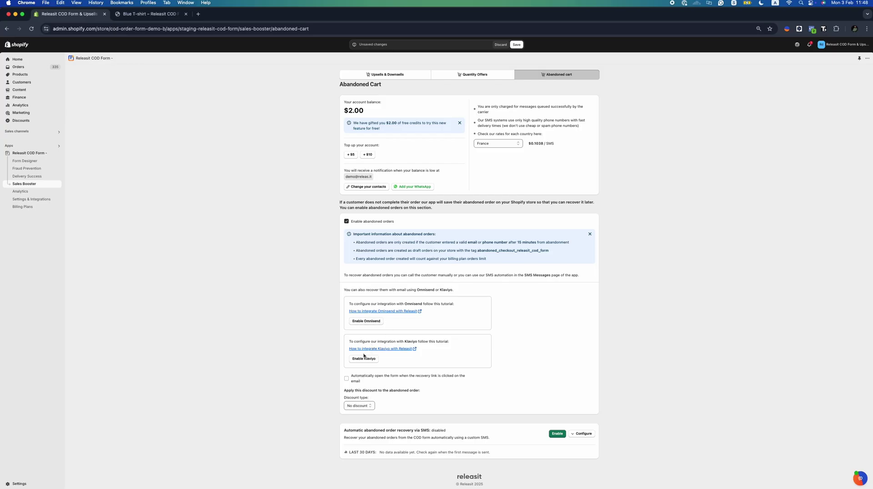
Enable SMS recovery with a form auto-opening link and a 15% discount, then save
left_click(557, 433)
left_click(581, 433)
scroll(409, 386, "down", 4)
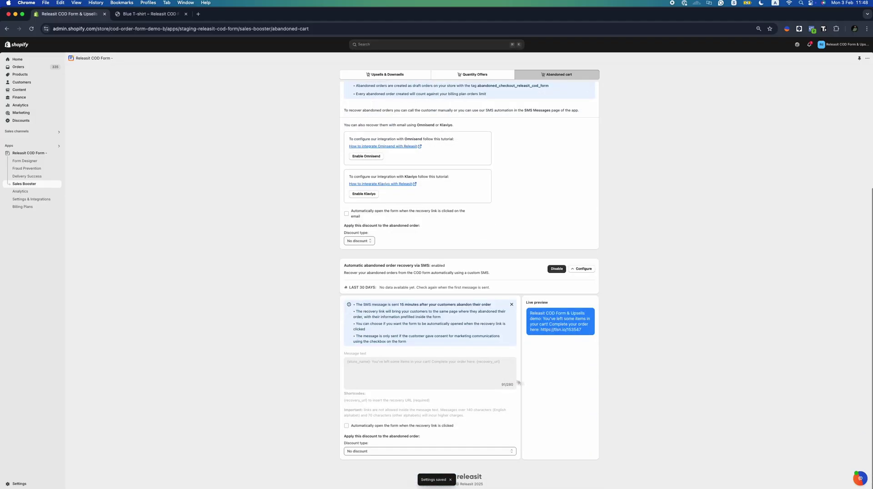
left_click(375, 424)
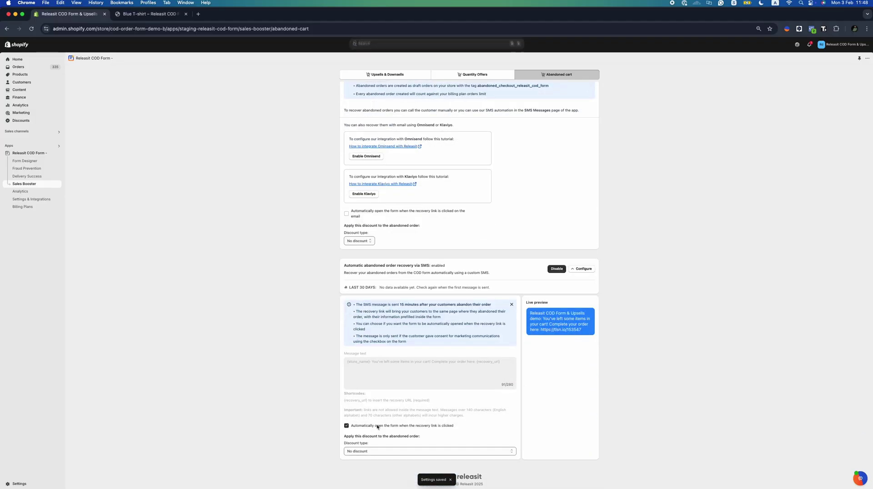
left_click(384, 451)
left_click(362, 466)
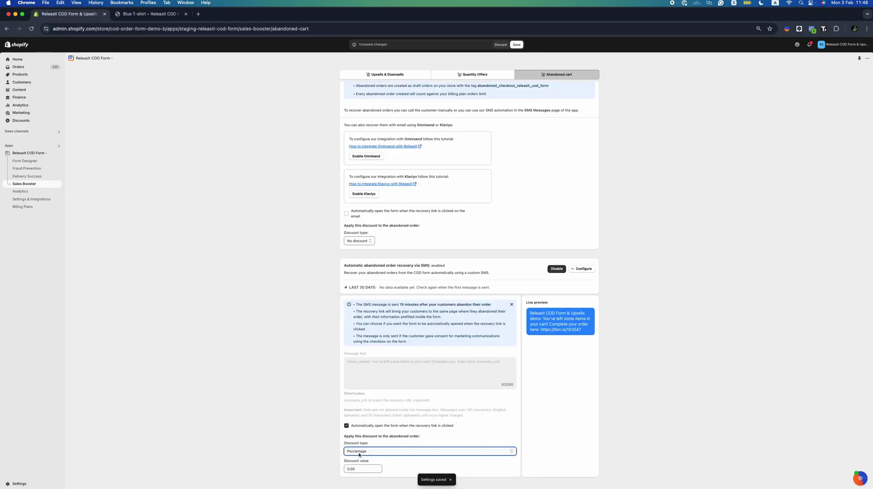
left_click(345, 469)
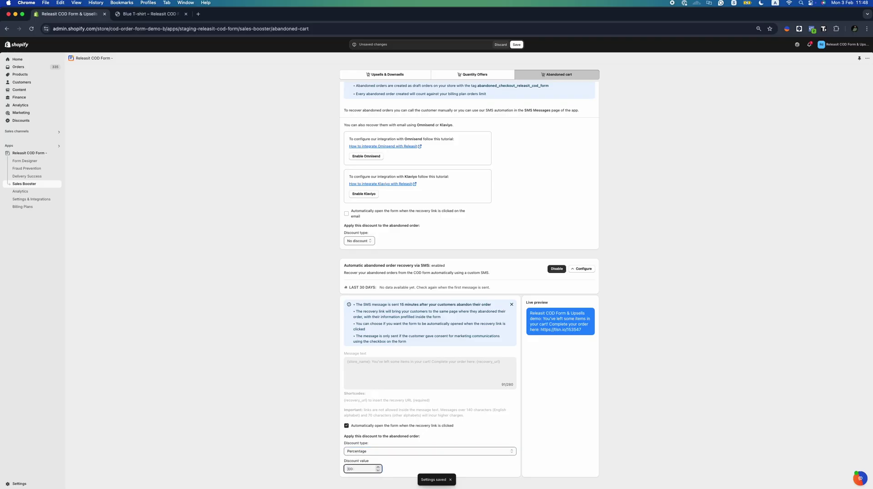
type("15,00")
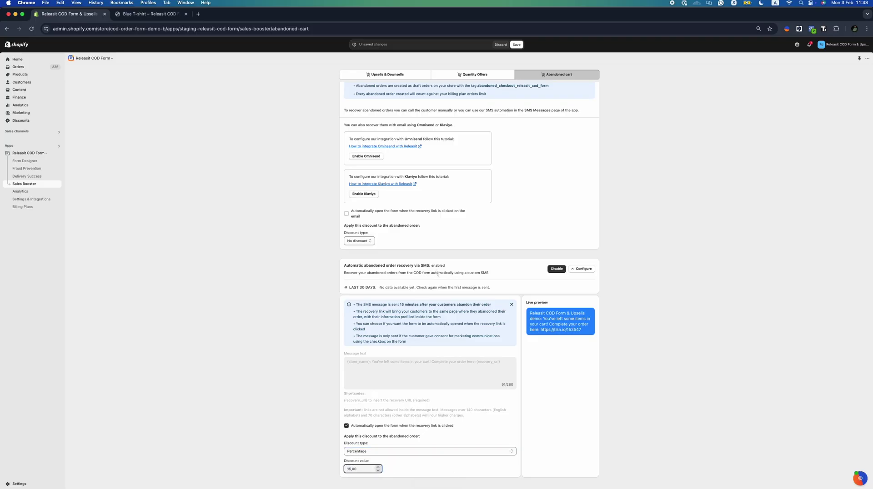
scroll(437, 273, "up", 5)
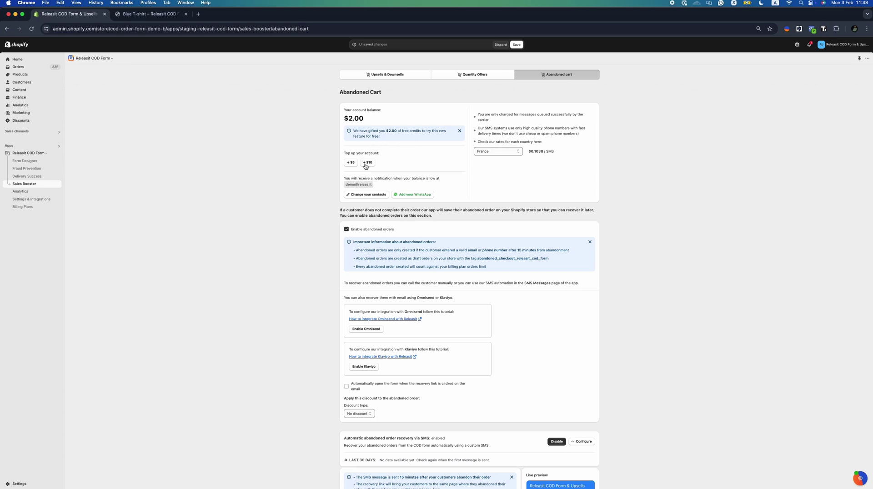
left_click(516, 45)
Limit the COD form's visibility to Only product pages in Settings & Integrations
left_click(39, 192)
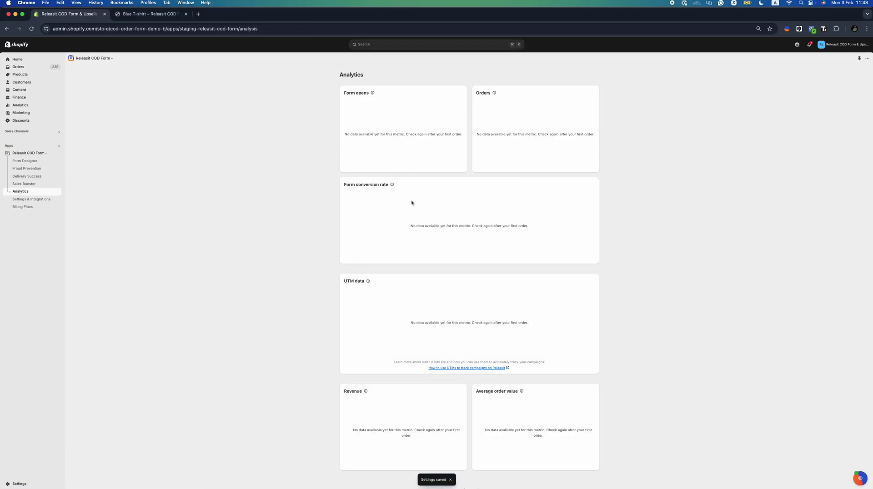
left_click(46, 201)
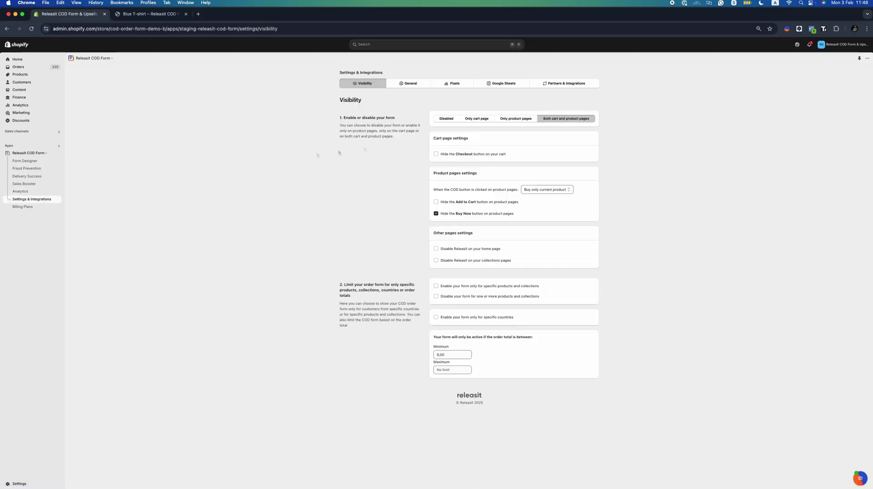
left_click(509, 120)
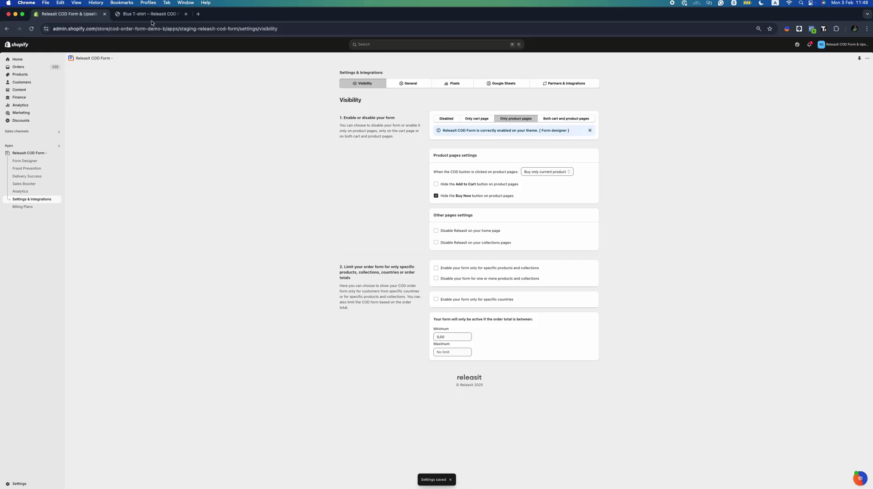
left_click(150, 14)
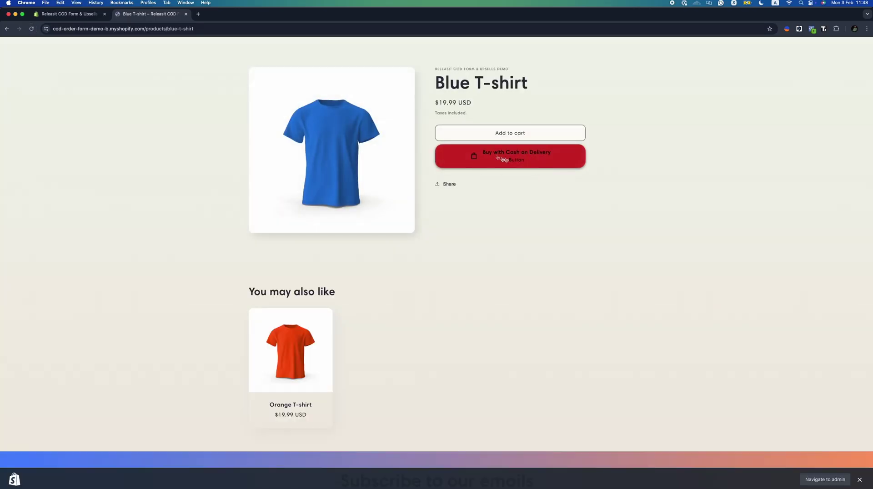
Hide the Add to Cart button on product pages and save the visibility settings
left_click(68, 15)
left_click(471, 185)
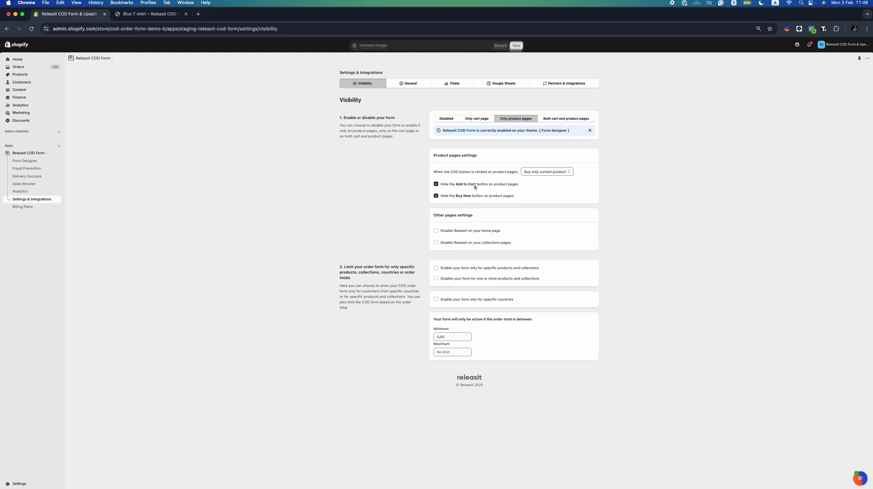
left_click(516, 45)
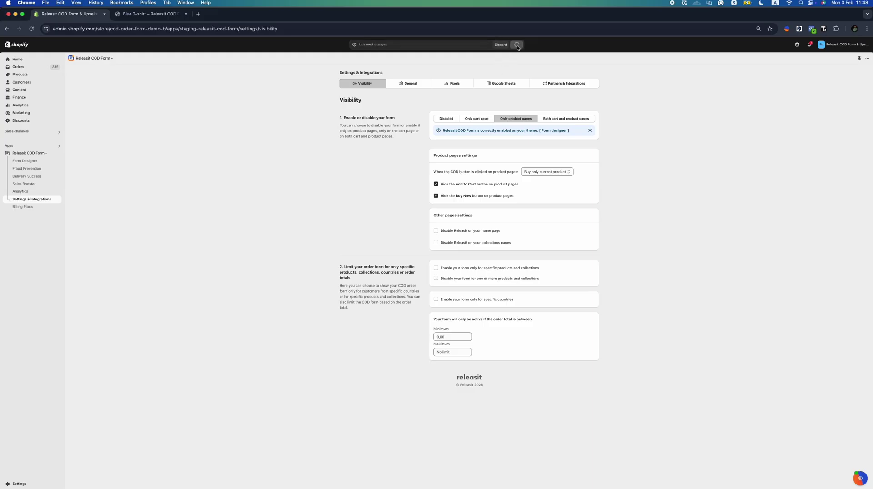
Reload the Blue T-shirt page, open the COD form, and try the Buy 2 and Buy 1 offers
left_click(133, 14)
key("super+r")
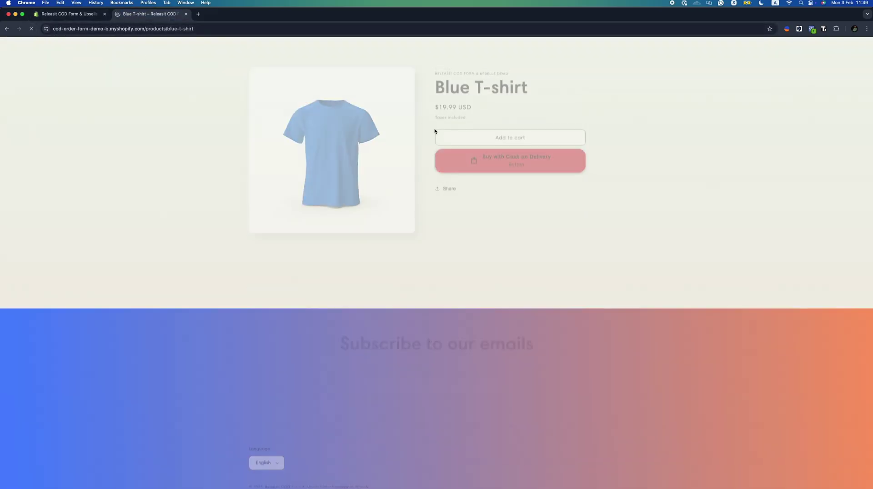
key("super+r")
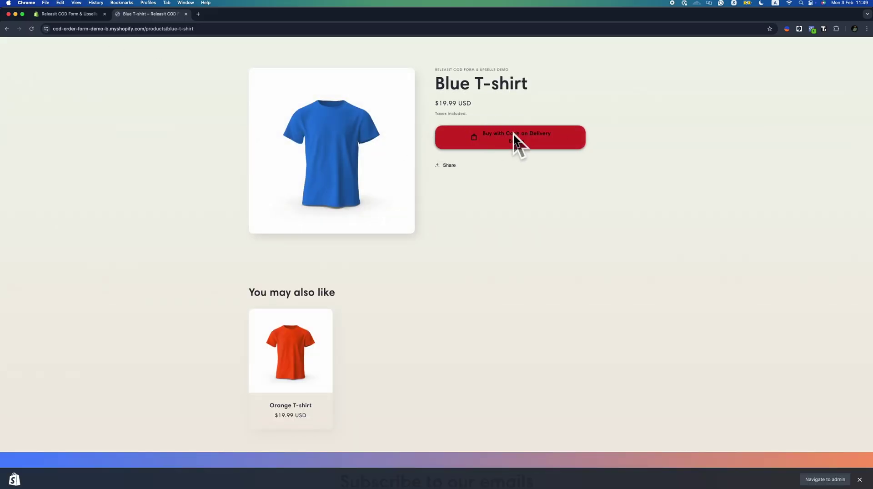
left_click(513, 136)
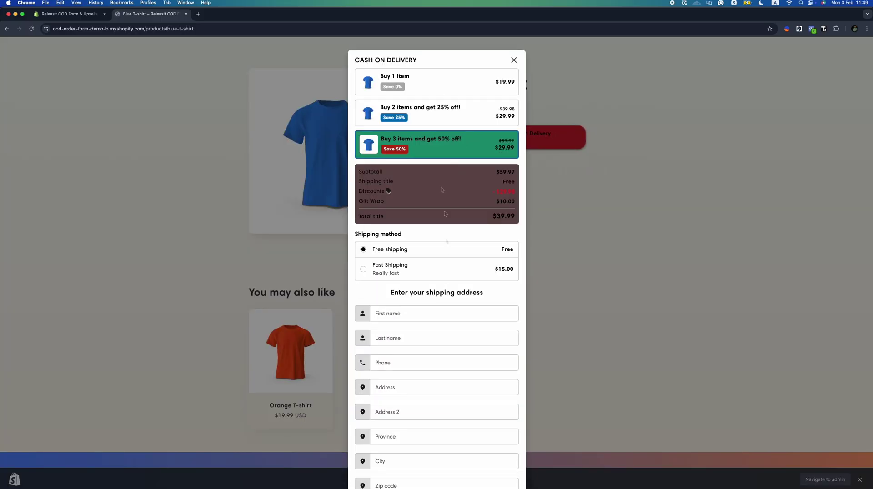
left_click(431, 124)
left_click(427, 89)
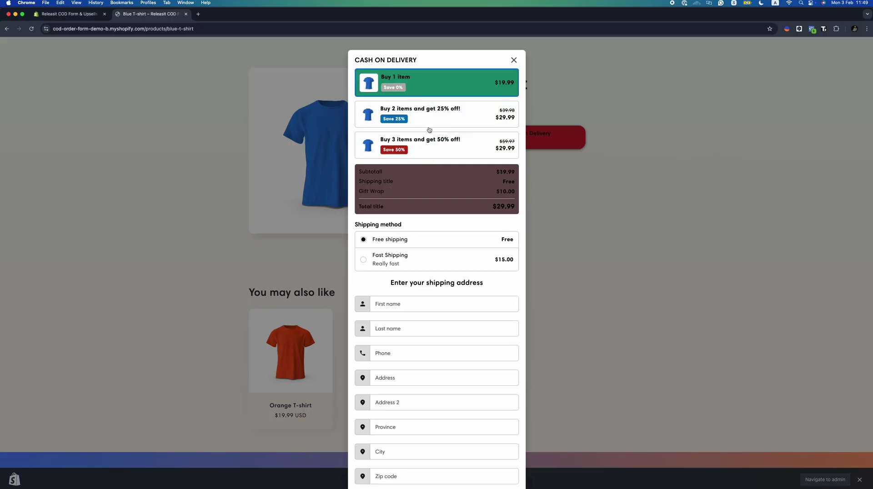
left_click(77, 14)
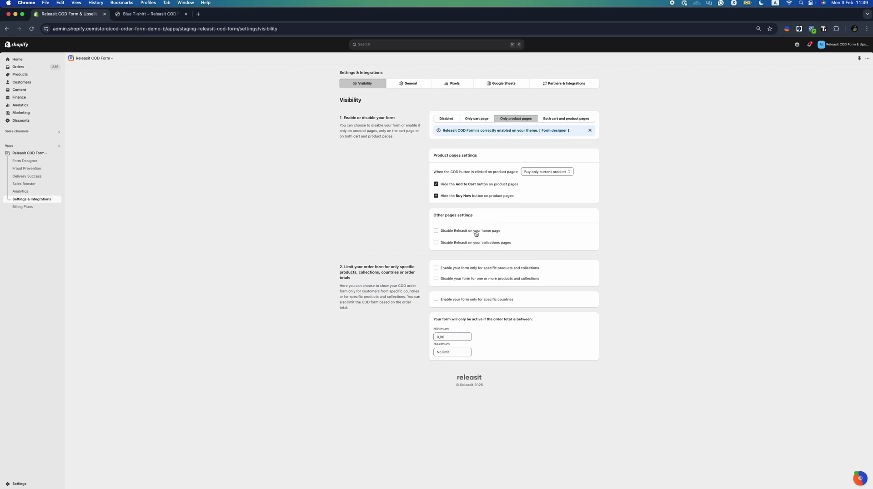
Disable the form on the home and collections pages and save
left_click(476, 231)
left_click(474, 243)
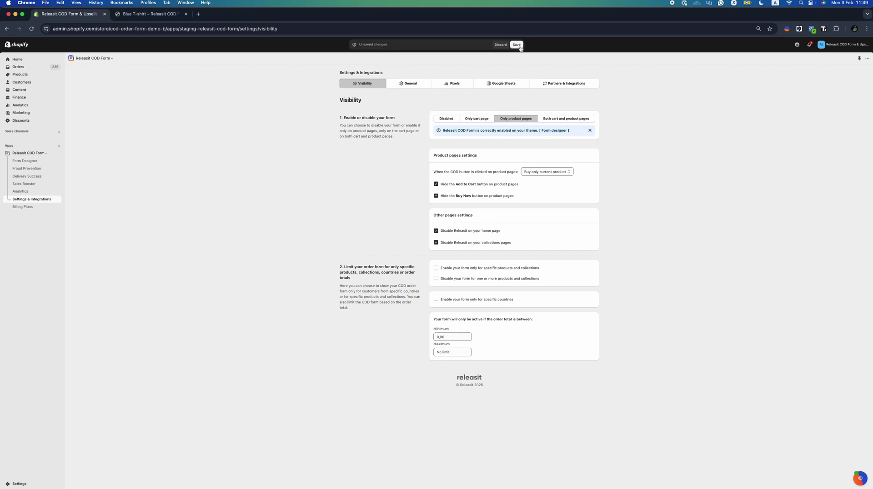
left_click(516, 45)
Disable the form for the Orange T-shirt product only
left_click(493, 268)
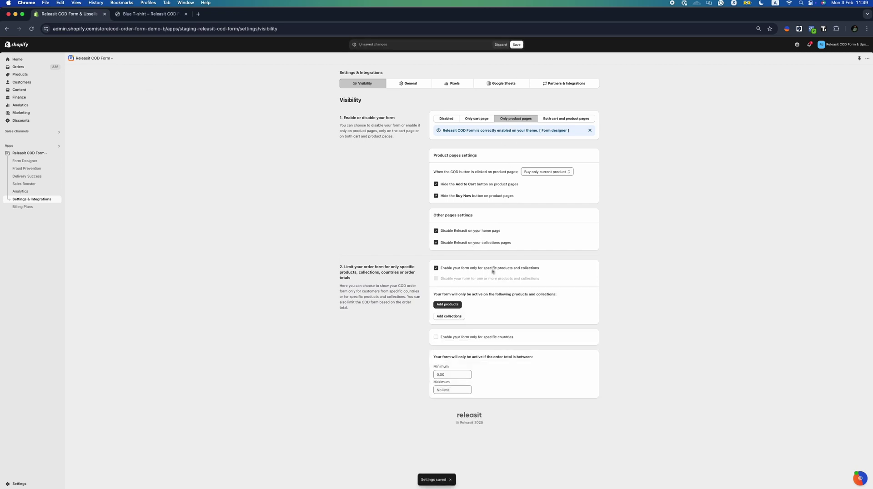
left_click(448, 304)
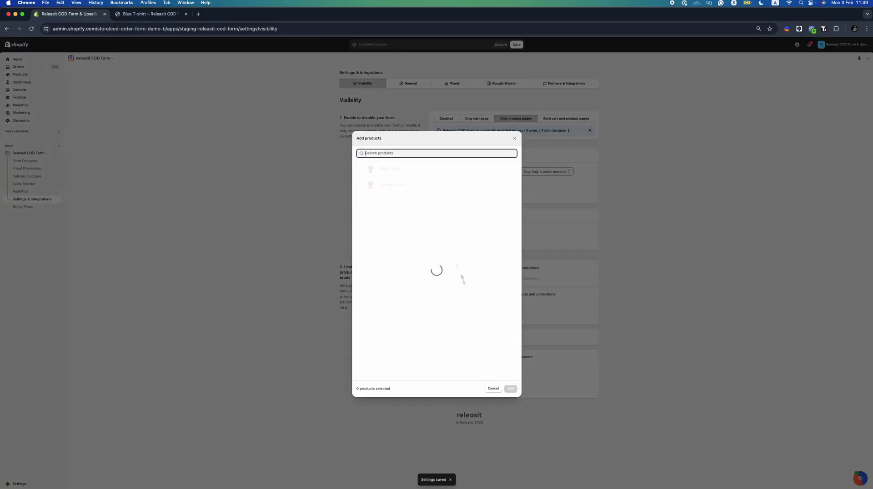
left_click(358, 185)
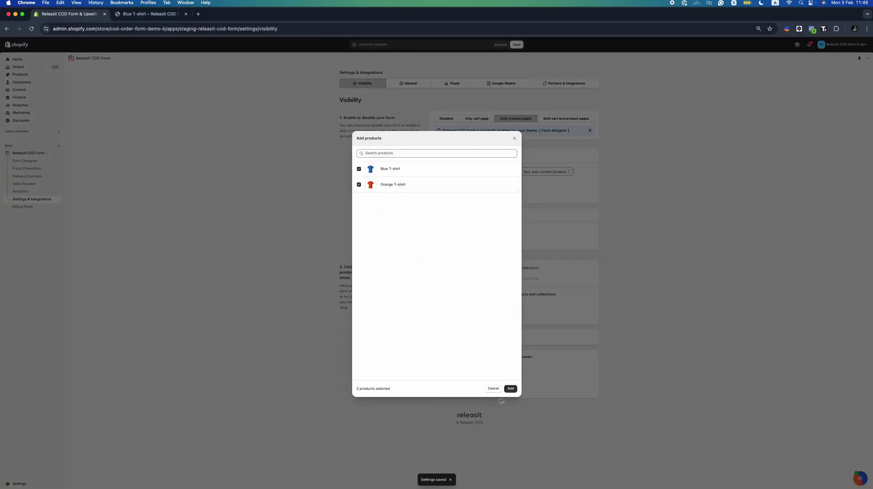
left_click(510, 388)
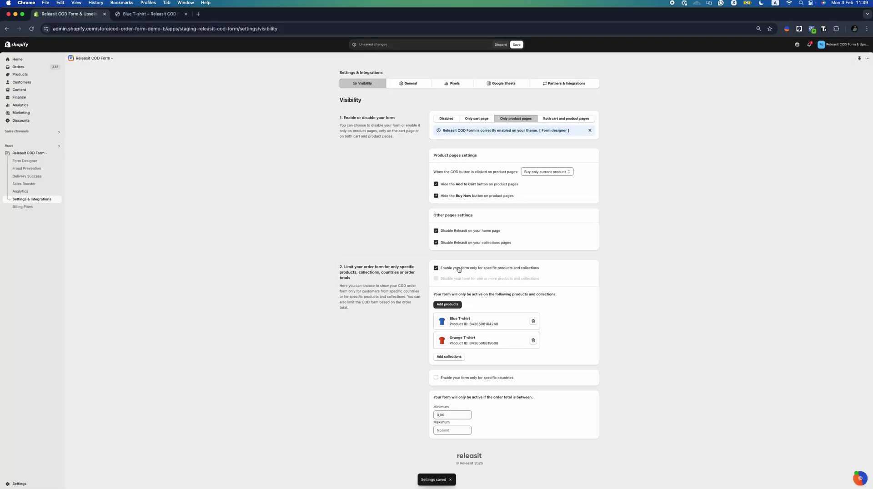
left_click(458, 270)
left_click(459, 280)
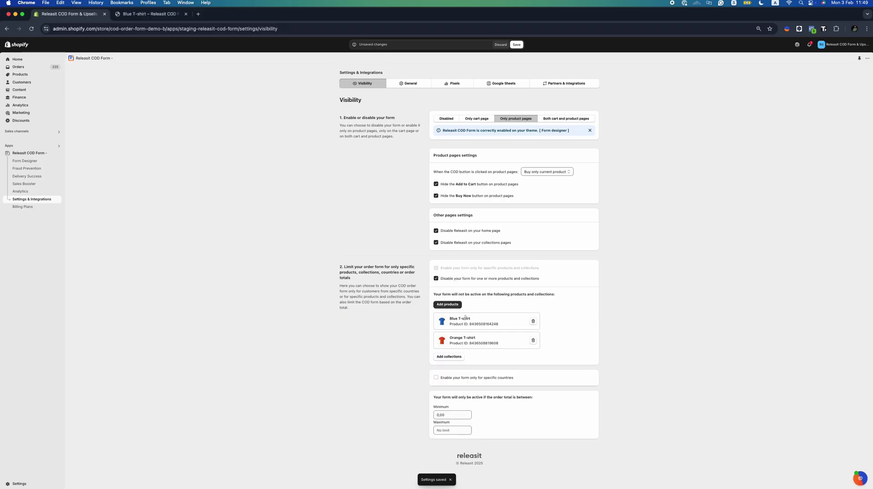
left_click(533, 341)
left_click(533, 322)
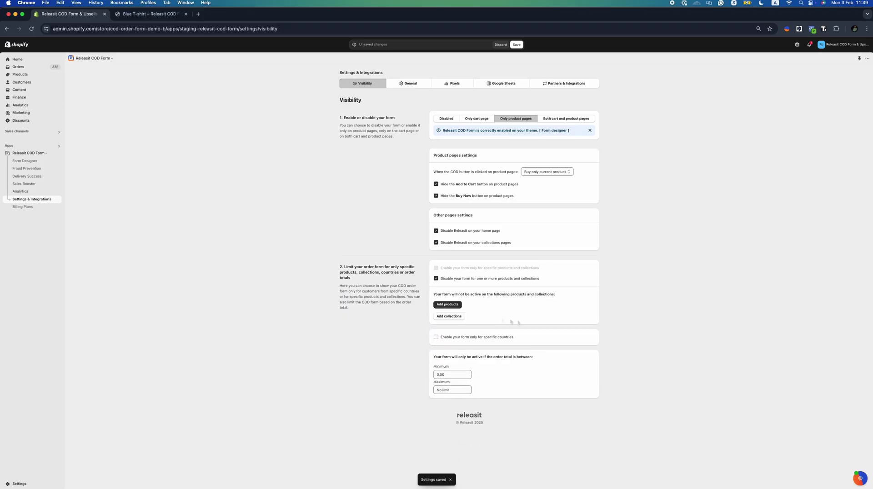
left_click(448, 304)
left_click(407, 189)
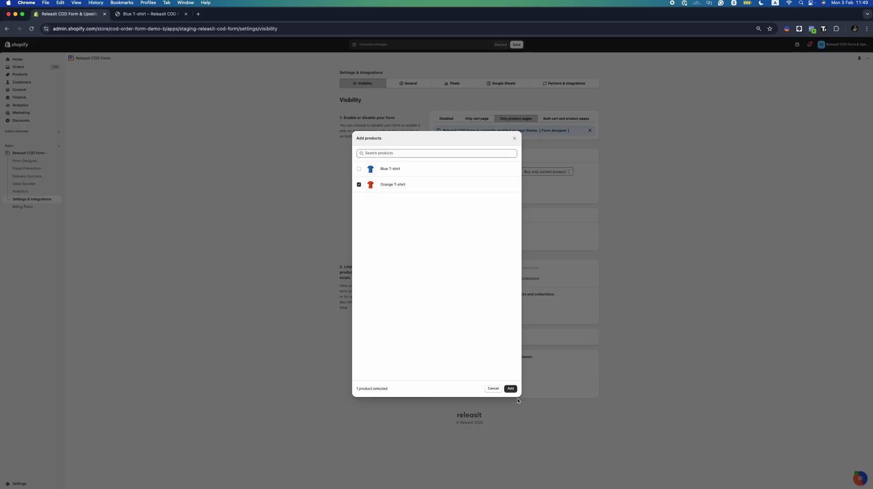
left_click(510, 389)
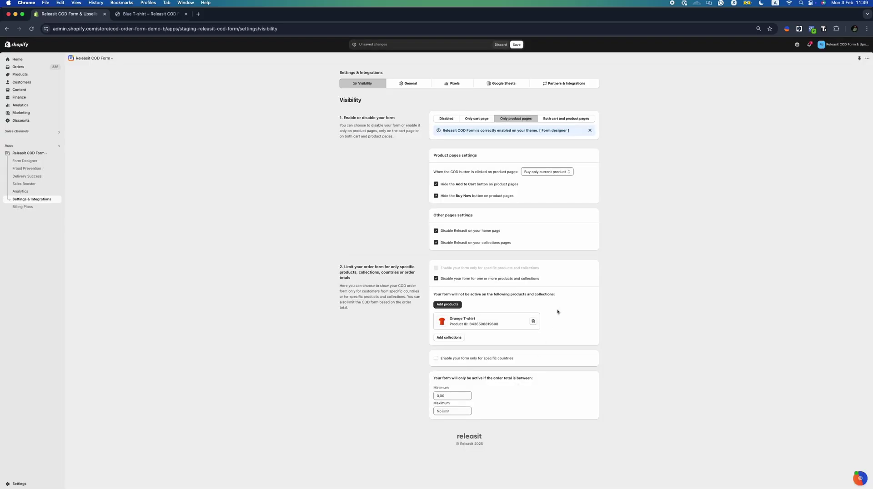
Limit the form to customers in Italy
left_click(475, 358)
scroll(476, 362, "down", 1)
left_click(473, 368)
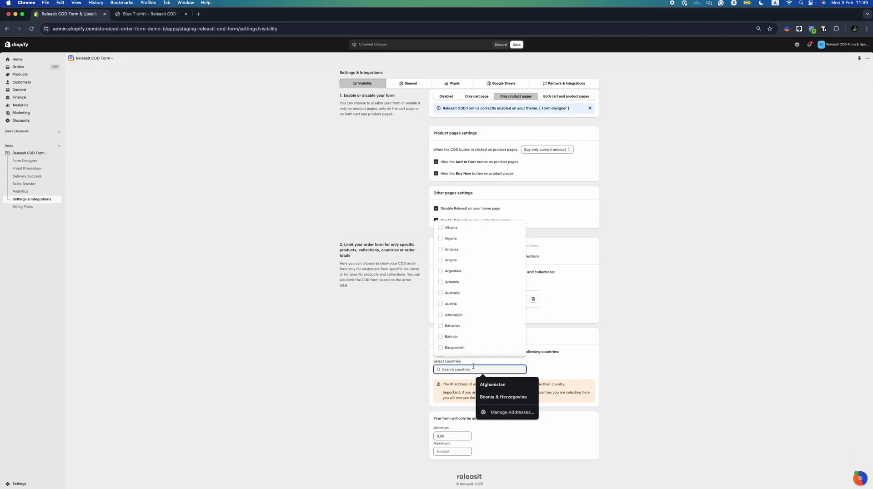
type("ita")
left_click(469, 382)
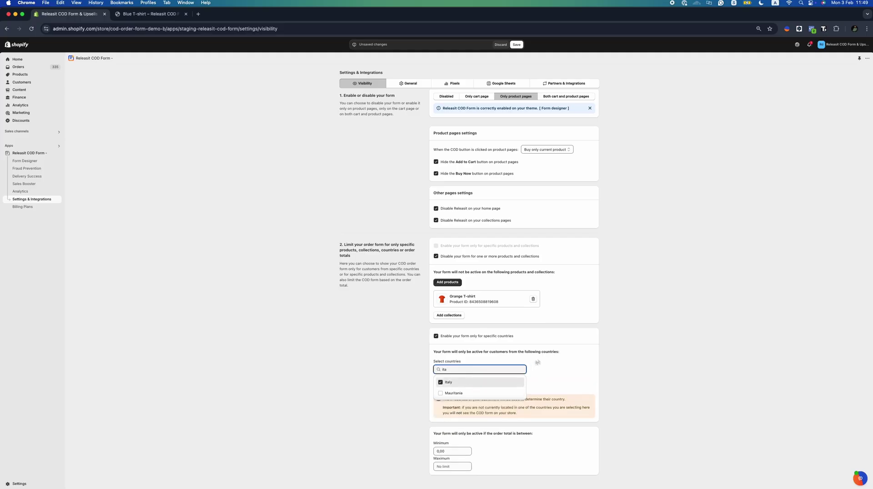
left_click_drag(518, 416, 441, 402)
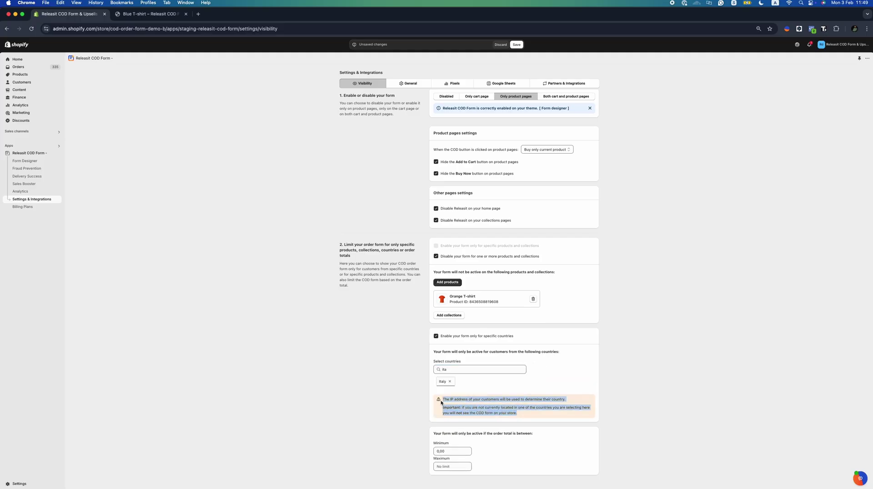
Set a 1500 minimum order total and reword the invalid-total message to 'under $1500'
left_click(448, 450)
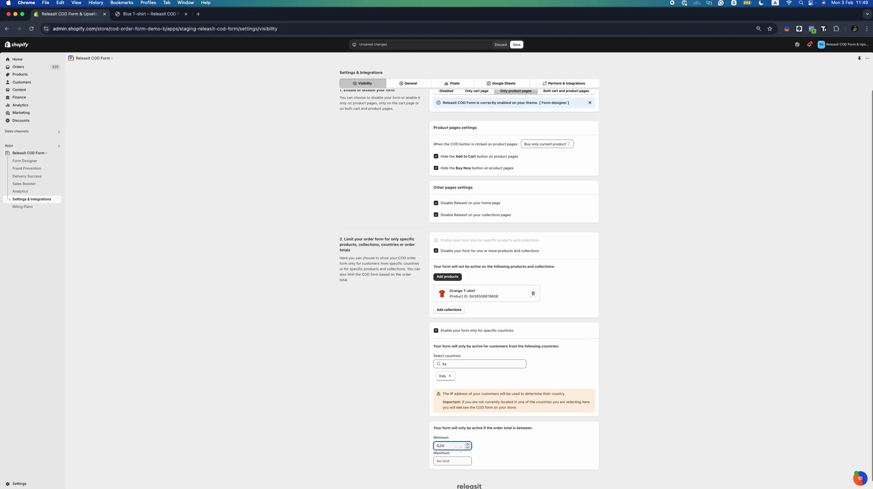
scroll(448, 447, "down", 4)
scroll(448, 447, "up", 5)
type("000")
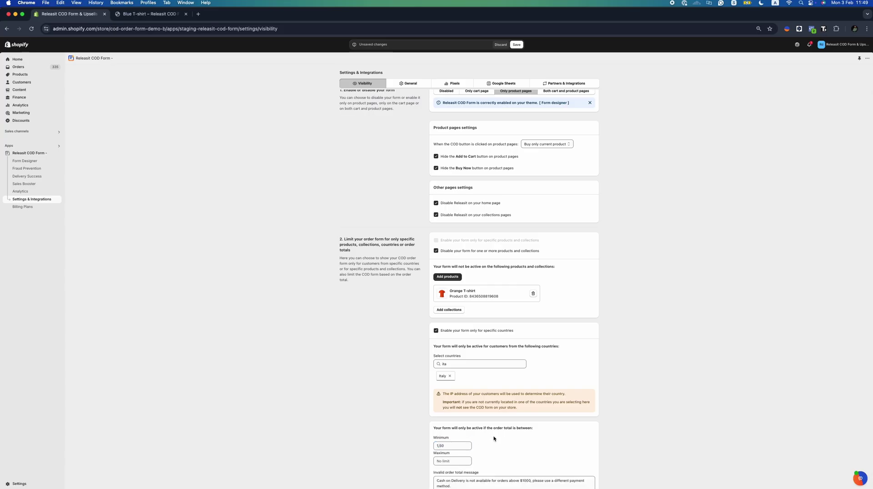
key("BackSpace")
key("super+a")
type("1")
scroll(520, 448, "down", 3)
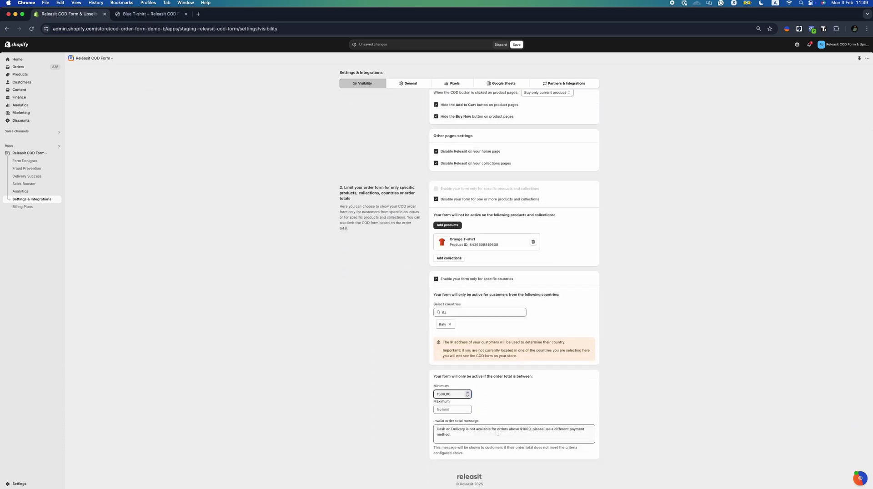
left_click_drag(523, 429, 524, 439)
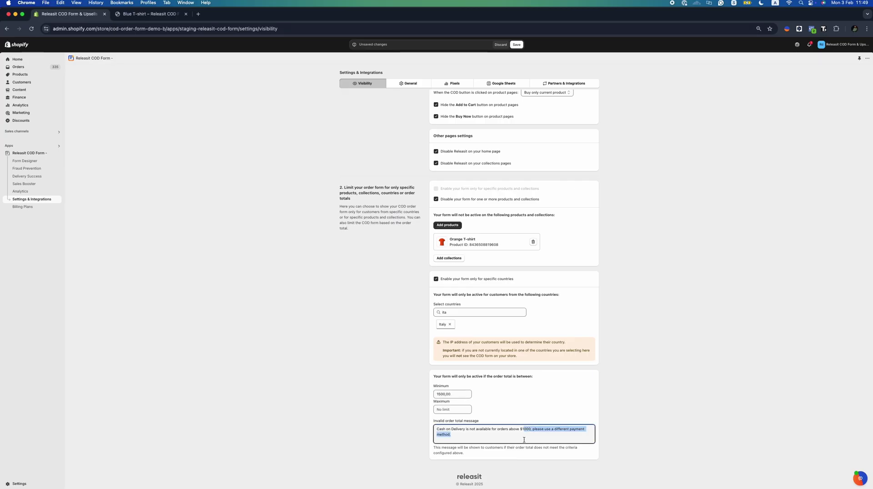
key("Left")
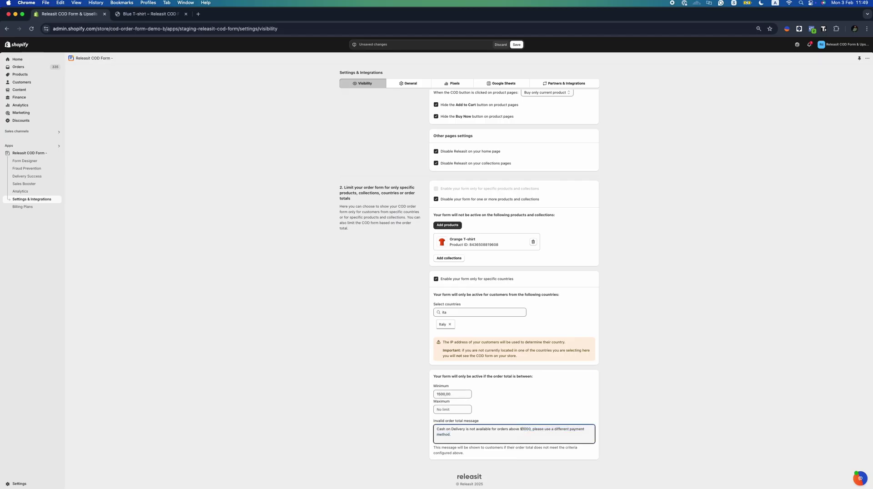
key("BackSpace")
key("BackSpace")
key("BackSpace")
key("BackSpace")
key("BackSpace")
type("under $15")
key("Delete")
scroll(545, 388, "up", 3)
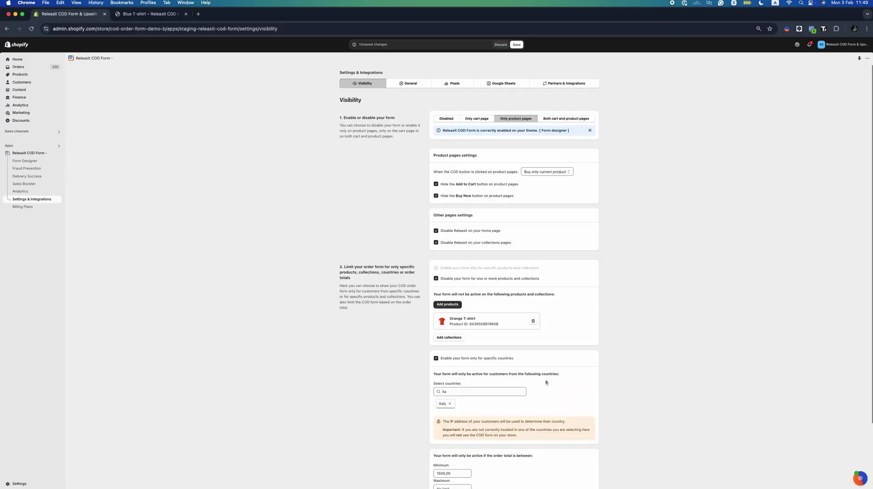
Show the form on both cart and product pages, hide the cart Checkout button, and save
left_click(517, 45)
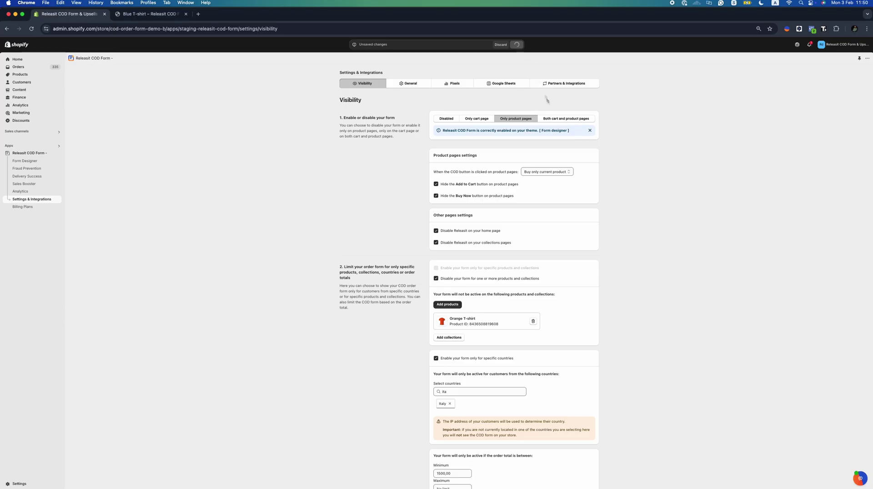
left_click(564, 118)
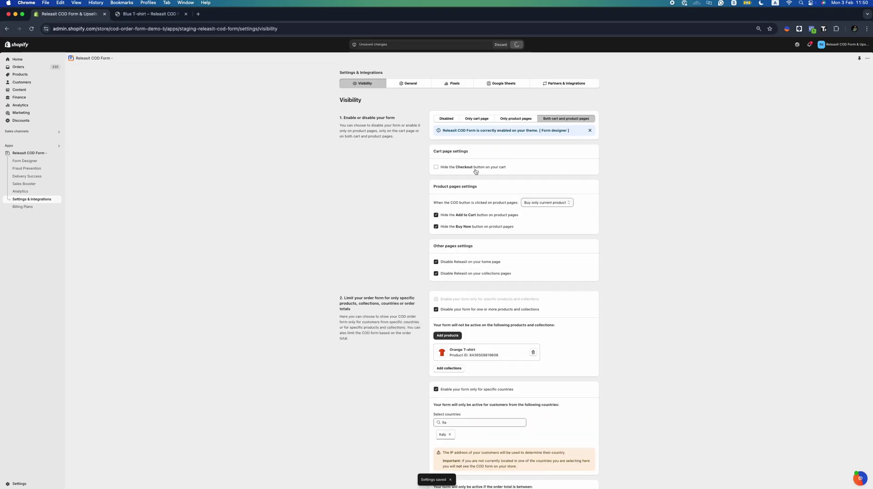
left_click(449, 167)
left_click(516, 45)
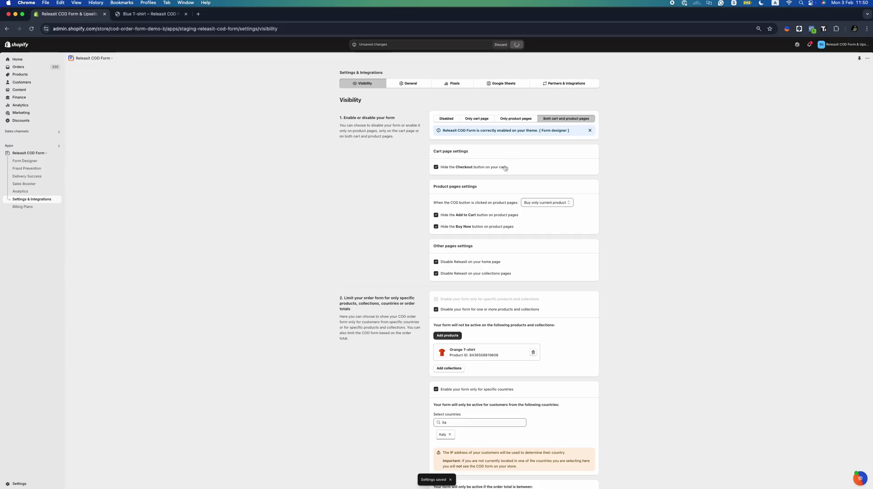
Set the COD button to buy the current product plus cart items and save
left_click(552, 203)
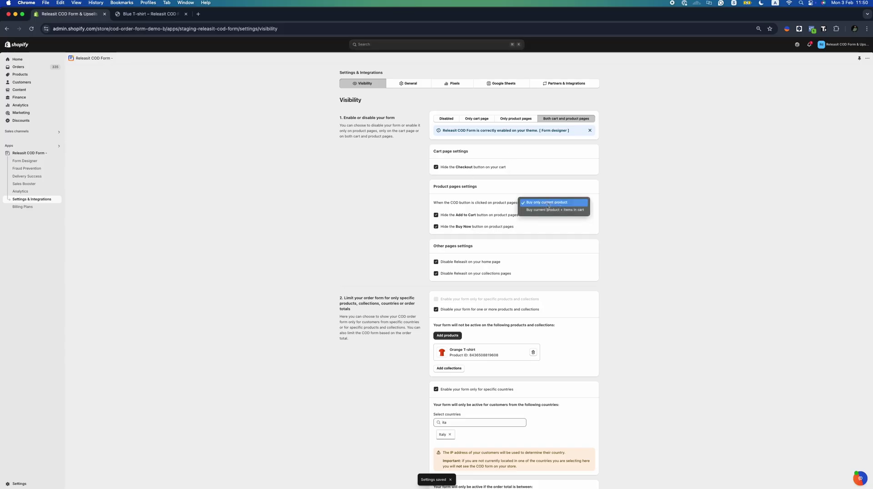
left_click(553, 210)
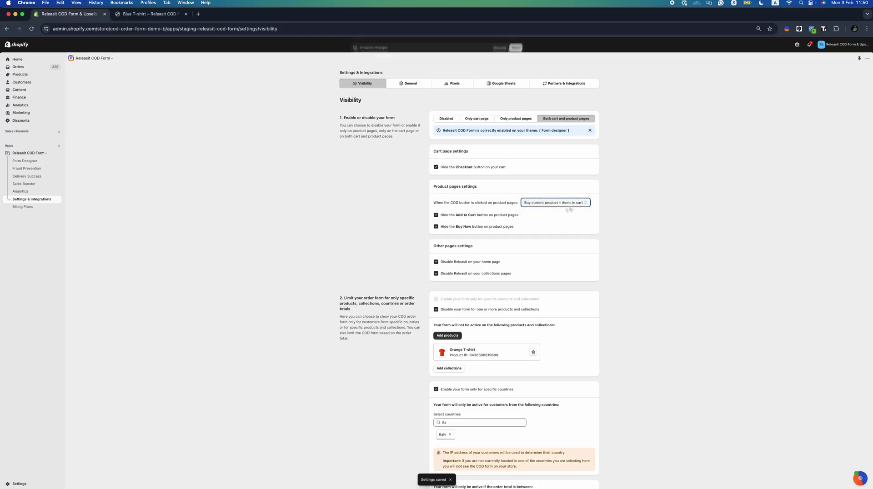
left_click(517, 45)
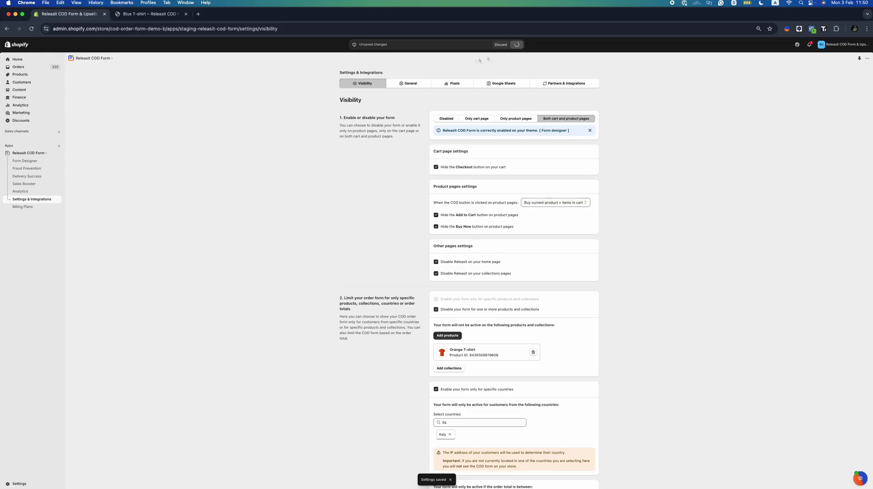
left_click(411, 83)
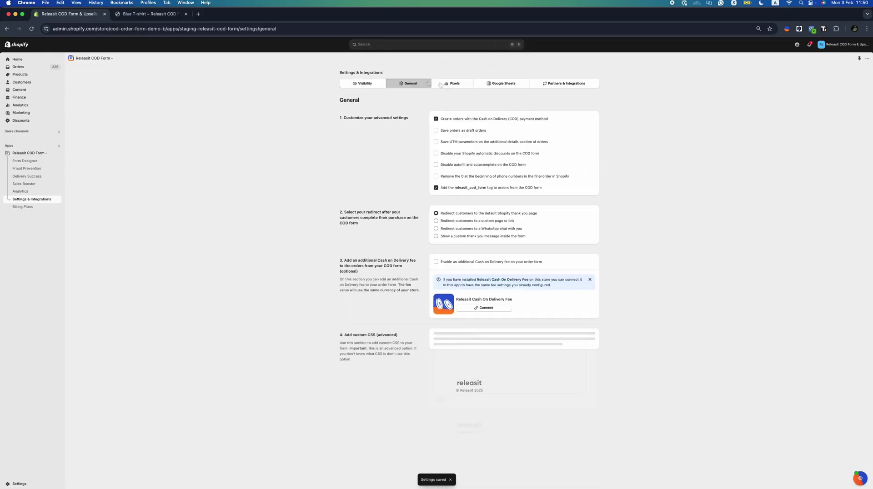
Enable saving UTM parameters, disable automatic discounts, and save the advanced settings
left_click(469, 144)
left_click(471, 155)
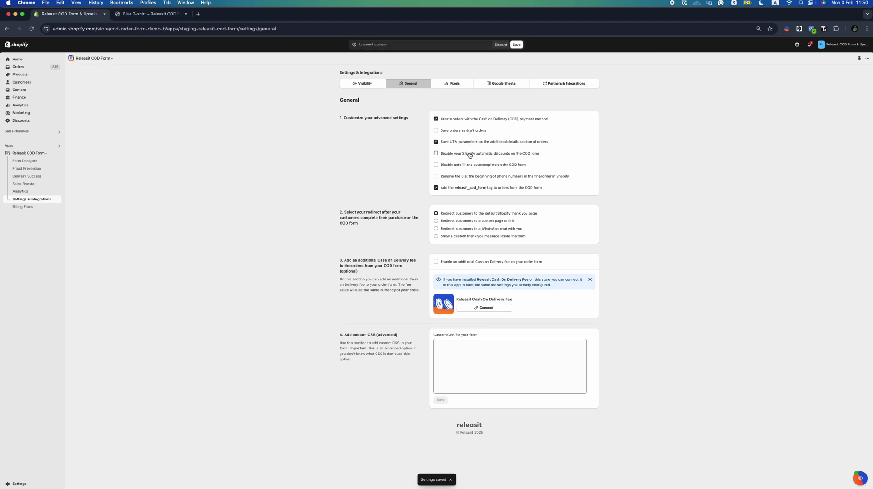
left_click(516, 45)
Set the post-purchase action to WhatsApp redirect and paste the example phone number
left_click(474, 236)
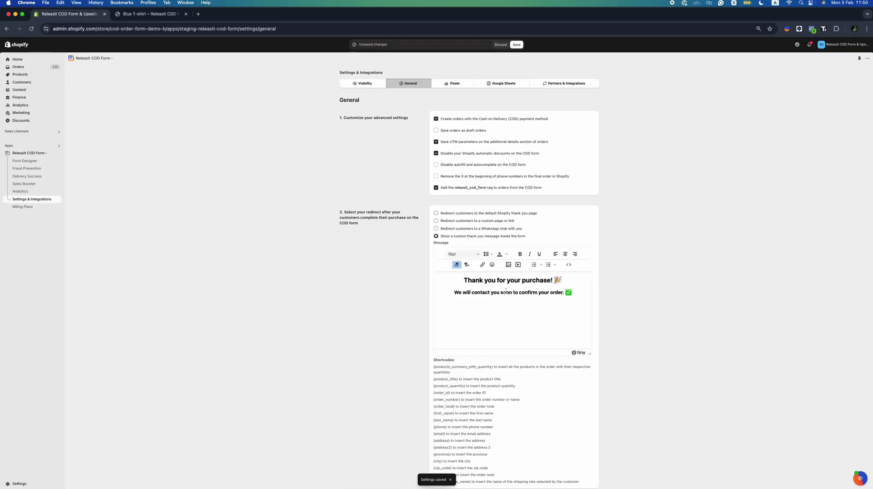
left_click(472, 230)
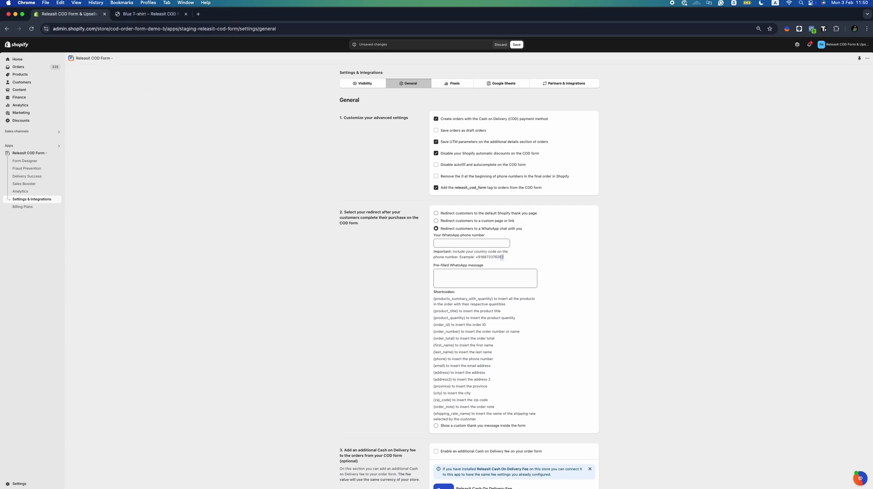
left_click_drag(503, 257, 476, 257)
key("super+c")
right_click(461, 244)
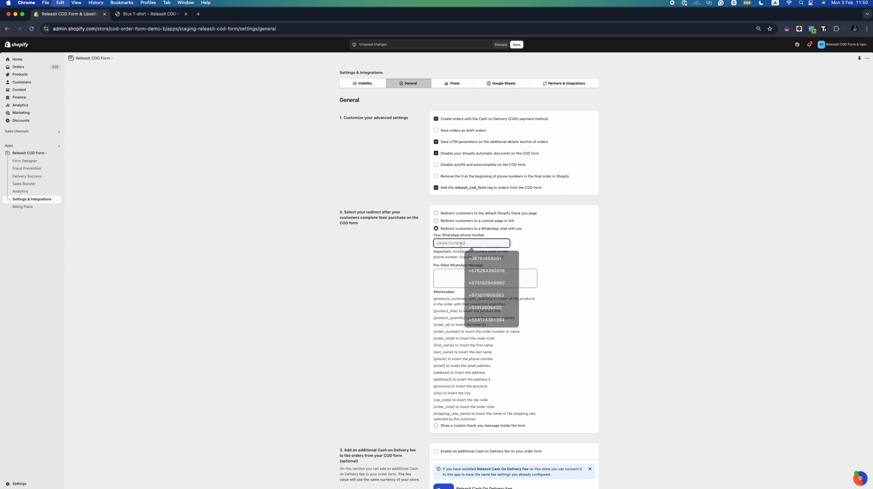
left_click(475, 278)
Write the message 'Please check my order' followed by the {products_summary_with_quantity} shortcode
left_click(456, 272)
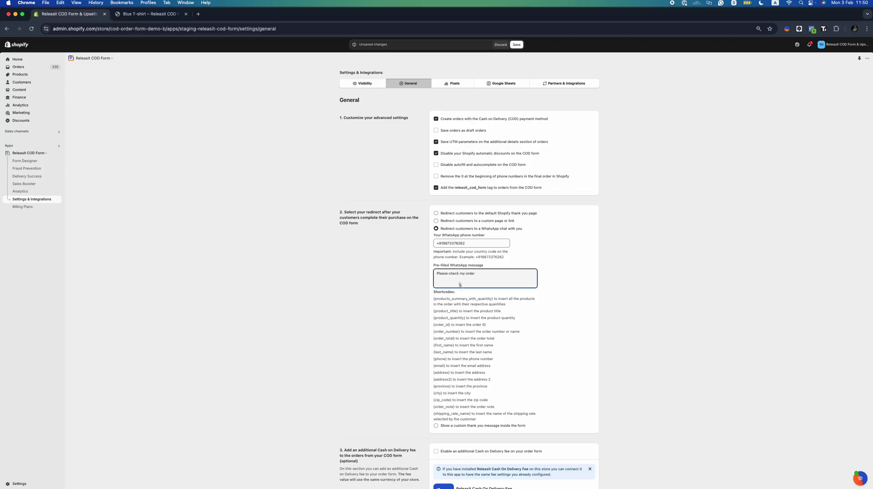
left_click_drag(494, 299, 433, 299)
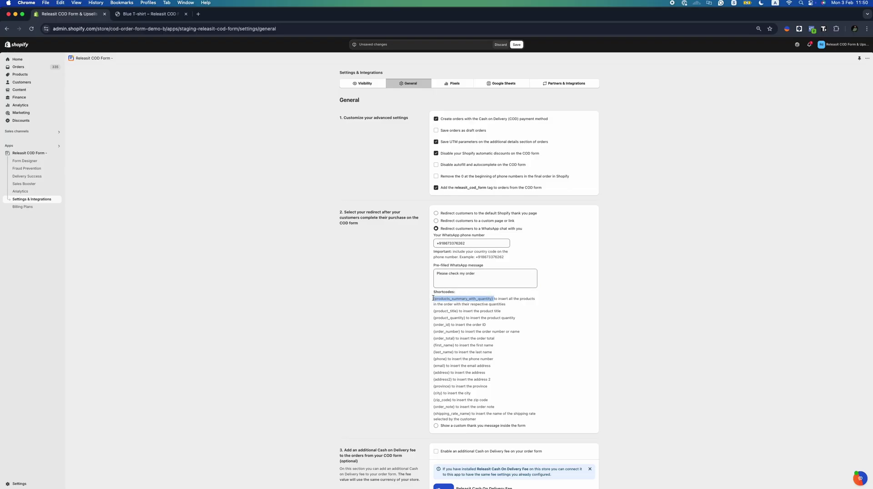
key("super+c")
left_click(442, 283)
key("super+v")
scroll(456, 337, "down", 1)
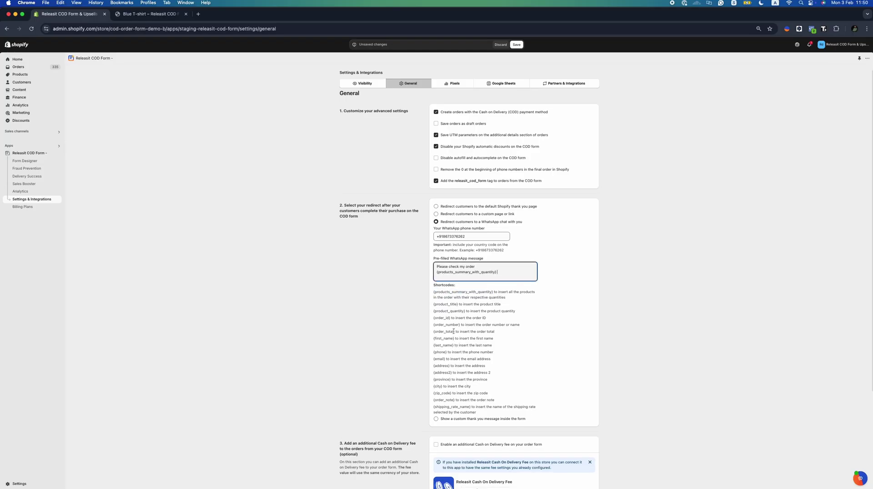
Append the {first_name} and {last_name} shortcodes to the WhatsApp message
left_click_drag(456, 339, 435, 339)
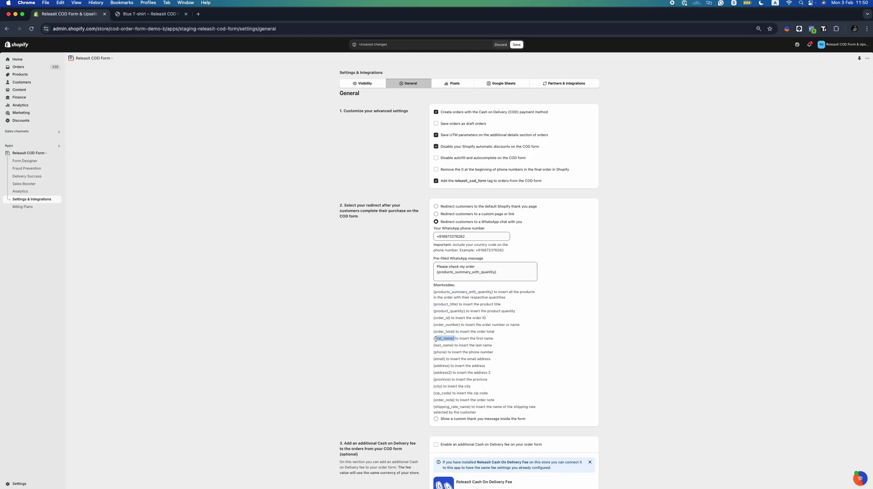
key("super+c")
left_click(459, 275)
key("super+v")
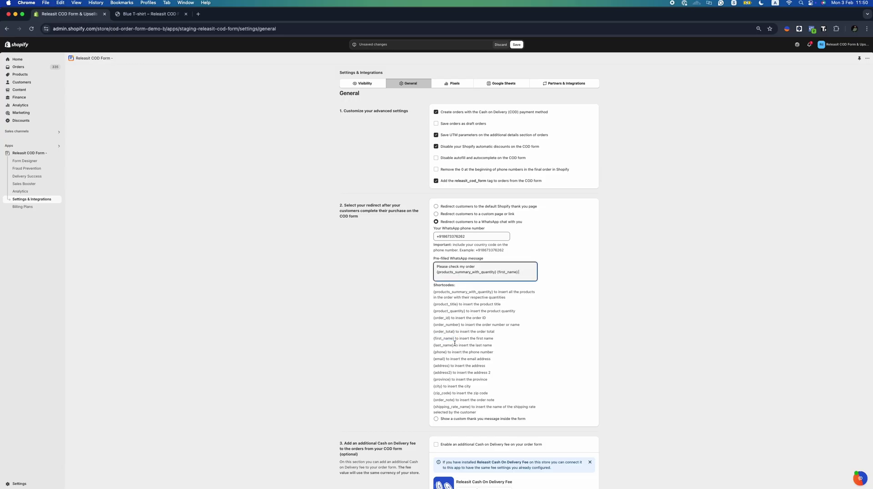
left_click_drag(454, 344, 433, 345)
key("super+c")
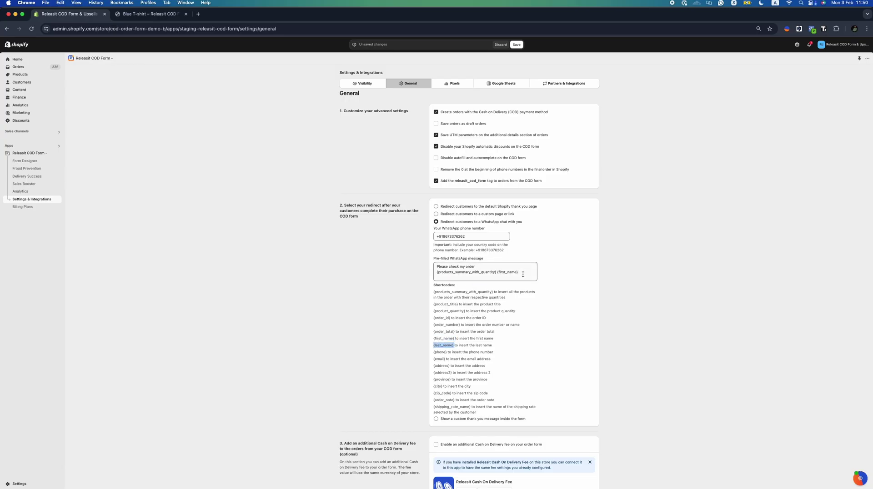
left_click(523, 274)
key("super+v")
scroll(505, 314, "down", 5)
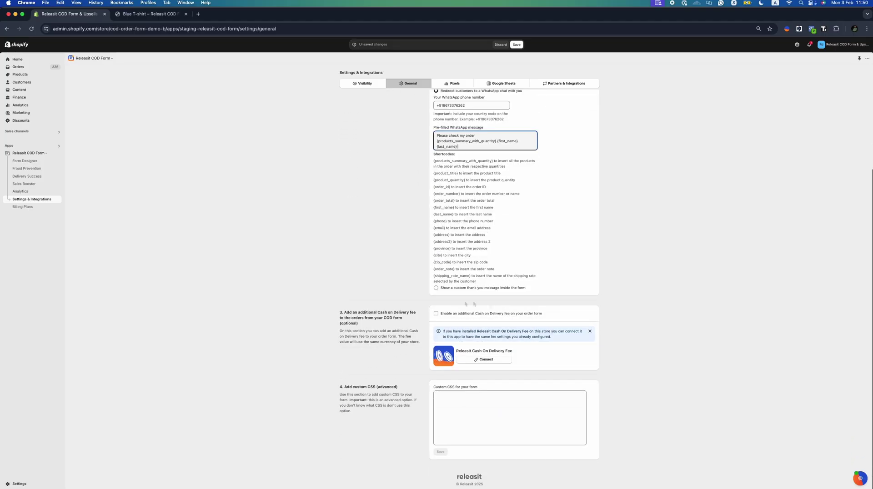
Enable a fixed 2,00 USD fee named 'Cash on Delivery fee' and save
left_click(480, 314)
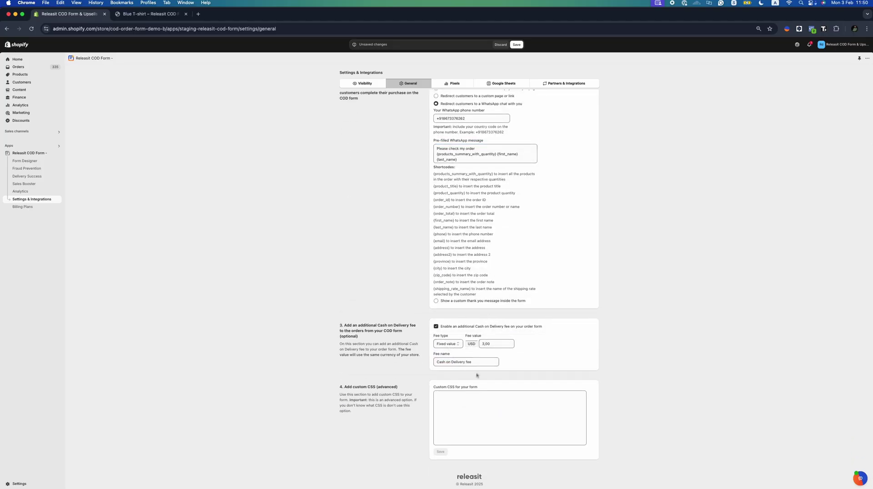
left_click_drag(366, 325, 409, 326)
triple_click(462, 362)
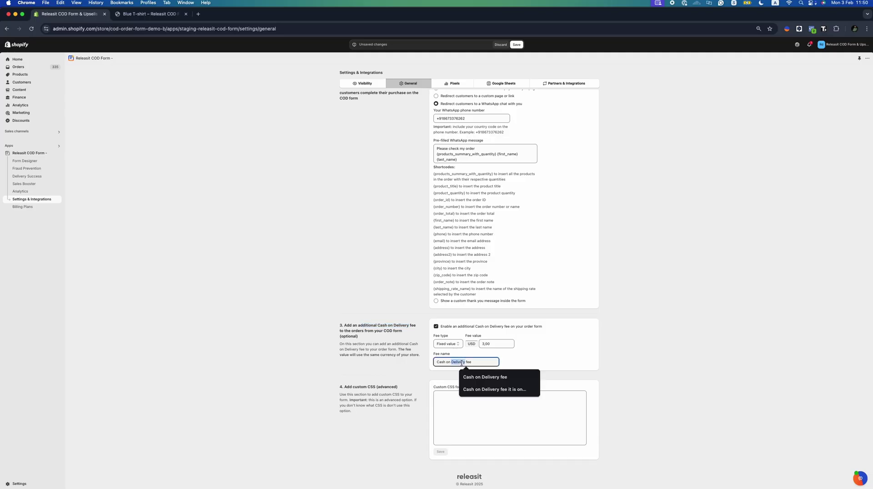
left_click(375, 387)
left_click(470, 392)
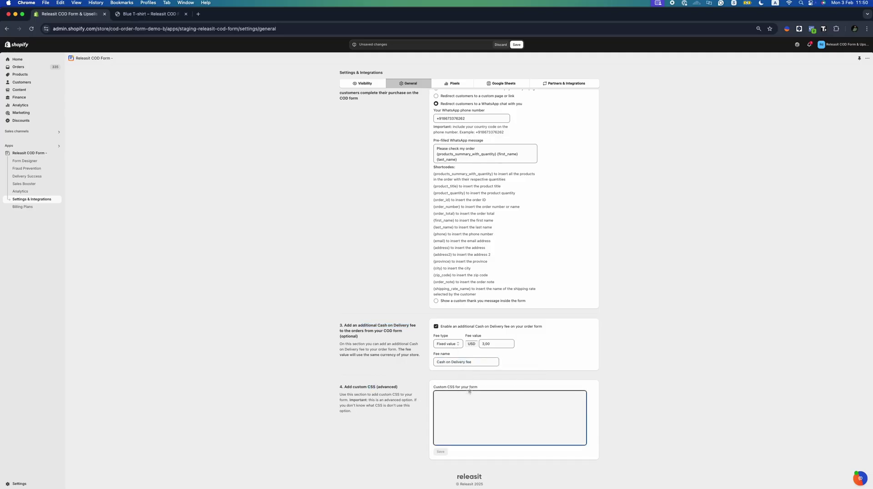
scroll(469, 392, "up", 3)
left_click(516, 45)
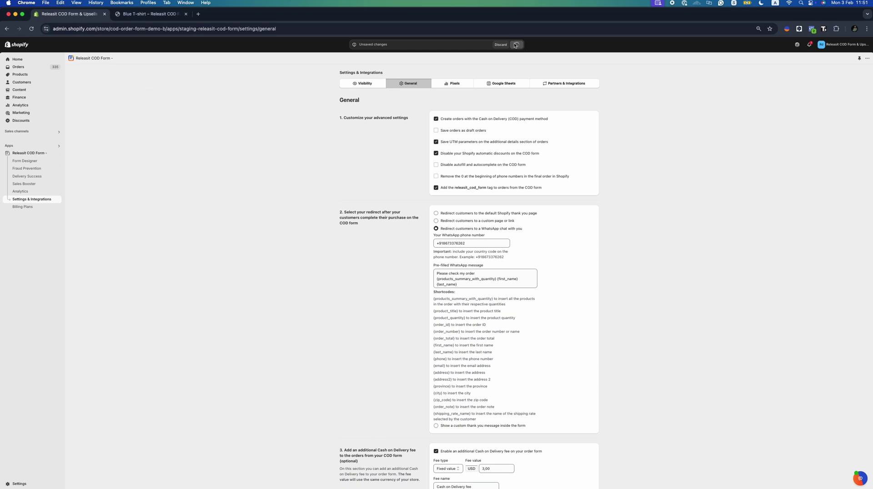
left_click(463, 84)
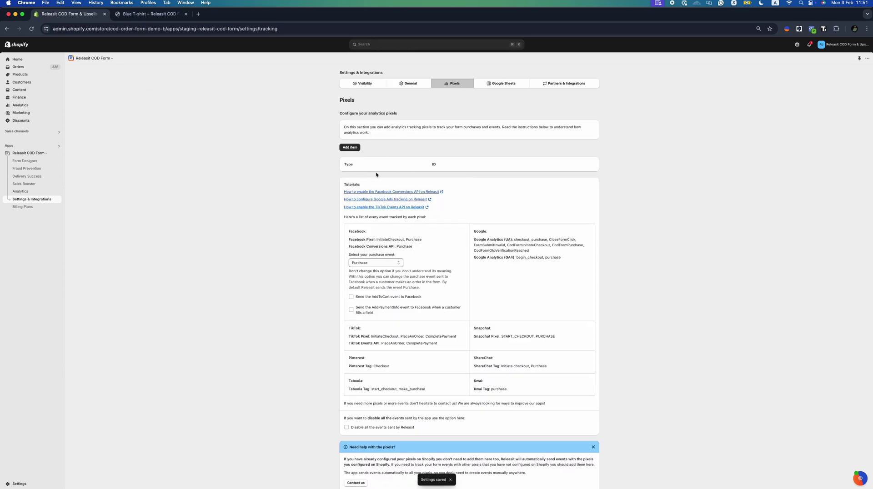
Add a tracking pixel entry with its type left as Facebook Pixel
left_click(350, 147)
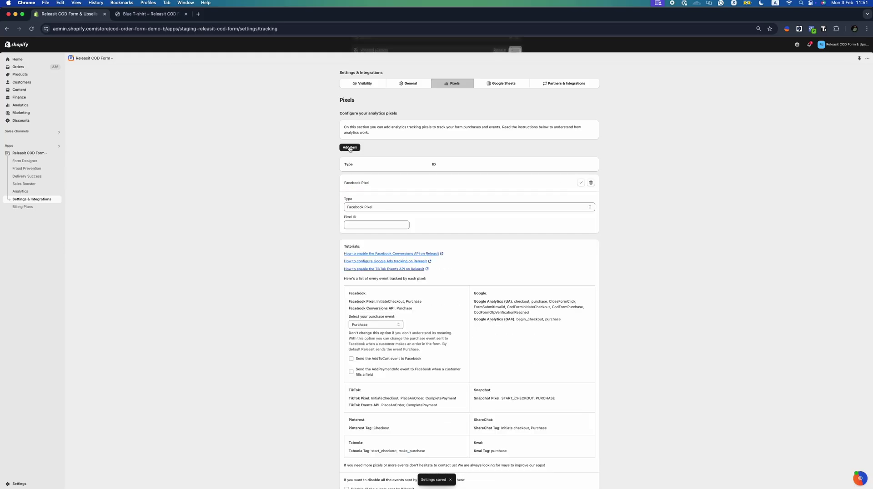
left_click(375, 207)
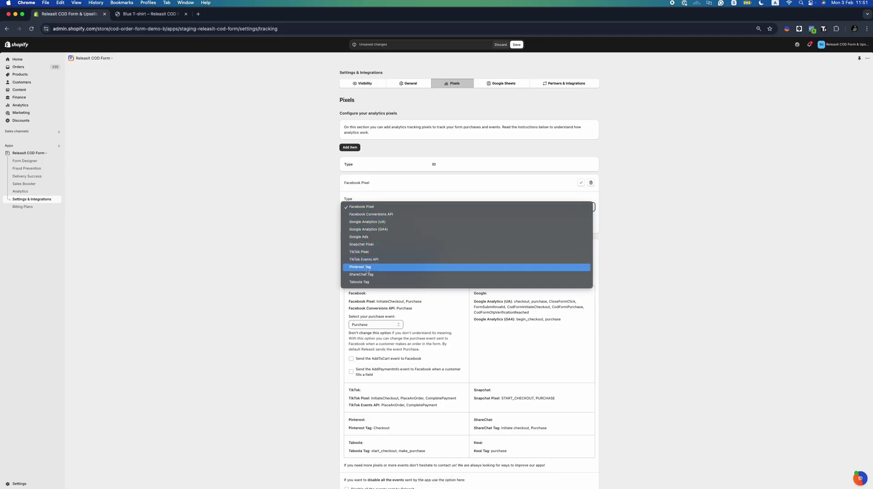
left_click(432, 193)
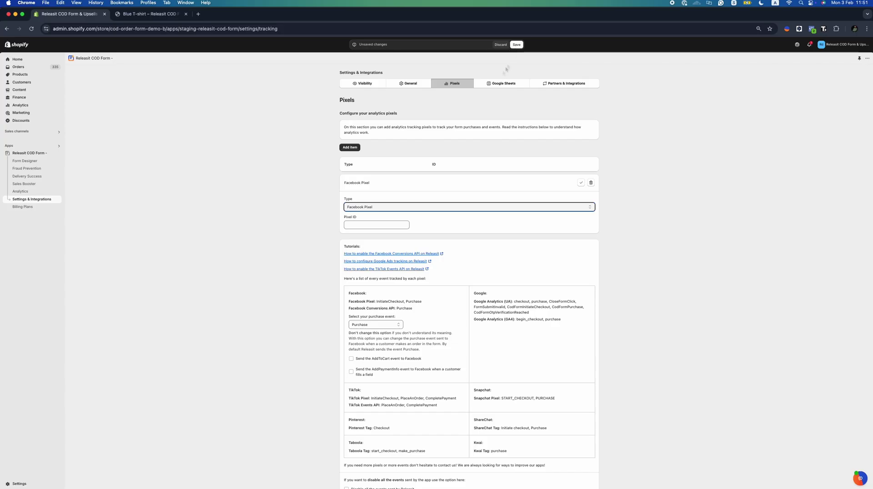
left_click(504, 85)
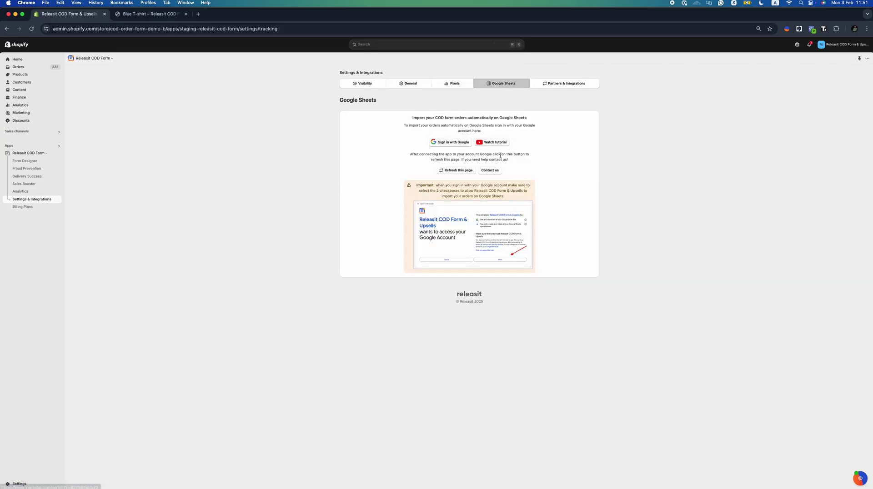
Review the Google Sheets instruction about refreshing the page after connecting
left_click_drag(510, 162, 408, 155)
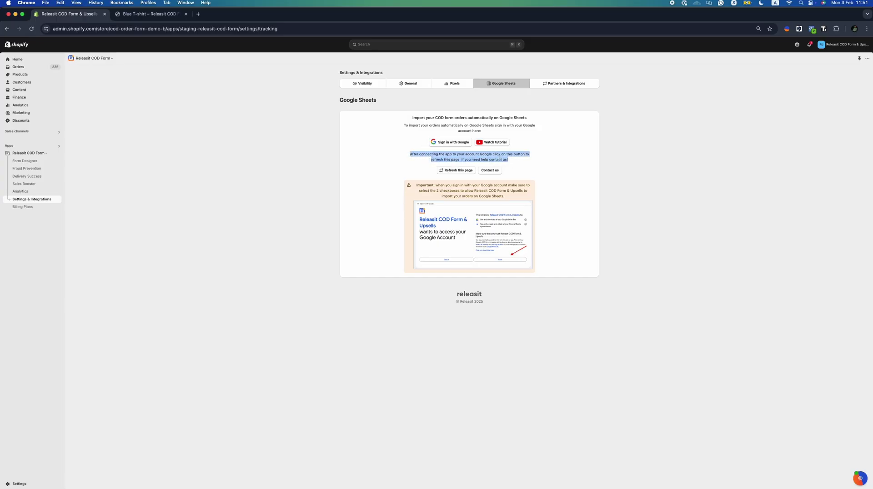
left_click(561, 83)
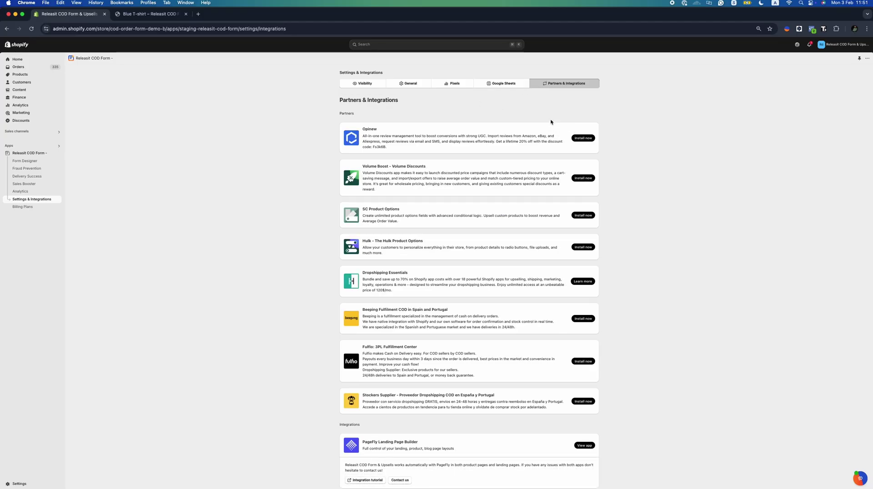
Browse the partner apps and page-builder integrations, then go to Billing Plans
scroll(551, 122, "down", 5)
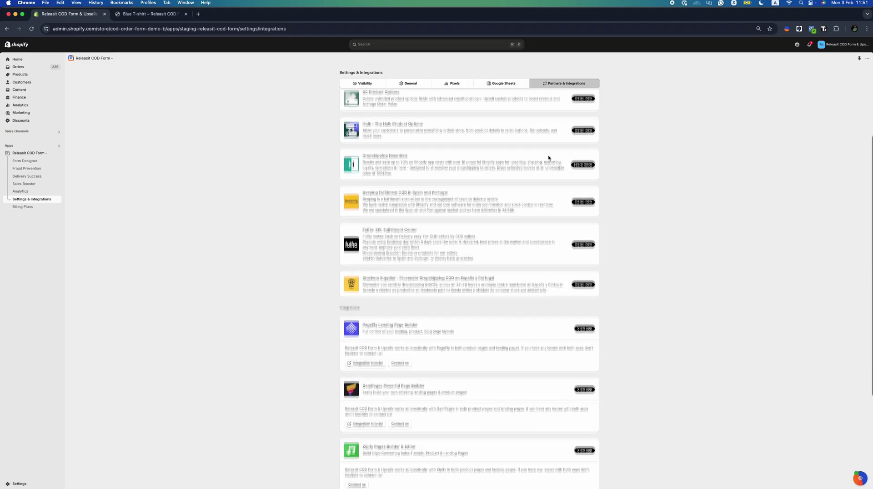
scroll(548, 158, "down", 5)
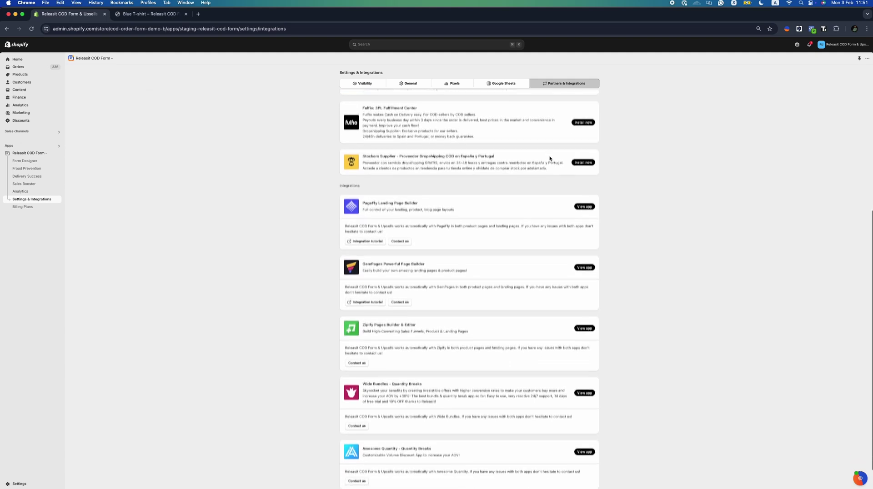
scroll(549, 158, "down", 2)
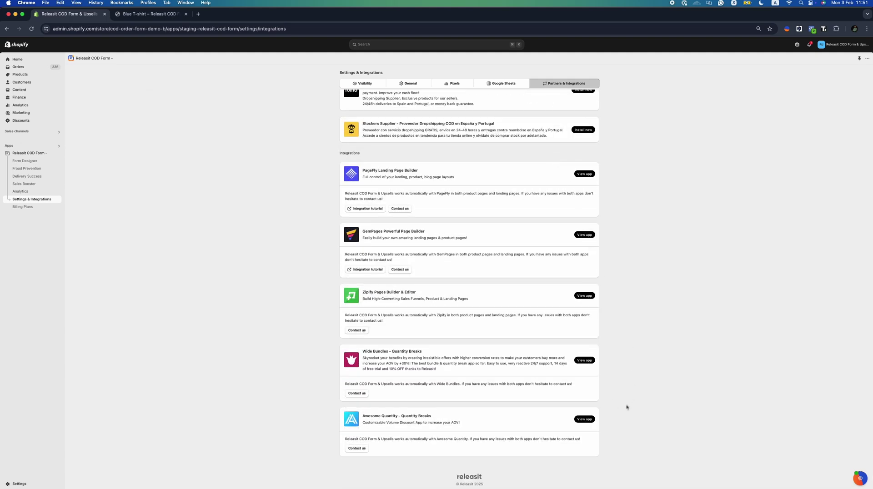
scroll(559, 307, "up", 10)
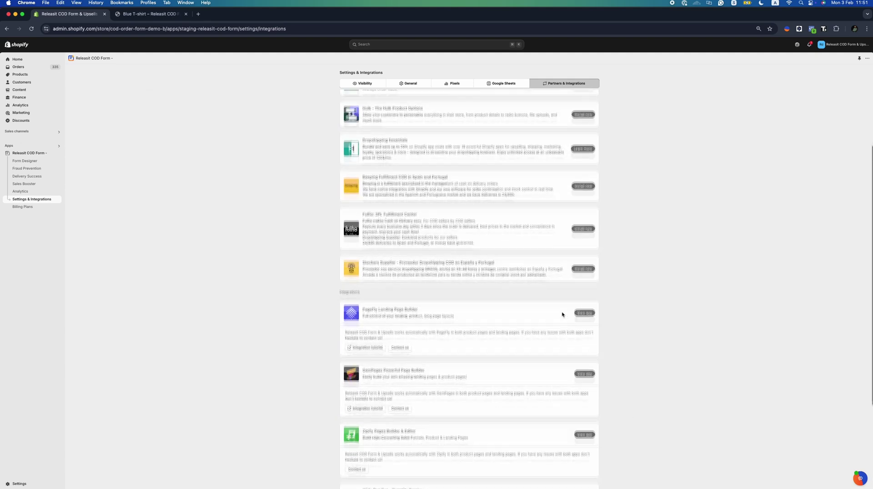
scroll(563, 317, "up", 2)
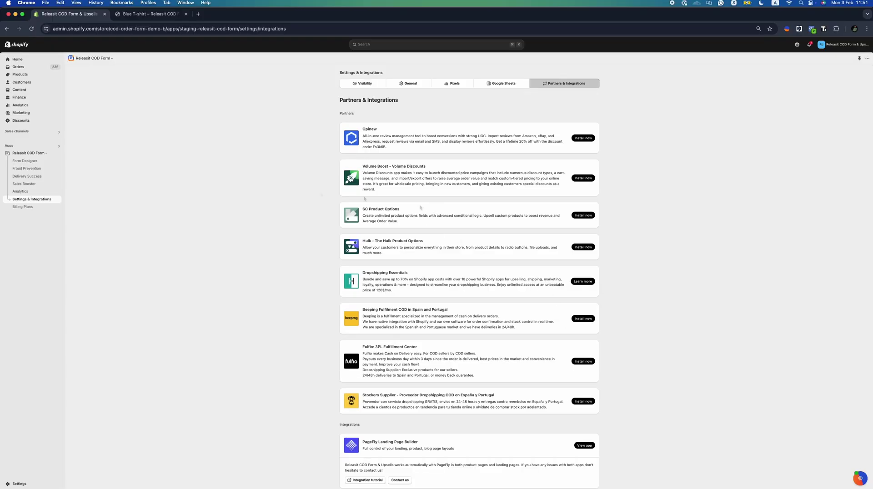
left_click(36, 207)
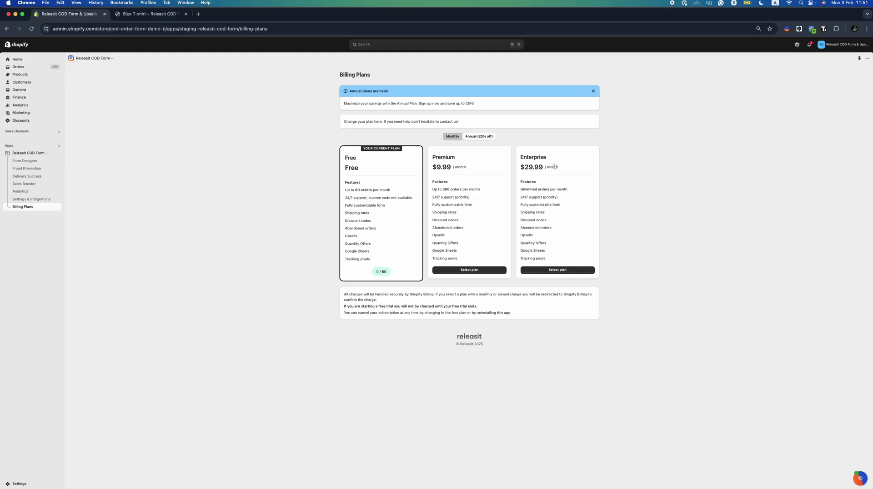
Switch Billing Plans to Annual (25% off): Premium $7.50/month, Enterprise $22.50/month
left_click_drag(557, 167, 521, 166)
left_click_drag(451, 167, 436, 167)
left_click(477, 137)
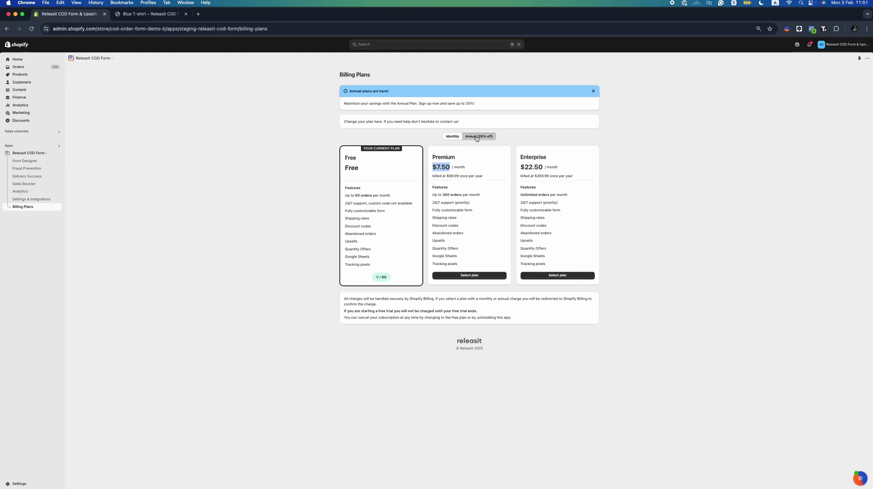
left_click_drag(485, 179, 432, 177)
left_click(431, 178)
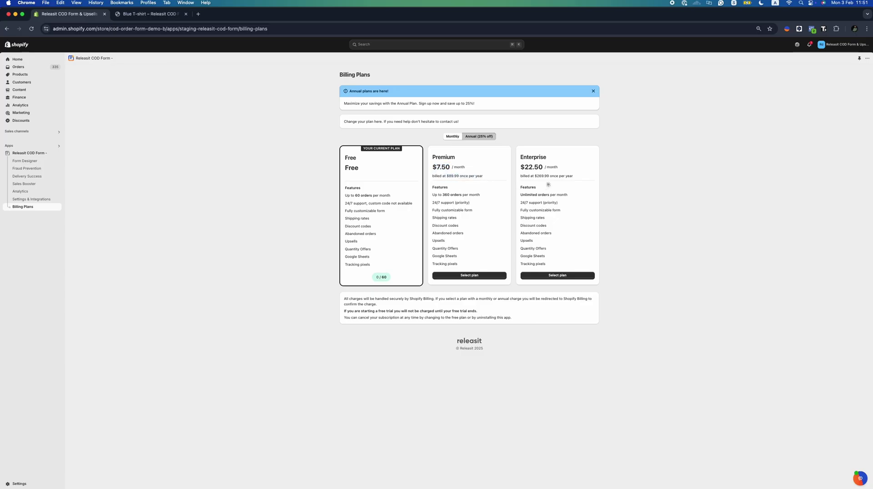